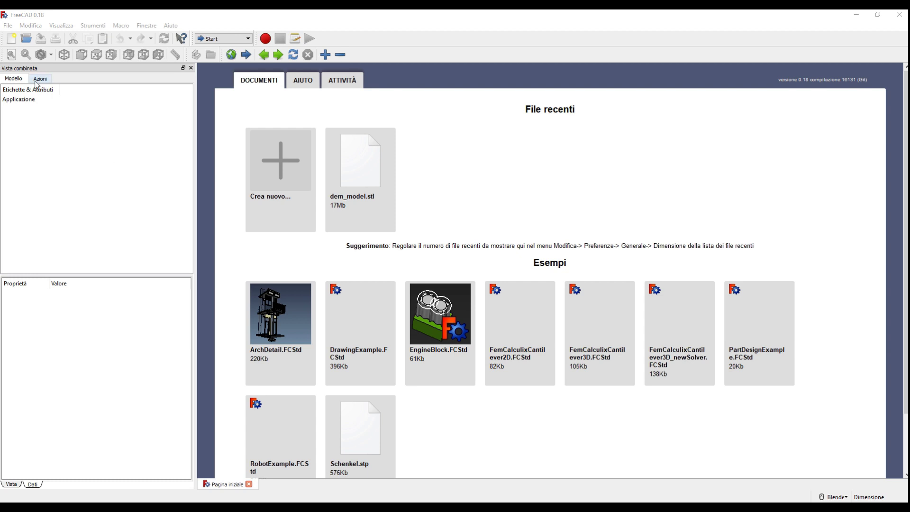
Switch to the Part Design workbench and create a new empty Unnamed document.
{"action": "left_click", "coordinate": [250, 41]}
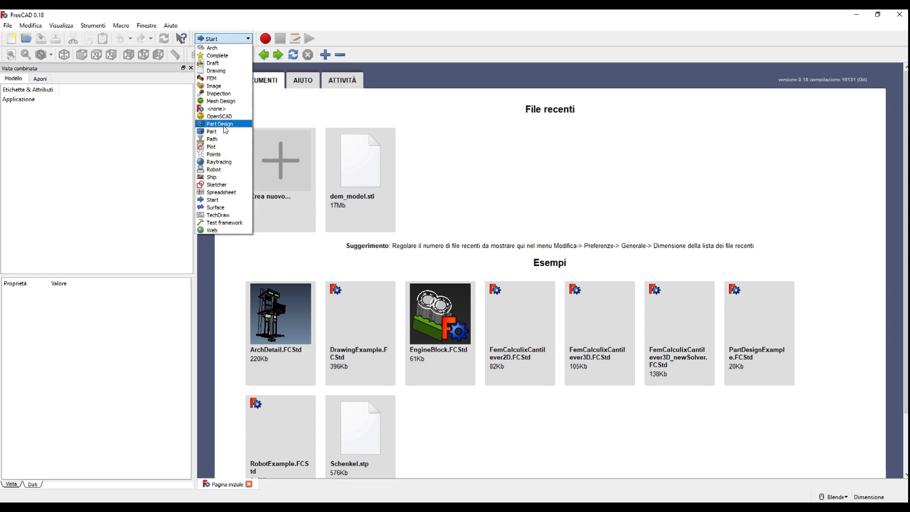
{"action": "left_click", "coordinate": [224, 147]}
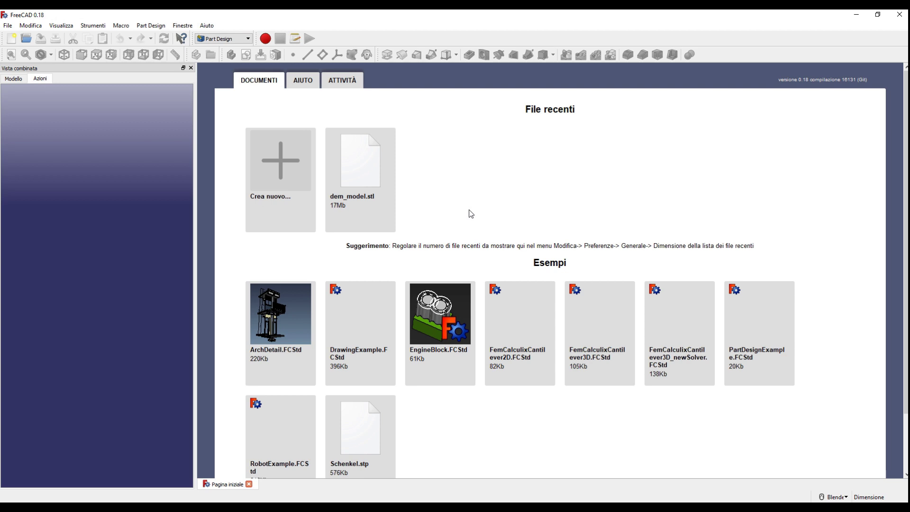
{"action": "left_click", "coordinate": [295, 175]}
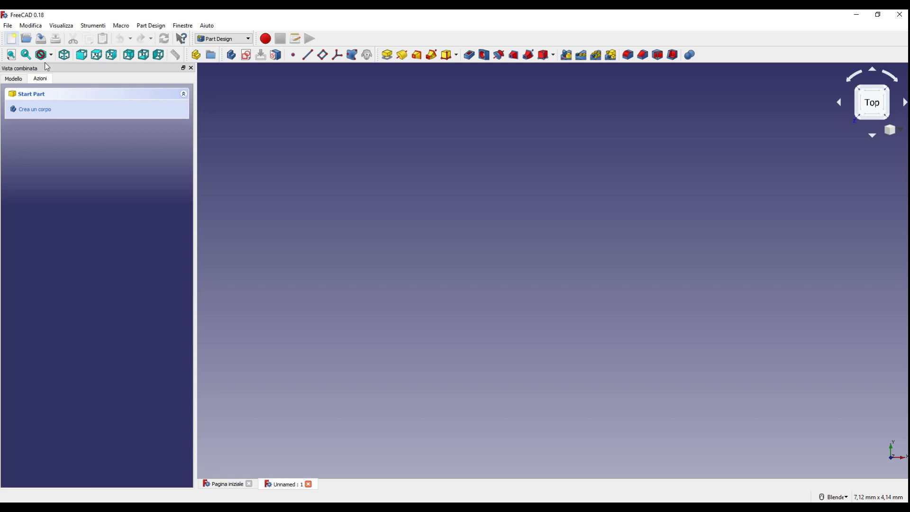
Create a Body in Unnamed, inspect its Origin planes, and begin a new sketch.
{"action": "left_click", "coordinate": [15, 82]}
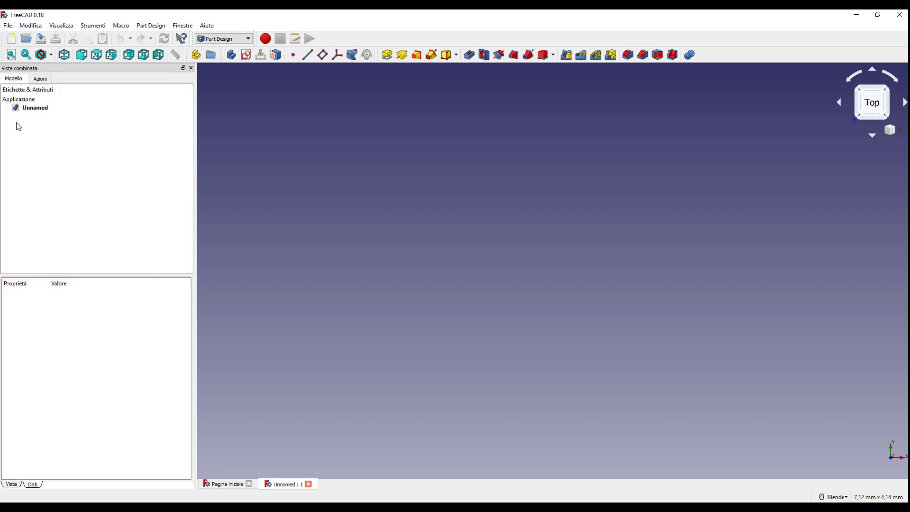
{"action": "left_click", "coordinate": [40, 80]}
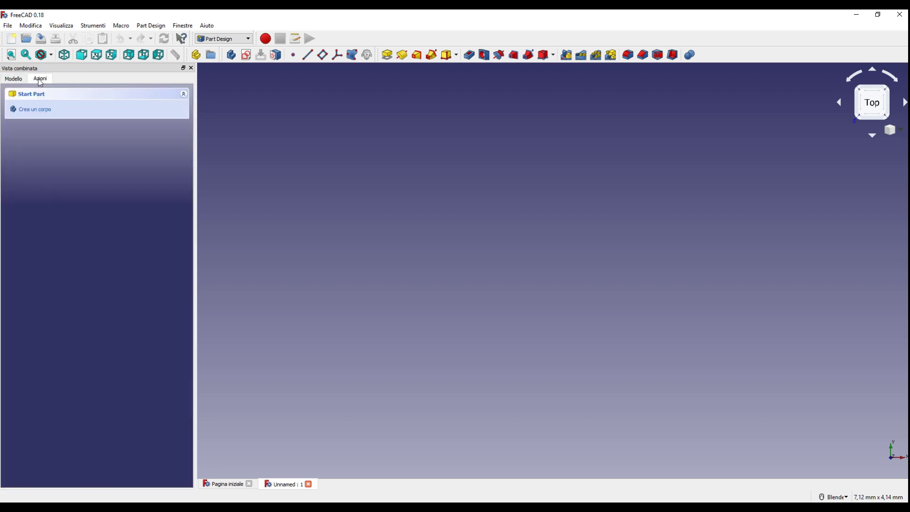
{"action": "left_click", "coordinate": [38, 110]}
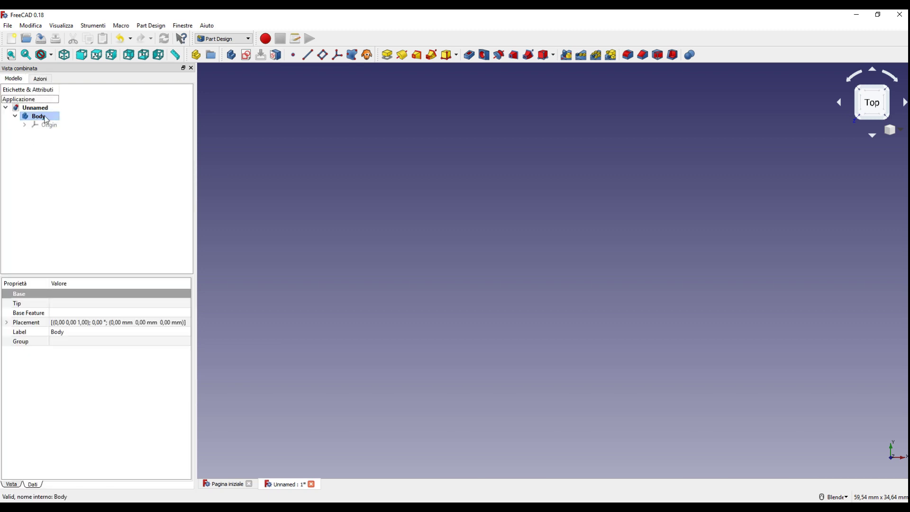
{"action": "left_click", "coordinate": [26, 124]}
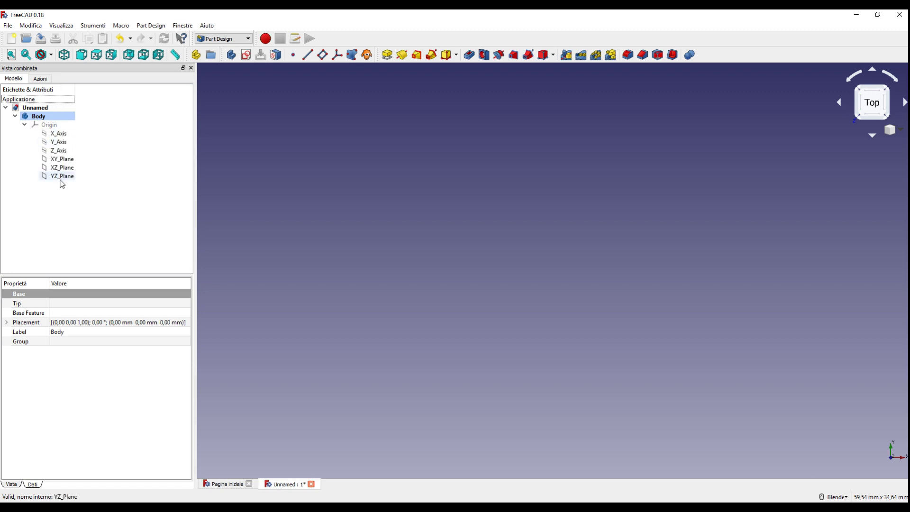
{"action": "left_click", "coordinate": [24, 124]}
{"action": "left_click", "coordinate": [41, 79]}
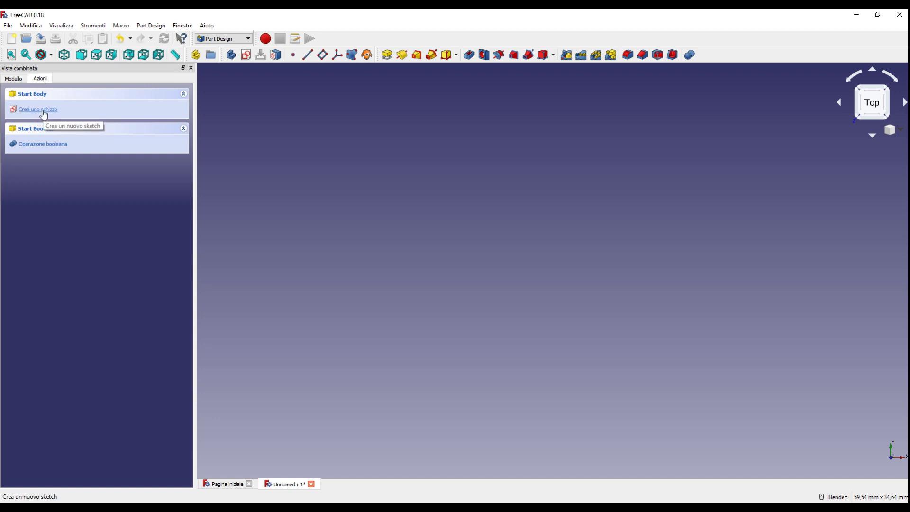
{"action": "left_click", "coordinate": [43, 111]}
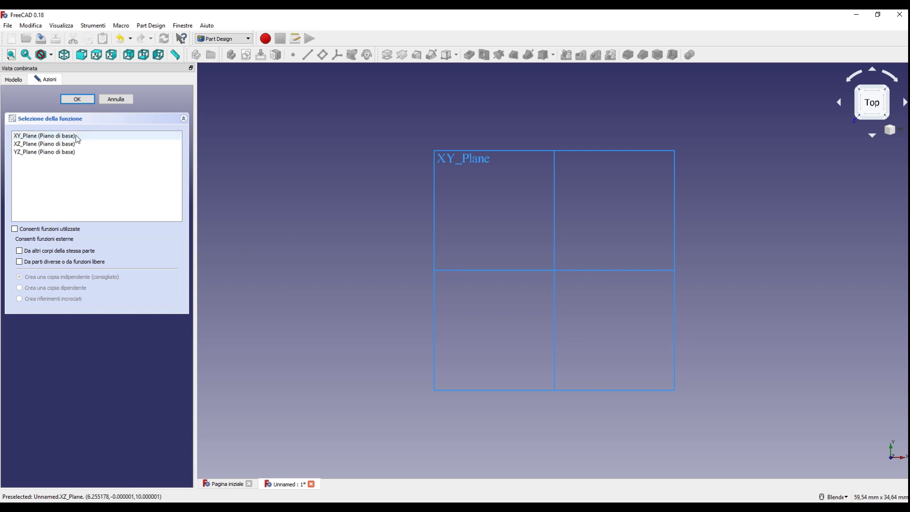
Choose XY_Plane as the sketch support and enter the Sketcher.
{"action": "left_click", "coordinate": [28, 137]}
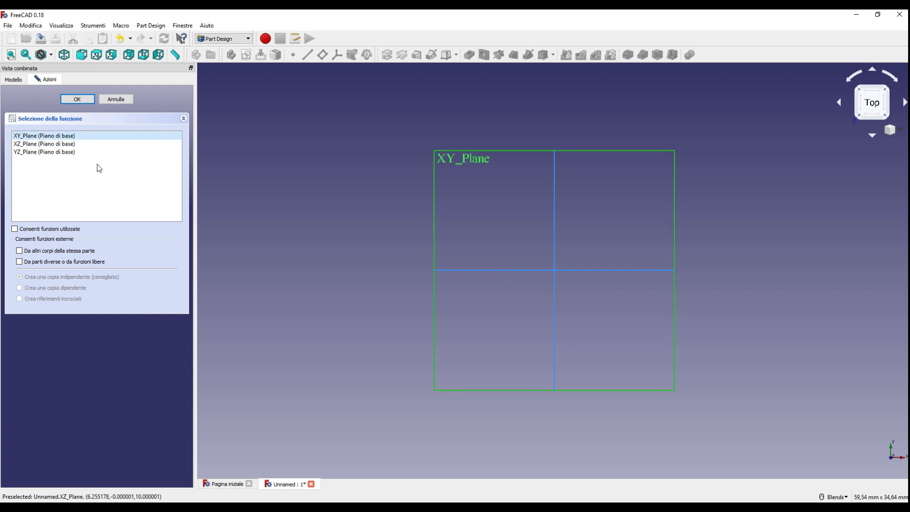
{"action": "left_click", "coordinate": [77, 101]}
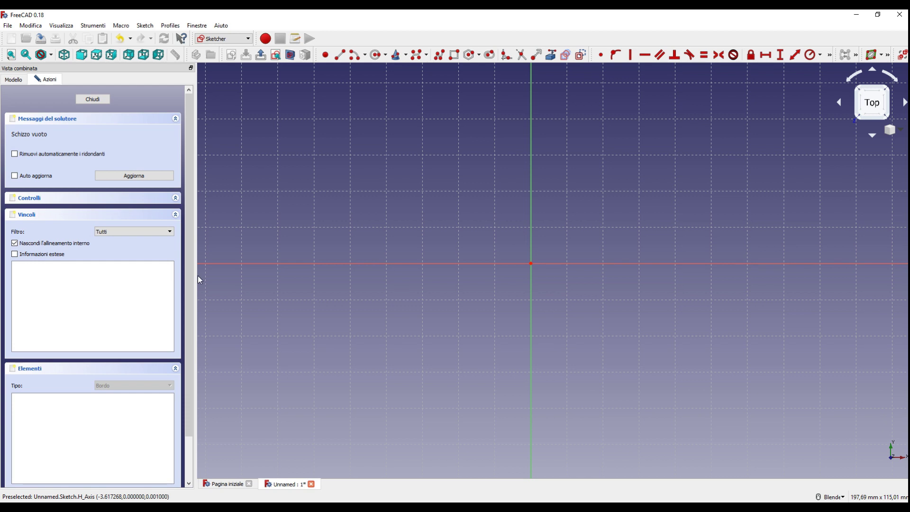
Set the Sketcher grid size to 10 mm and enable Snap to grid.
{"action": "left_click", "coordinate": [175, 198]}
{"action": "left_click", "coordinate": [175, 199]}
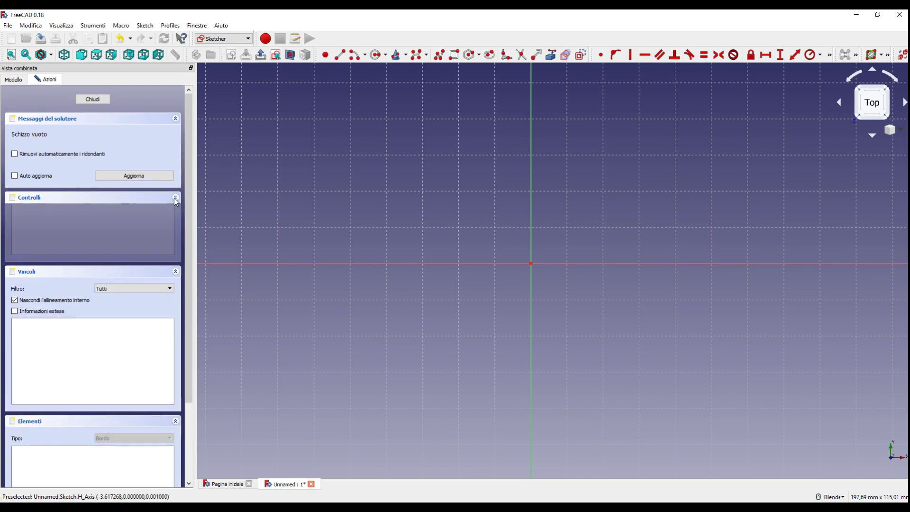
{"action": "left_click", "coordinate": [175, 199]}
{"action": "left_click_drag", "start_coordinate": [118, 225], "coordinate": [87, 228]}
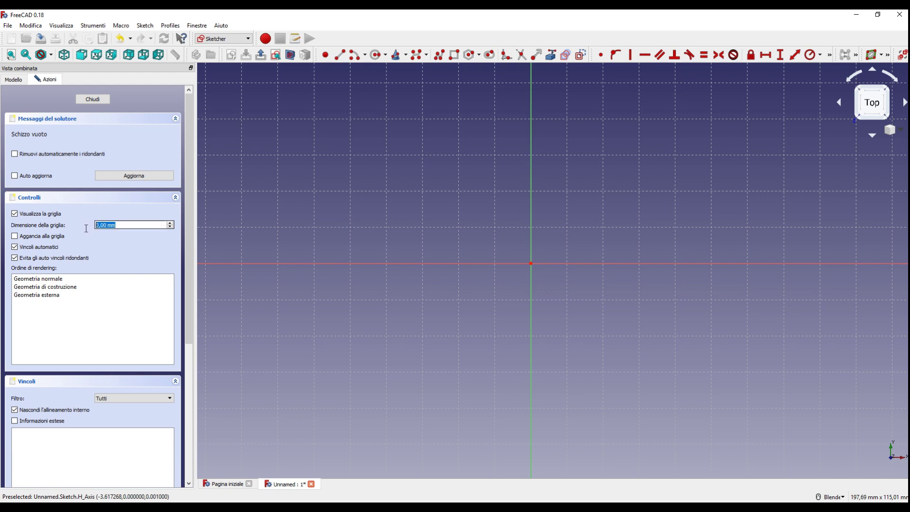
{"action": "type", "text": "10"}
{"action": "left_click", "coordinate": [16, 237]}
Draw a closed four-line 60 × 40 mm rectangle starting at (-30, 20) and dock the constraint toolbar.
{"action": "left_click", "coordinate": [340, 55]}
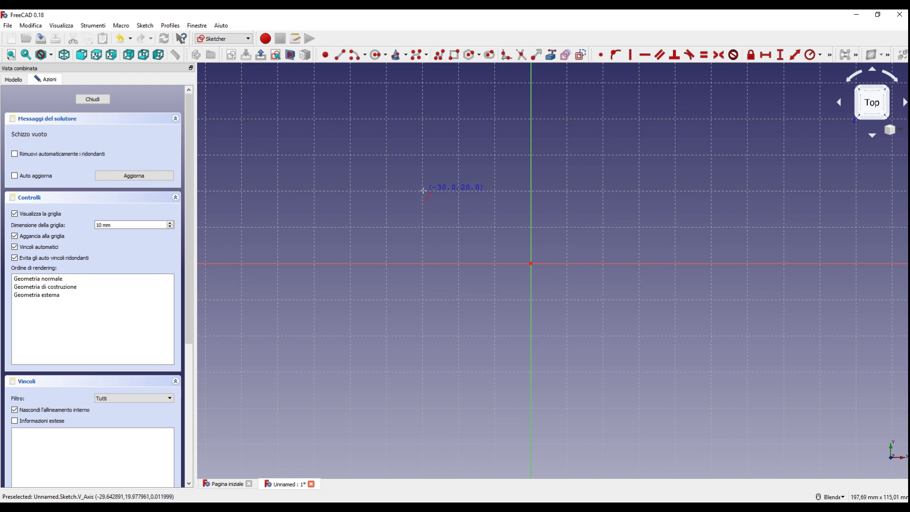
{"action": "left_click", "coordinate": [423, 191]}
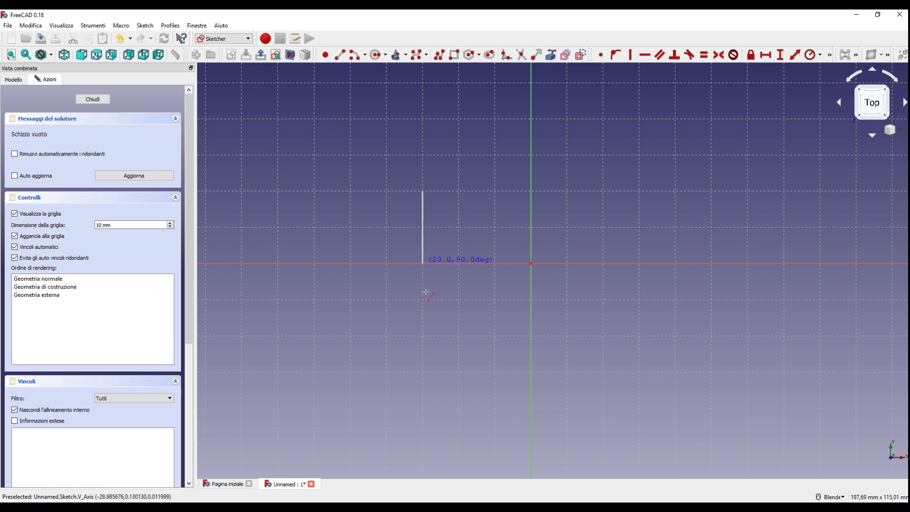
{"action": "left_click", "coordinate": [422, 337]}
{"action": "left_click", "coordinate": [423, 336]}
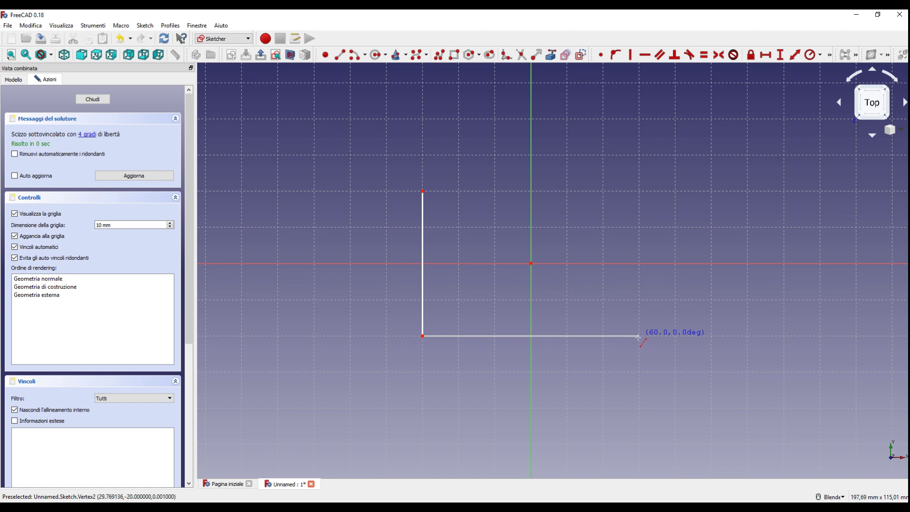
{"action": "left_click", "coordinate": [638, 336]}
{"action": "left_click", "coordinate": [638, 335]}
{"action": "left_click", "coordinate": [639, 191]}
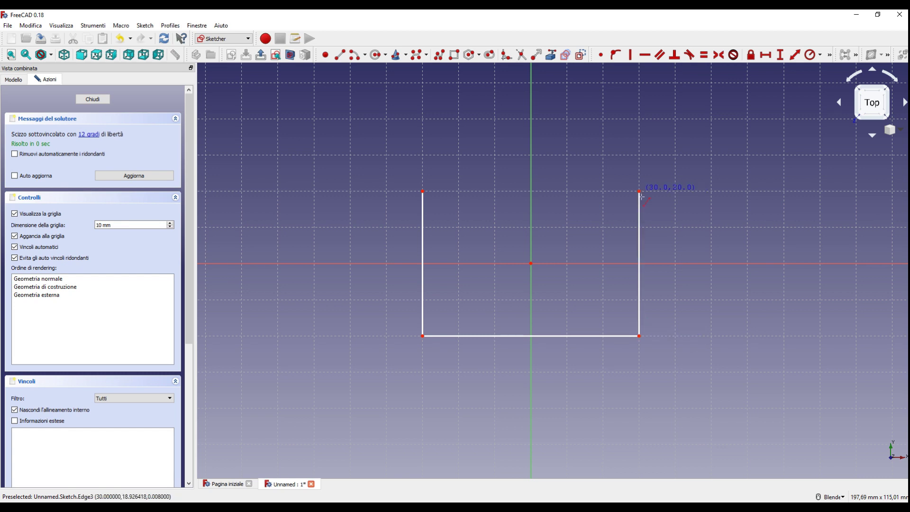
{"action": "left_click", "coordinate": [422, 191]}
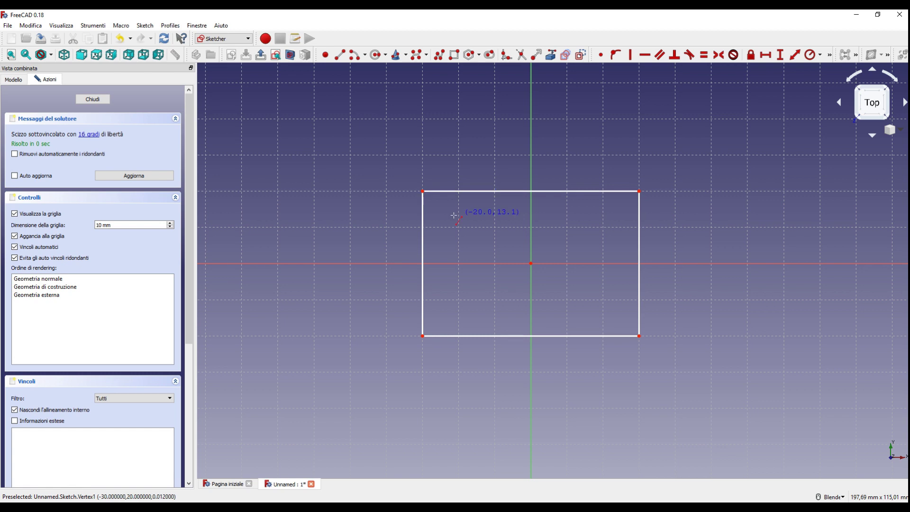
{"action": "left_click", "coordinate": [422, 336]}
{"action": "scroll", "coordinate": [517, 258], "scroll_direction": "up", "scroll_amount": 2}
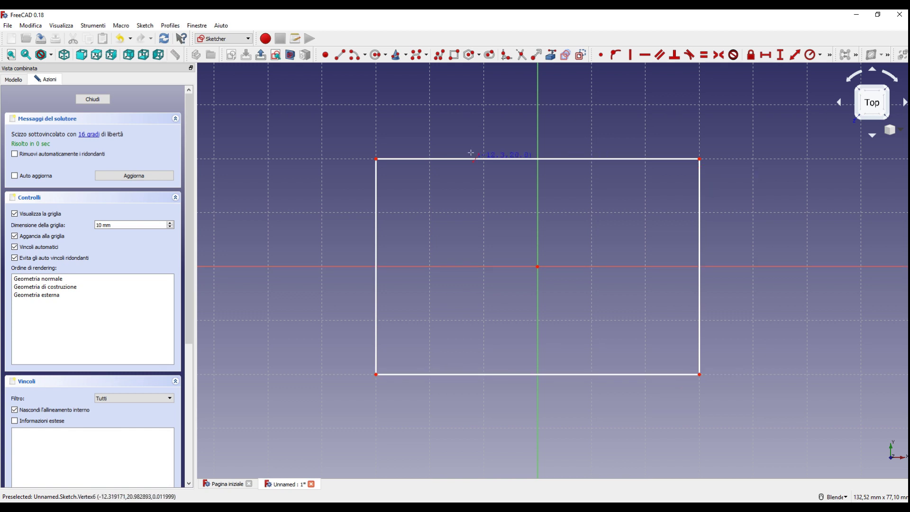
{"action": "key", "text": "Escape"}
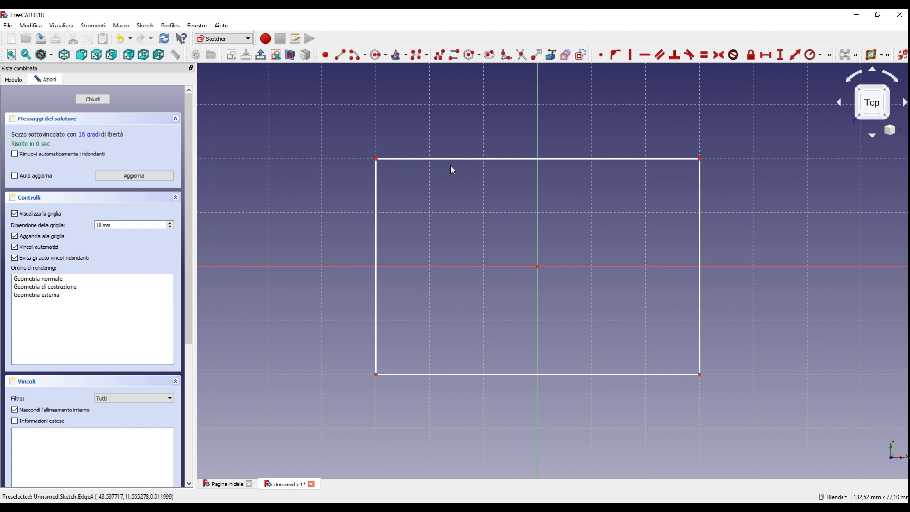
{"action": "mouse_move", "coordinate": [591, 54]}
{"action": "left_mouse_down"}
{"action": "mouse_move", "coordinate": [417, 71]}
{"action": "mouse_move", "coordinate": [7, 75]}
{"action": "mouse_move", "coordinate": [18, 69]}
{"action": "left_mouse_up"}
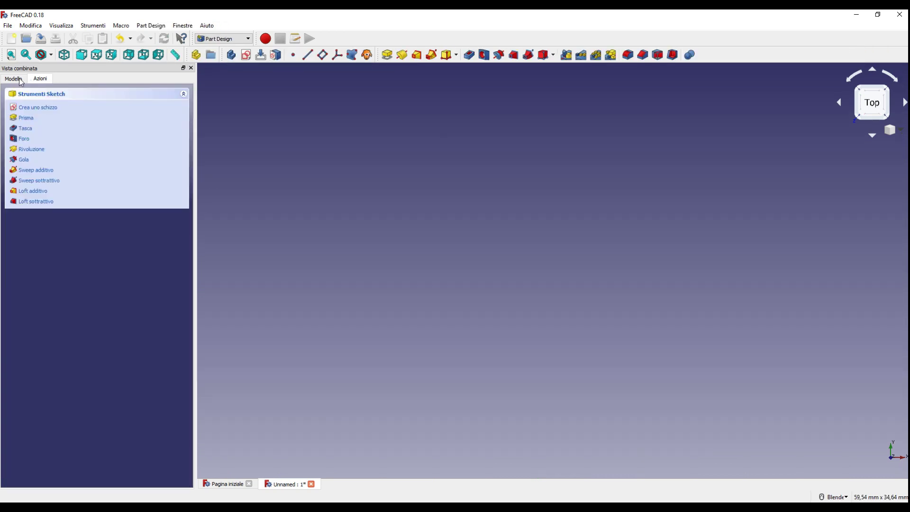
{"action": "left_click", "coordinate": [19, 78]}
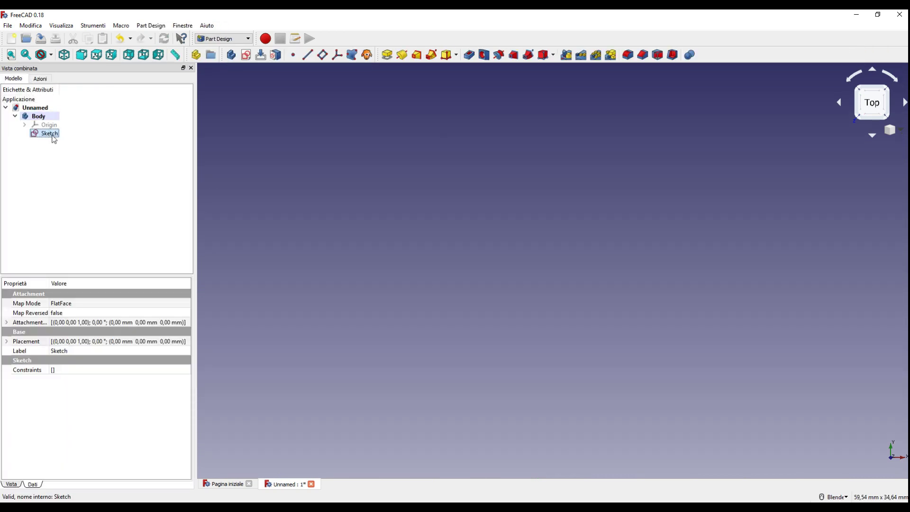
{"action": "double_click", "coordinate": [49, 134]}
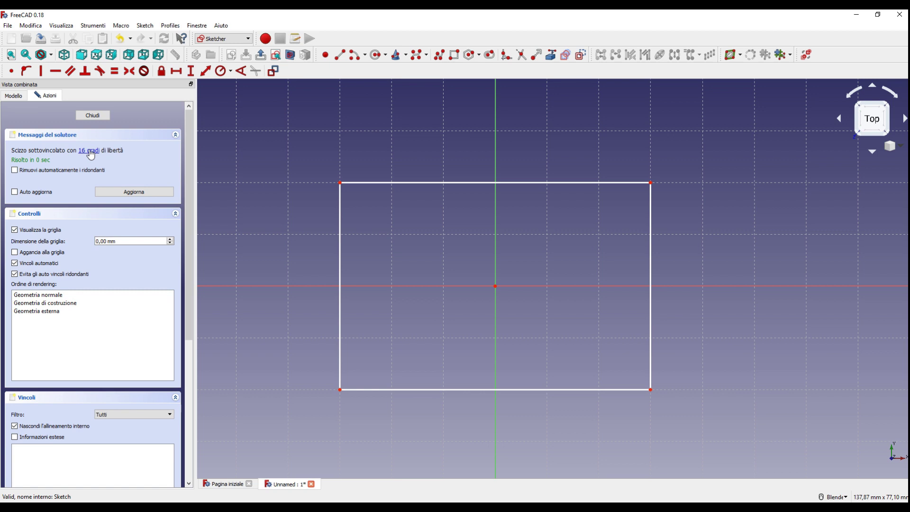
{"action": "left_click", "coordinate": [421, 390]}
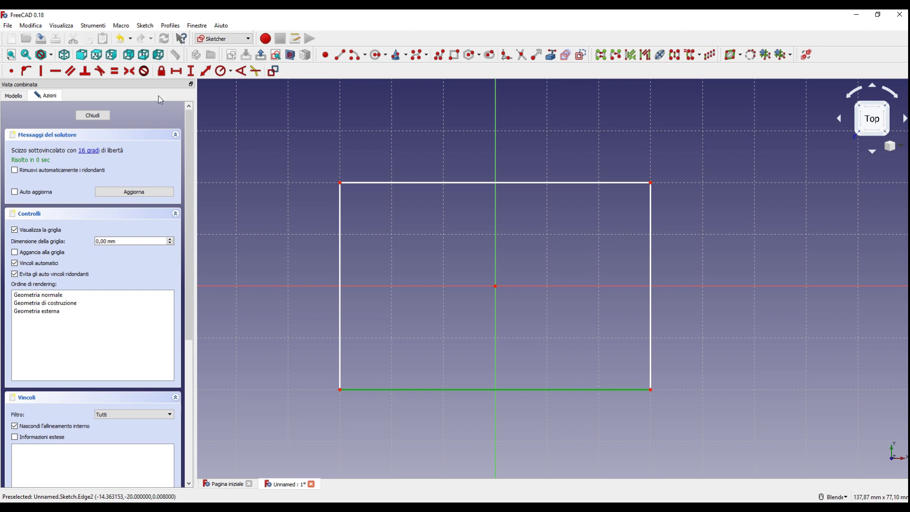
Constrain the bottom edge to 60 mm horizontally and the right edge to 40 mm vertically.
{"action": "left_click", "coordinate": [176, 71]}
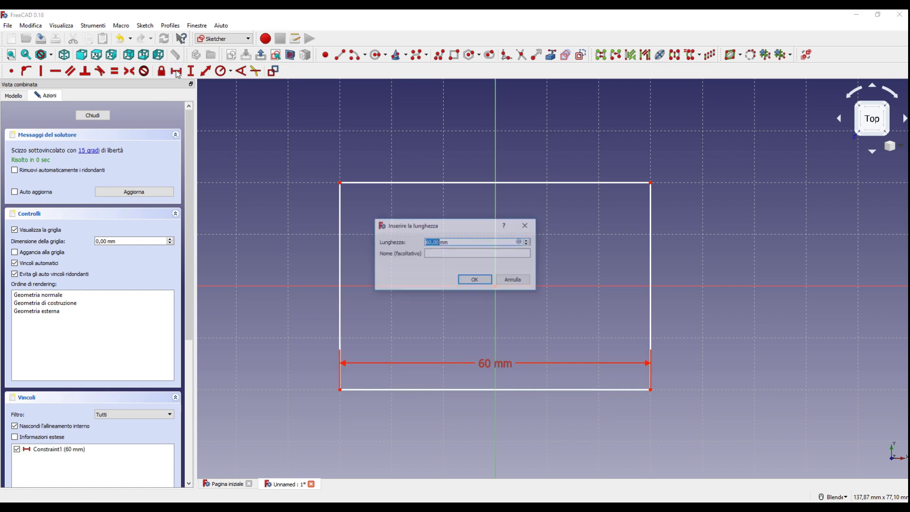
{"action": "left_click", "coordinate": [475, 280]}
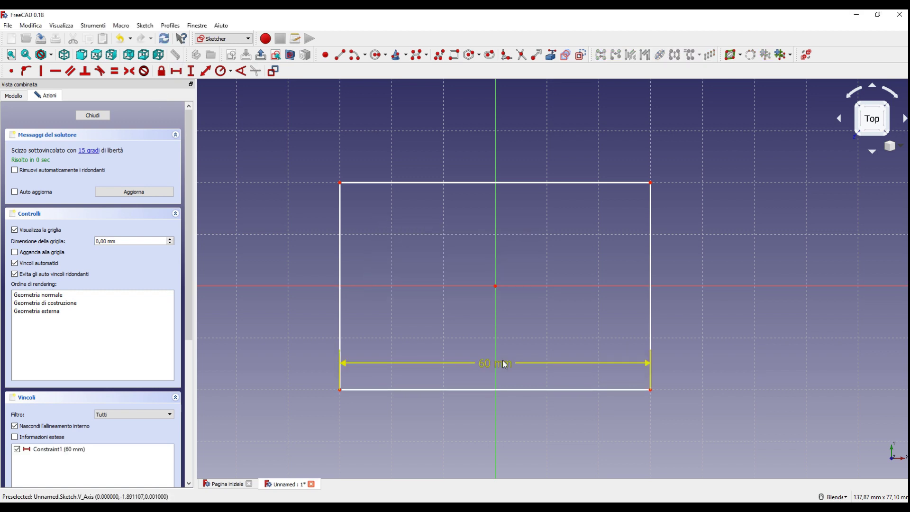
{"action": "left_click_drag", "start_coordinate": [504, 364], "coordinate": [503, 426]}
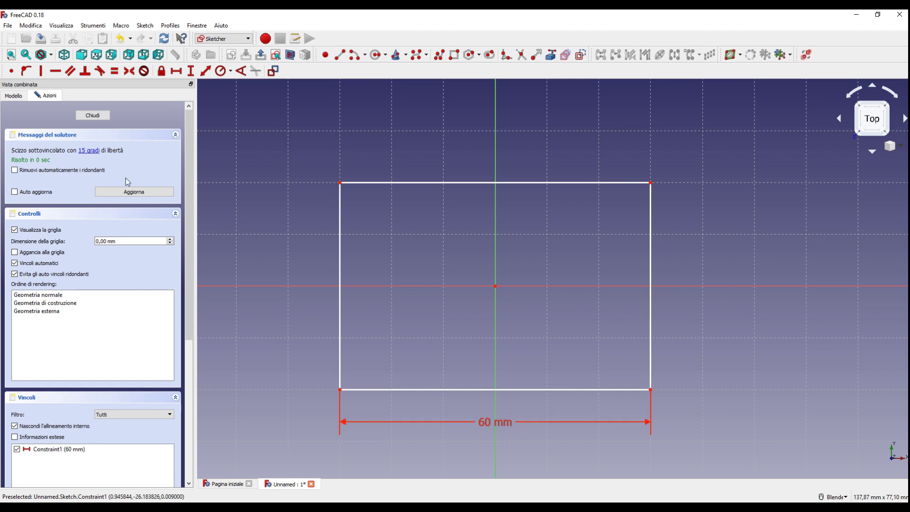
{"action": "left_click", "coordinate": [649, 321]}
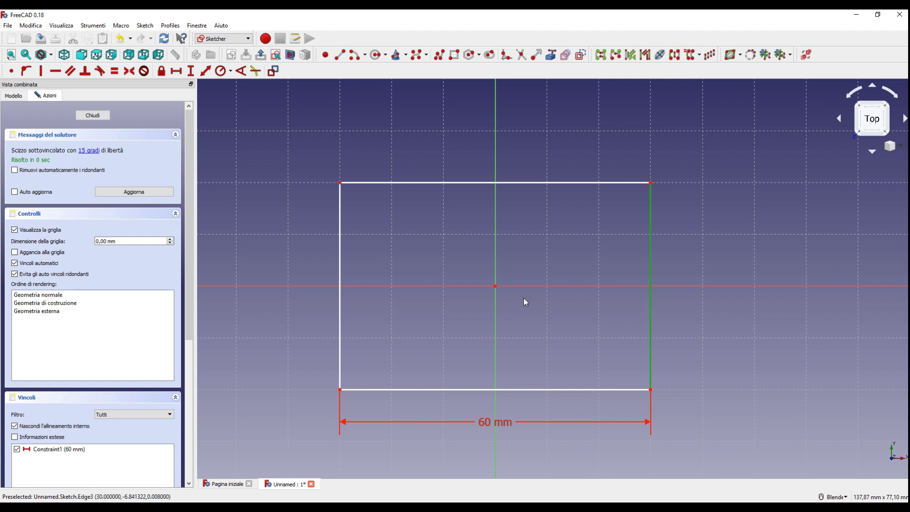
{"action": "left_click", "coordinate": [191, 71]}
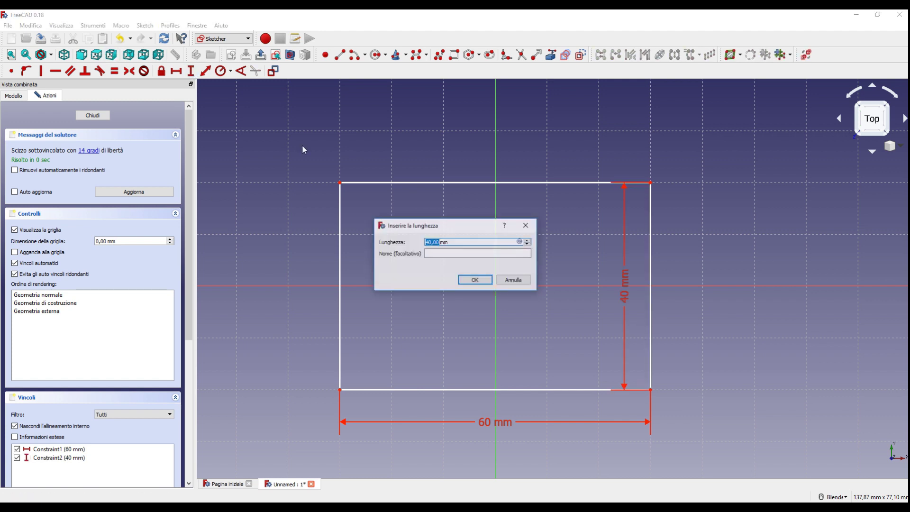
{"action": "left_click", "coordinate": [475, 280]}
{"action": "left_click_drag", "start_coordinate": [627, 294], "coordinate": [690, 300]}
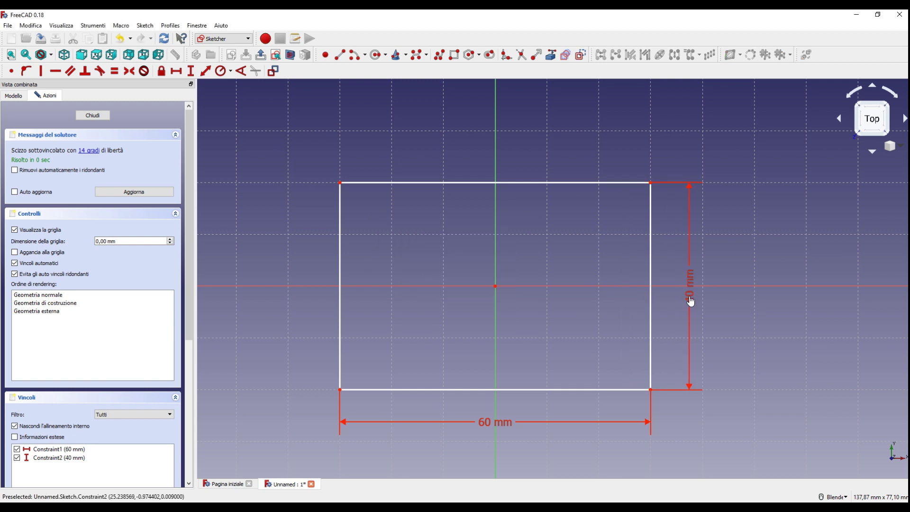
Block the left edge and give the top edge a 60 mm horizontal distance.
{"action": "left_click", "coordinate": [340, 269]}
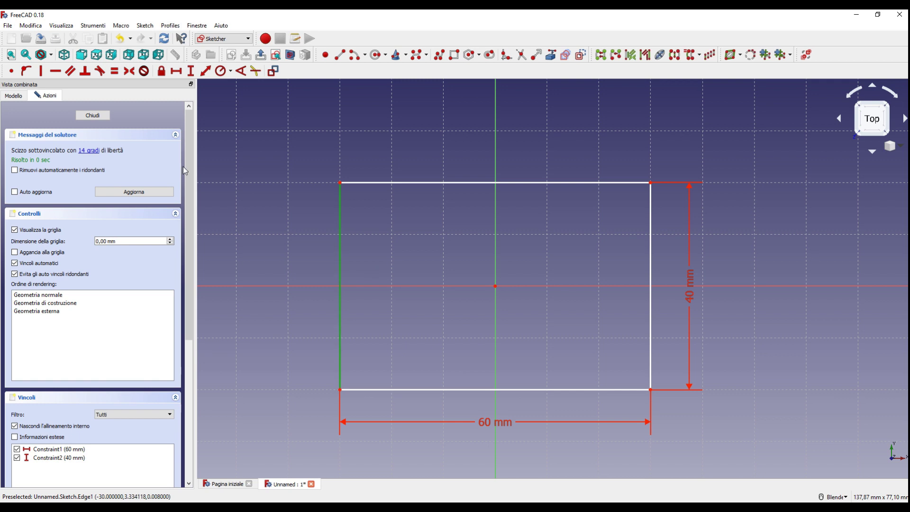
{"action": "left_click", "coordinate": [144, 70]}
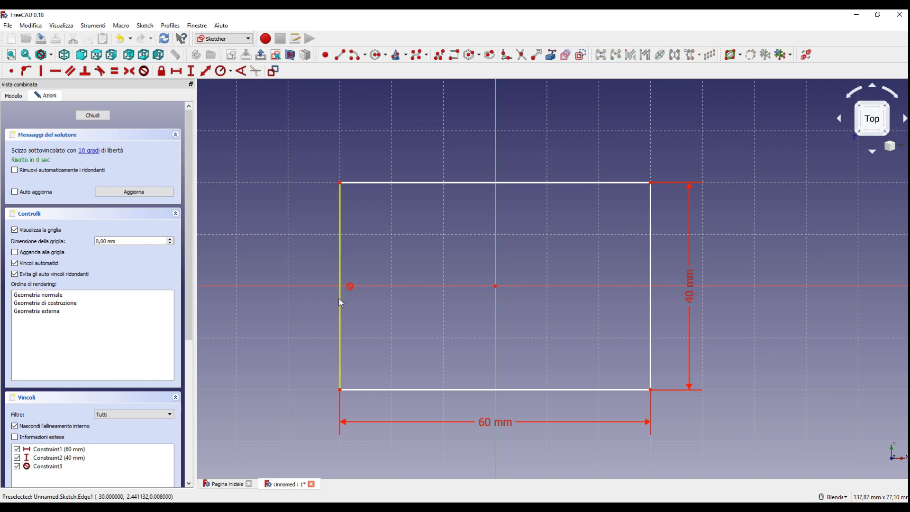
{"action": "left_click", "coordinate": [409, 184]}
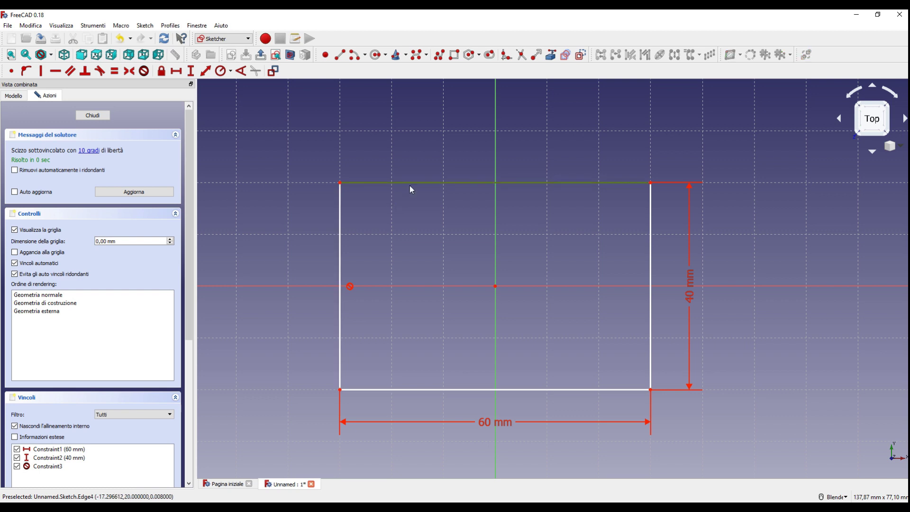
{"action": "left_click", "coordinate": [176, 71]}
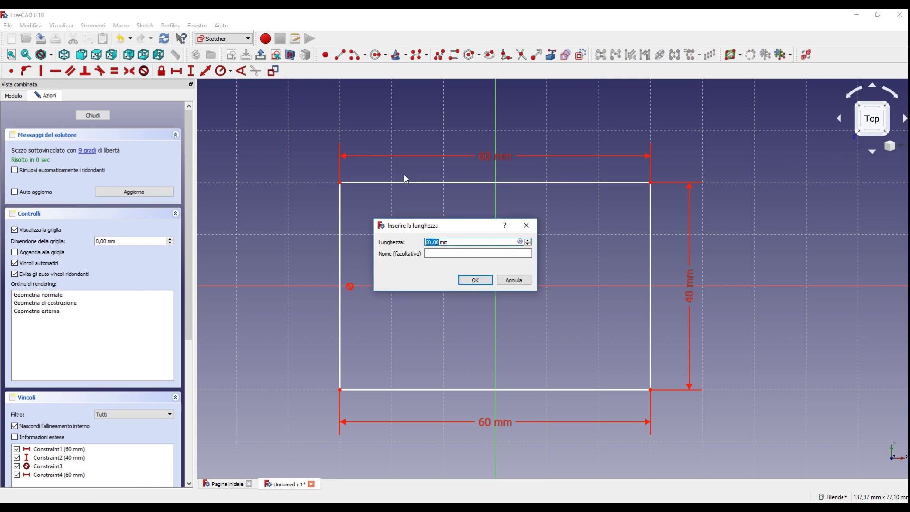
{"action": "left_click", "coordinate": [469, 280]}
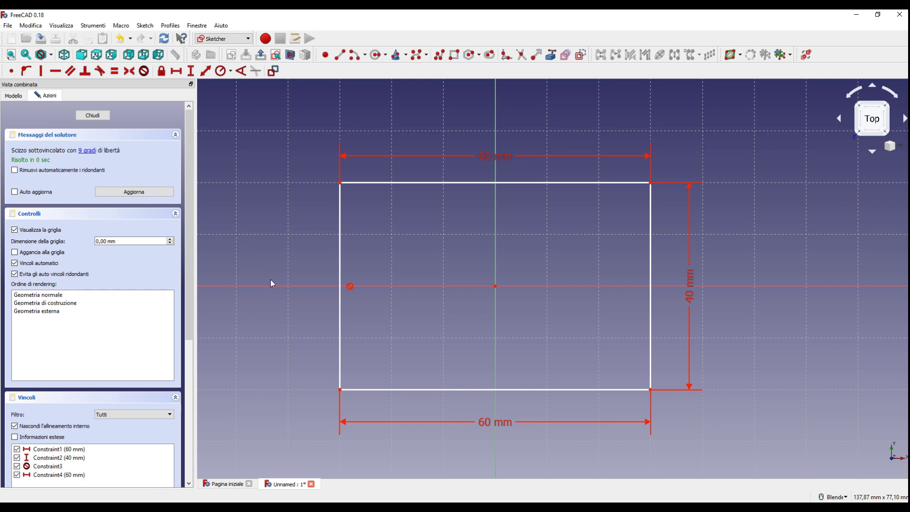
Block the top, right and bottom edges until the sketch is fully constrained.
{"action": "left_click", "coordinate": [556, 183]}
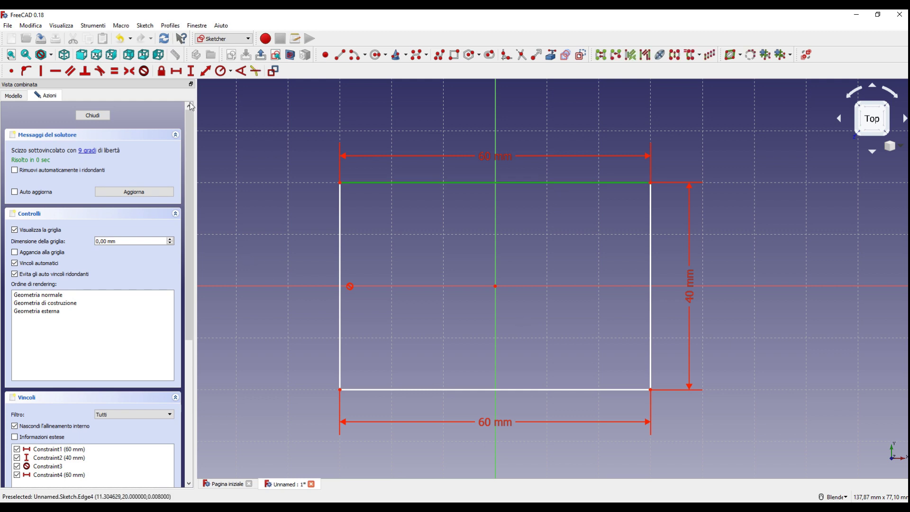
{"action": "left_click", "coordinate": [144, 70]}
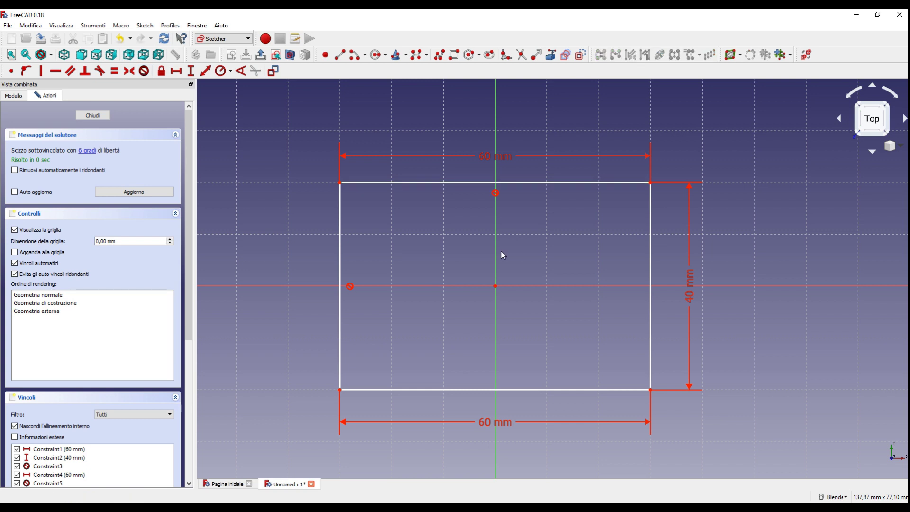
{"action": "left_click", "coordinate": [649, 257]}
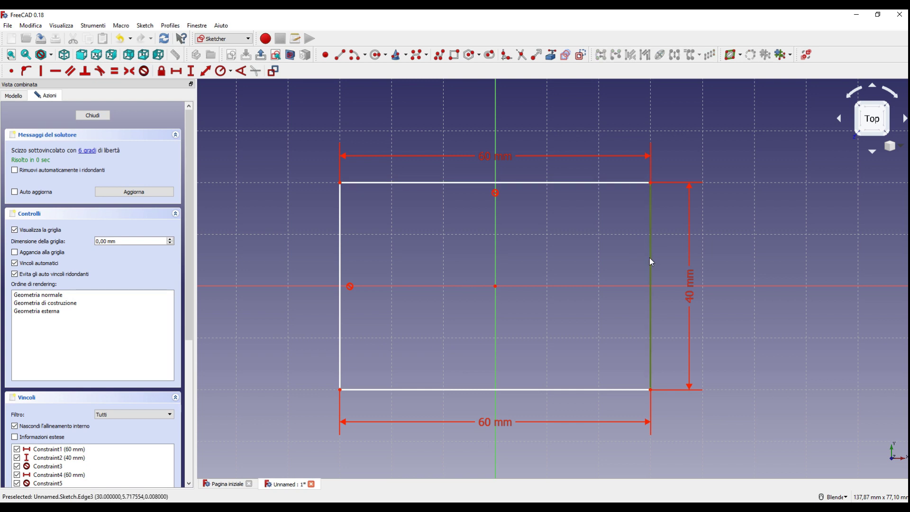
{"action": "left_click", "coordinate": [144, 70]}
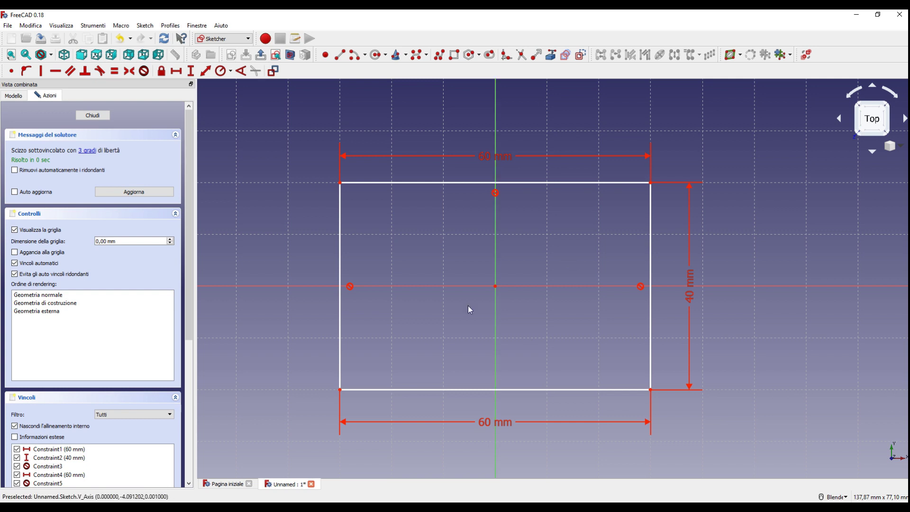
{"action": "left_click", "coordinate": [402, 392]}
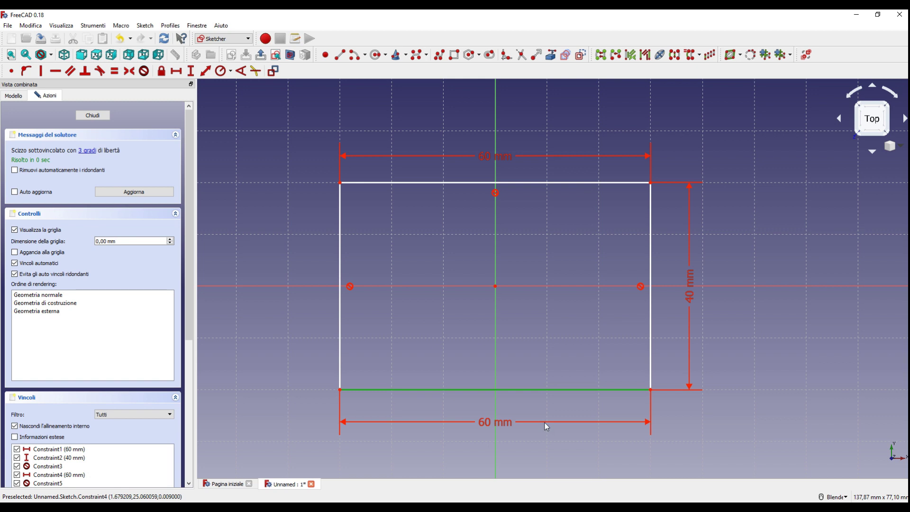
{"action": "left_click", "coordinate": [142, 72]}
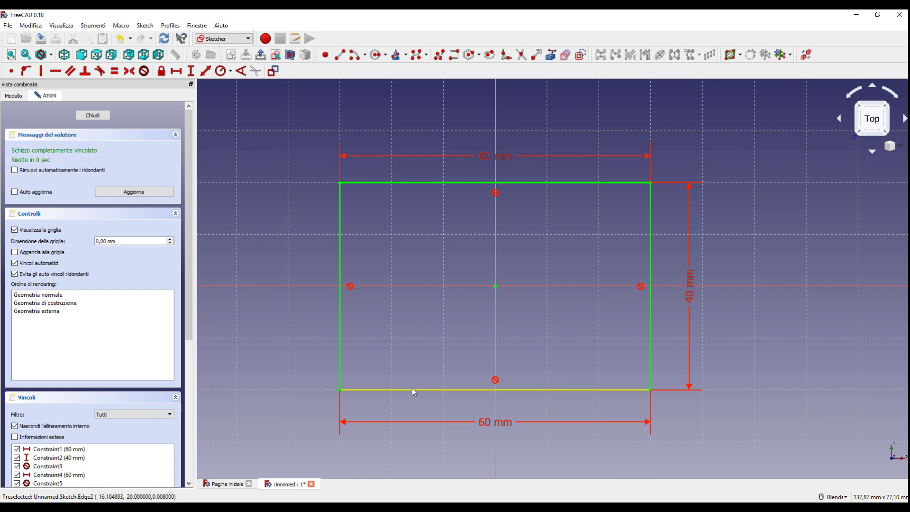
Close the rectangle sketch and orbit the view to see it in perspective.
{"action": "left_click", "coordinate": [93, 115]}
{"action": "scroll", "coordinate": [290, 260], "scroll_direction": "down", "scroll_amount": 4}
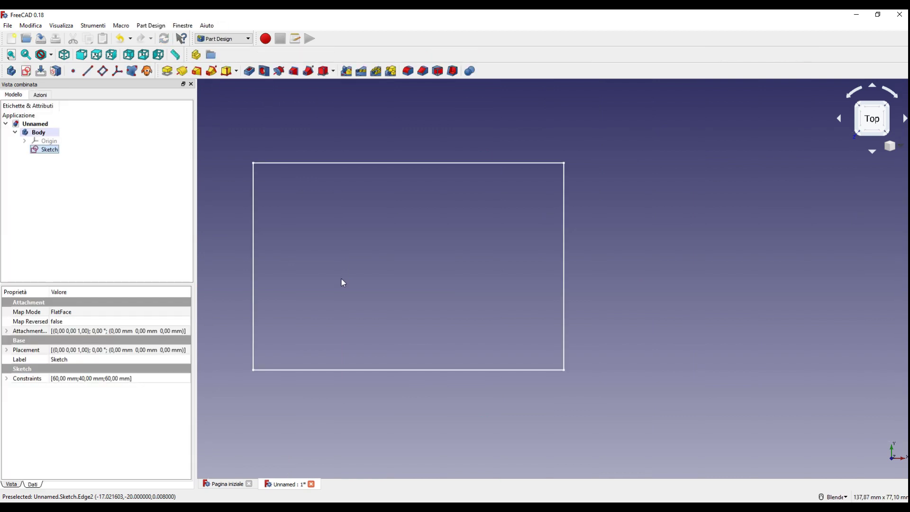
{"action": "mouse_move", "coordinate": [439, 284]}
{"action": "middle_mouse_down"}
{"action": "mouse_move", "coordinate": [473, 269]}
{"action": "mouse_move", "coordinate": [394, 218]}
{"action": "middle_mouse_up"}
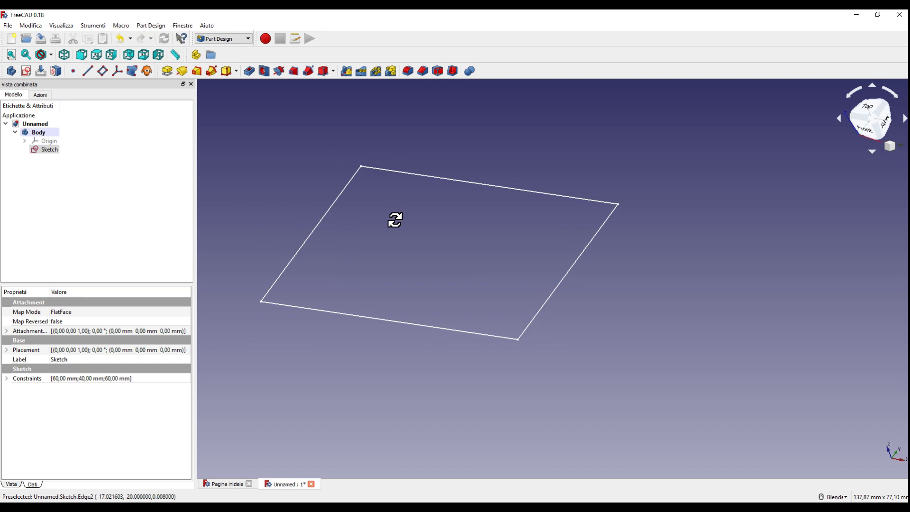
{"action": "scroll", "coordinate": [543, 337], "scroll_direction": "down", "scroll_amount": 5}
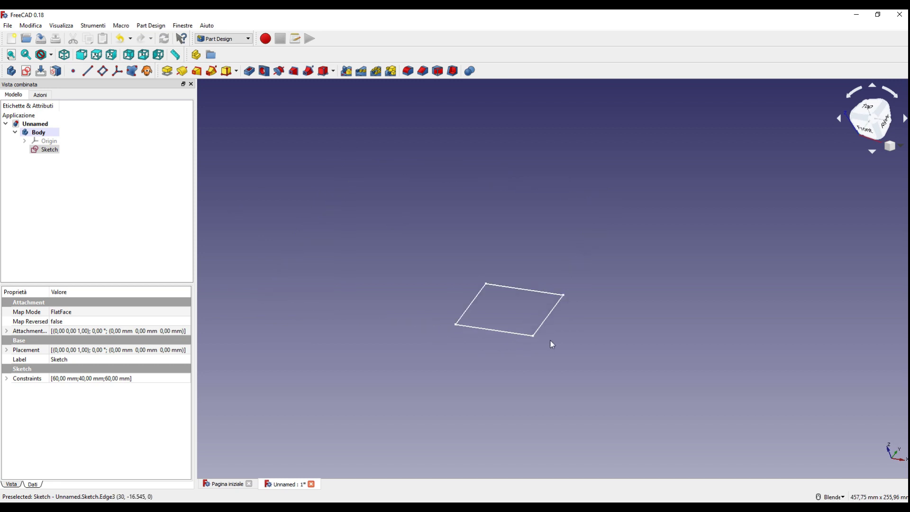
Pad the rectangle Sketch 10 mm into a solid block.
{"action": "scroll", "coordinate": [493, 306], "scroll_direction": "up", "scroll_amount": 3}
{"action": "left_click", "coordinate": [48, 149]}
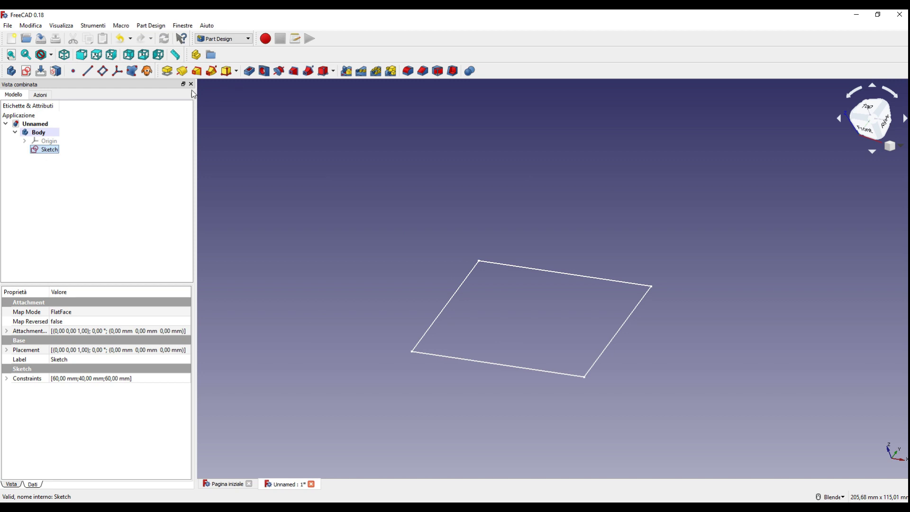
{"action": "left_click", "coordinate": [167, 72]}
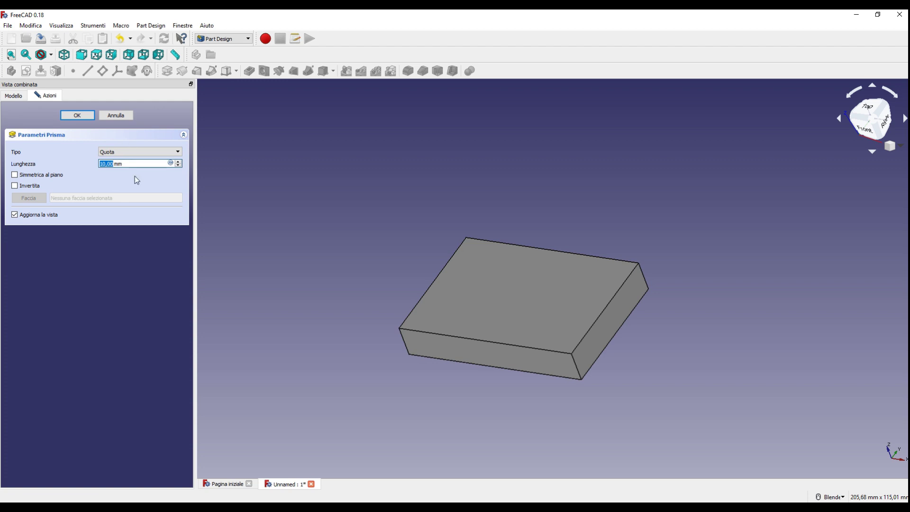
{"action": "left_click", "coordinate": [80, 117]}
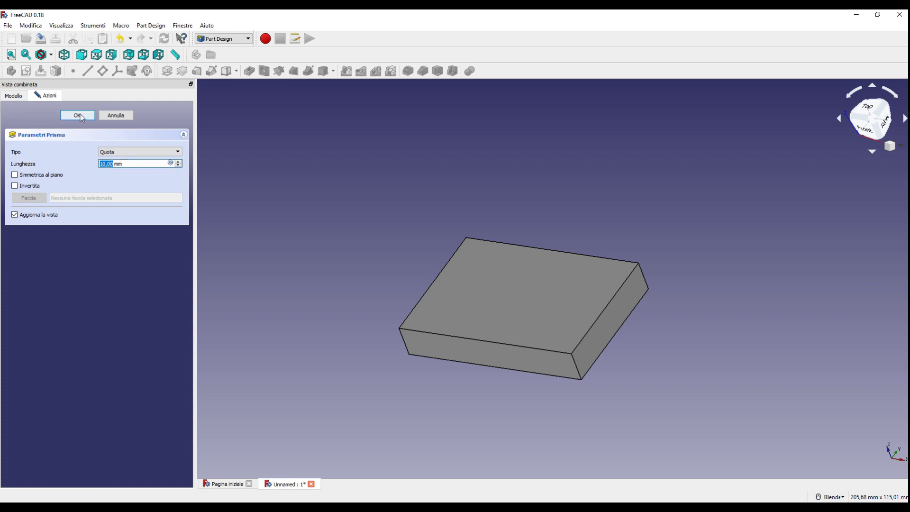
Inspect the Pad in the model tree and select the block's top face.
{"action": "left_click", "coordinate": [24, 149]}
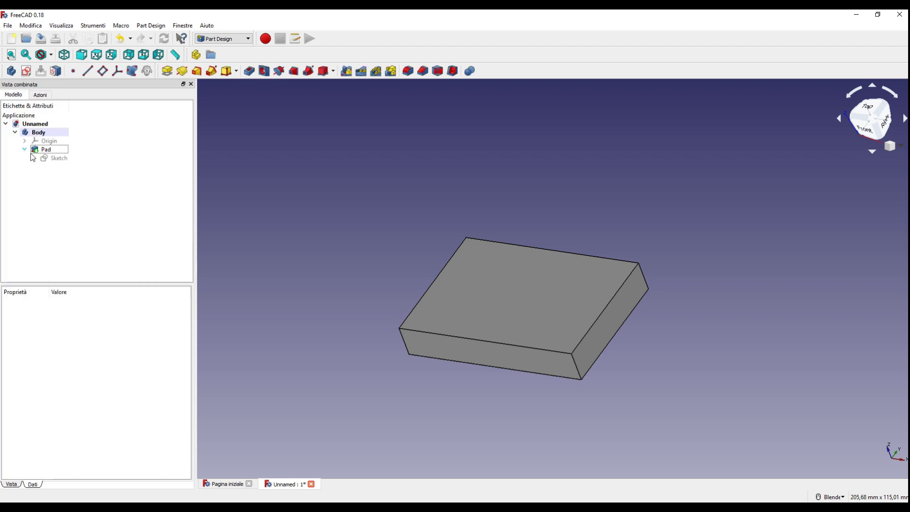
{"action": "left_click", "coordinate": [45, 149]}
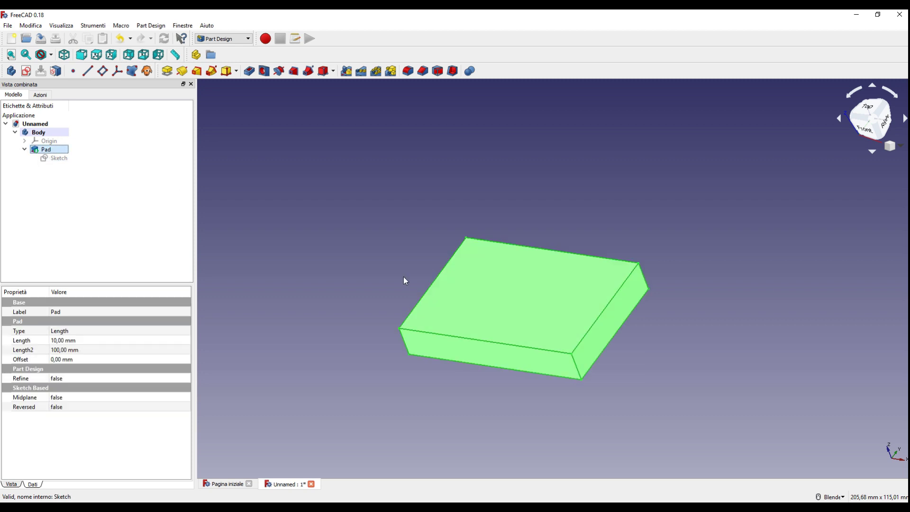
{"action": "left_click", "coordinate": [128, 208]}
{"action": "scroll", "coordinate": [479, 268], "scroll_direction": "down", "scroll_amount": 2}
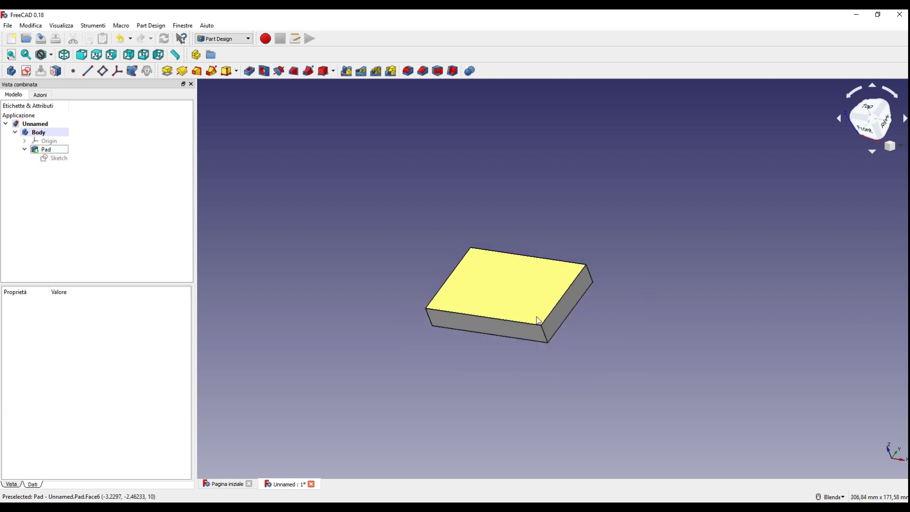
{"action": "scroll", "coordinate": [536, 313], "scroll_direction": "up", "scroll_amount": 4}
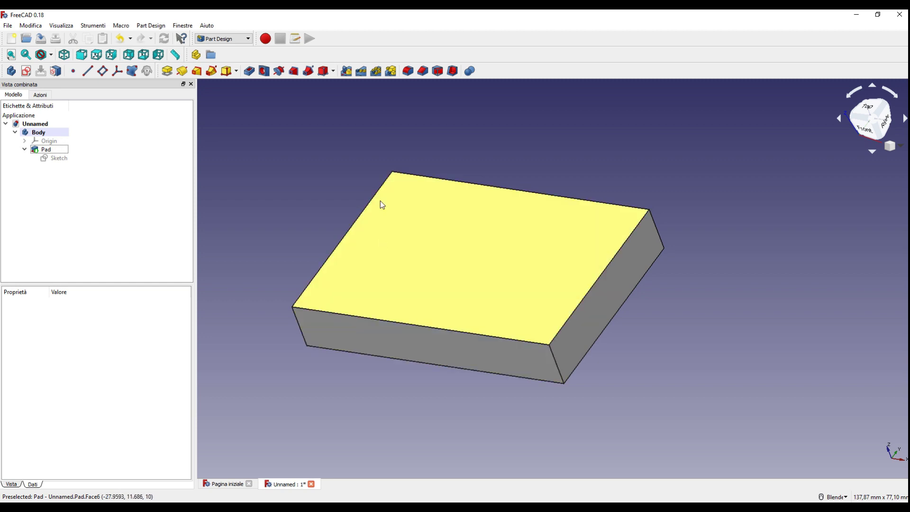
{"action": "scroll", "coordinate": [357, 181], "scroll_direction": "up", "scroll_amount": 2}
{"action": "scroll", "coordinate": [356, 181], "scroll_direction": "down", "scroll_amount": 2}
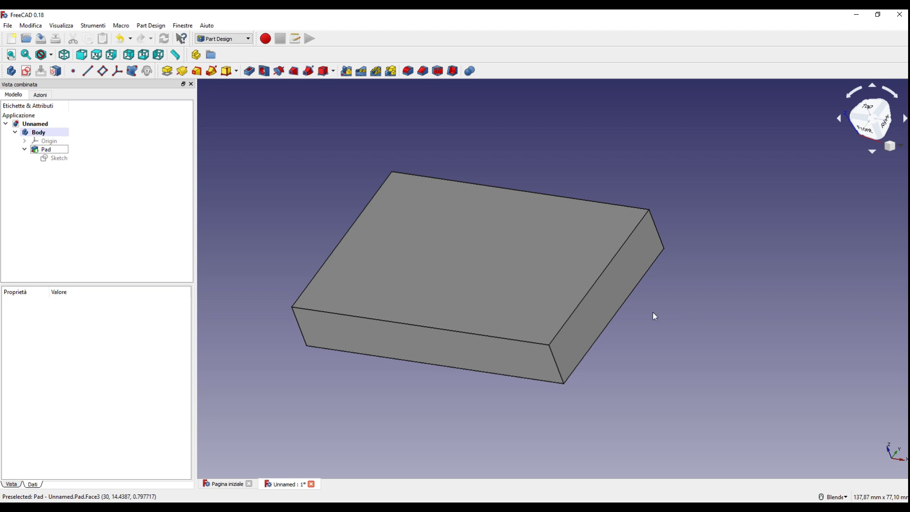
{"action": "left_click", "coordinate": [489, 270]}
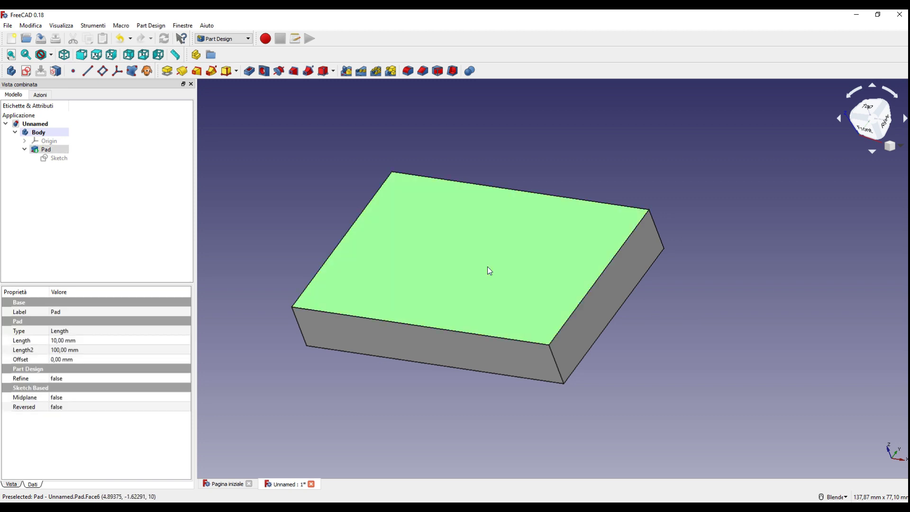
Start a new sketch on the block's top face and orbit the view around it.
{"action": "left_click", "coordinate": [26, 71]}
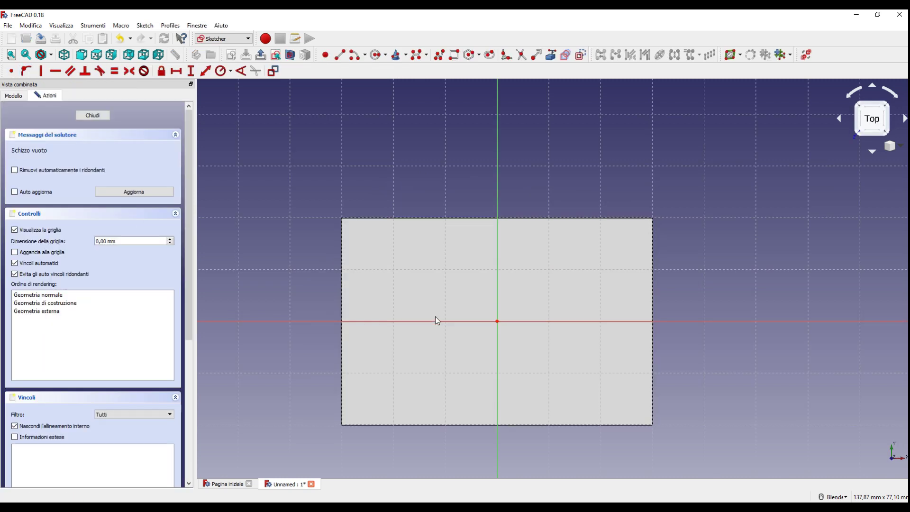
{"action": "scroll", "coordinate": [389, 275], "scroll_direction": "down", "scroll_amount": 2}
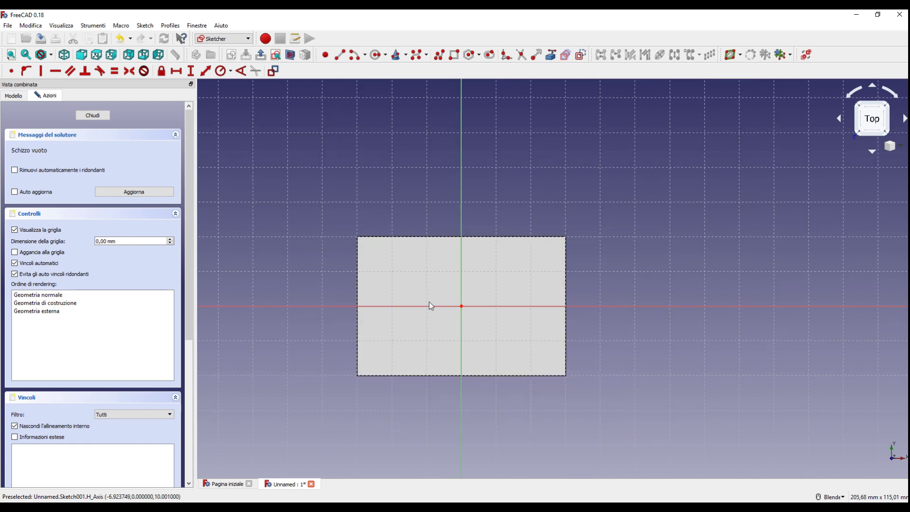
{"action": "mouse_move", "coordinate": [501, 321]}
{"action": "middle_mouse_down"}
{"action": "mouse_move", "coordinate": [457, 270]}
{"action": "mouse_move", "coordinate": [462, 246]}
{"action": "mouse_move", "coordinate": [445, 243]}
{"action": "middle_mouse_up"}
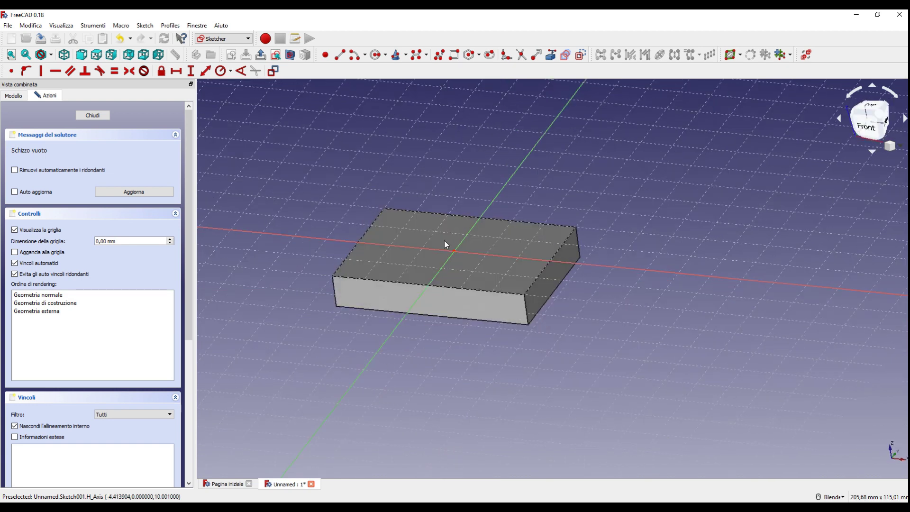
{"action": "scroll", "coordinate": [432, 243], "scroll_direction": "up", "scroll_amount": 3}
{"action": "scroll", "coordinate": [432, 242], "scroll_direction": "up", "scroll_amount": 3}
{"action": "scroll", "coordinate": [433, 251], "scroll_direction": "down", "scroll_amount": 2}
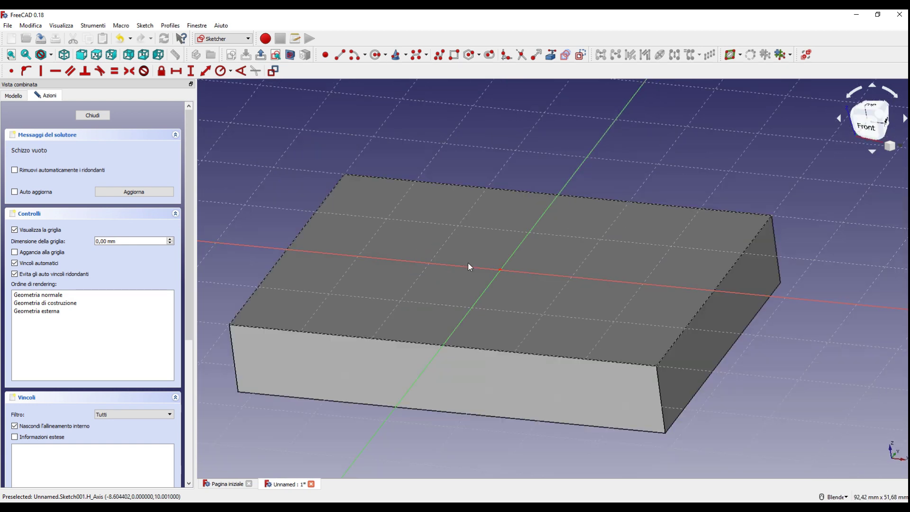
{"action": "mouse_move", "coordinate": [486, 267]}
{"action": "middle_mouse_down"}
{"action": "mouse_move", "coordinate": [504, 294]}
{"action": "mouse_move", "coordinate": [474, 270]}
{"action": "mouse_move", "coordinate": [495, 307]}
{"action": "mouse_move", "coordinate": [468, 334]}
{"action": "mouse_move", "coordinate": [478, 391]}
{"action": "middle_mouse_up"}
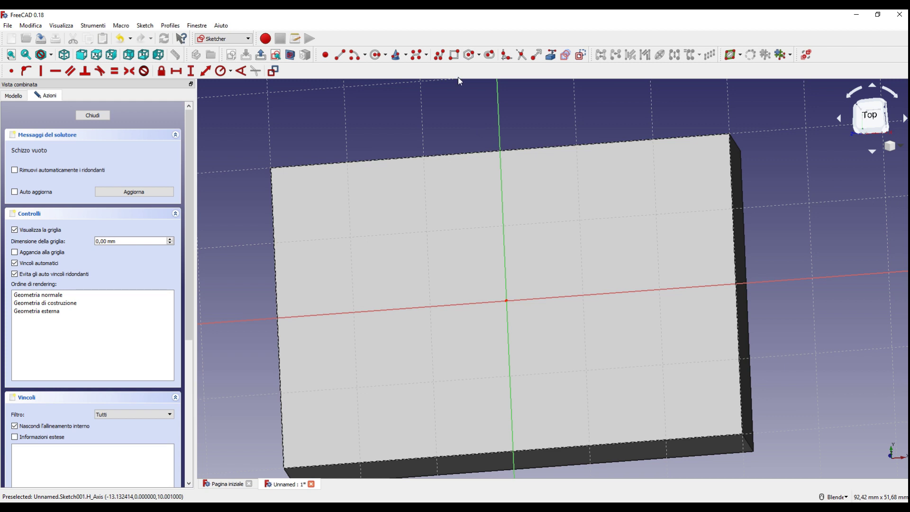
Draw the pocket rectangle, close the sketch, and preview a 5 mm Pocket from Sketch001.
{"action": "left_click", "coordinate": [453, 54]}
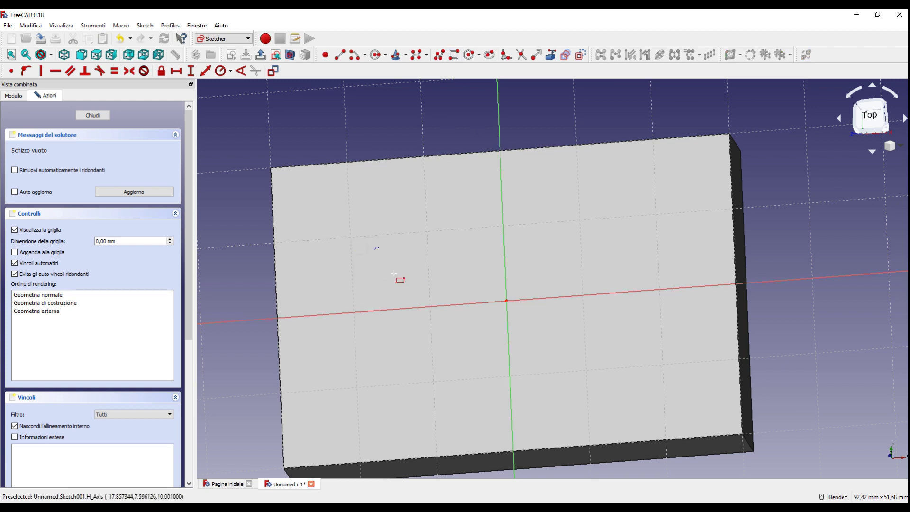
{"action": "left_click", "coordinate": [661, 364]}
{"action": "mouse_move", "coordinate": [603, 398]}
{"action": "middle_mouse_down"}
{"action": "mouse_move", "coordinate": [577, 394]}
{"action": "mouse_move", "coordinate": [561, 365]}
{"action": "mouse_move", "coordinate": [555, 374]}
{"action": "middle_mouse_up"}
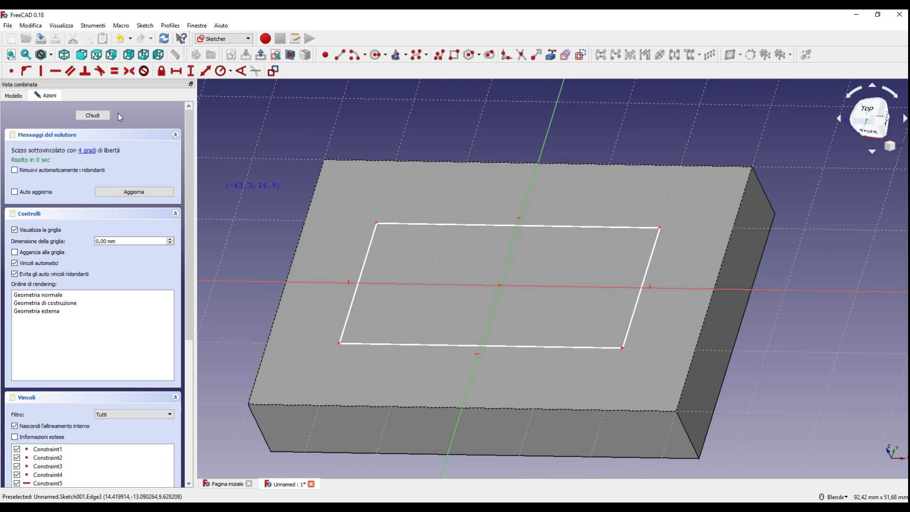
{"action": "left_click", "coordinate": [92, 116]}
{"action": "left_click", "coordinate": [56, 168]}
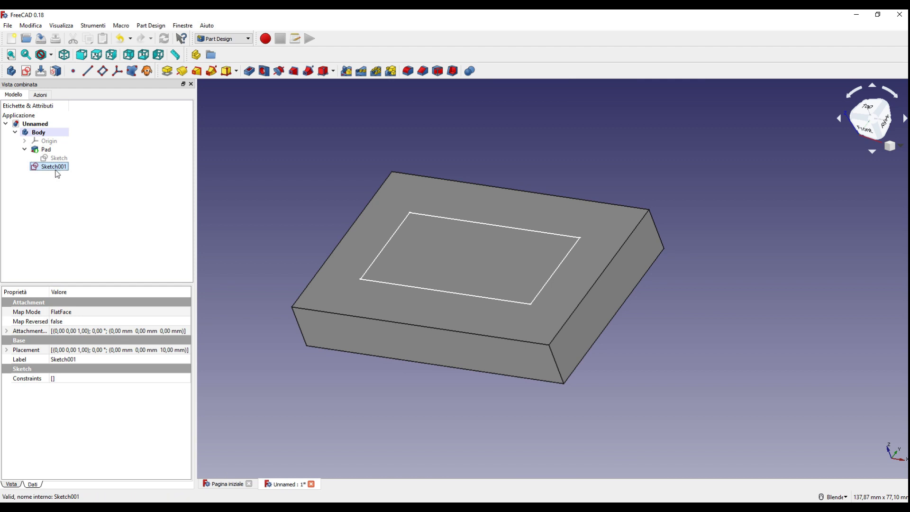
{"action": "left_click", "coordinate": [249, 71]}
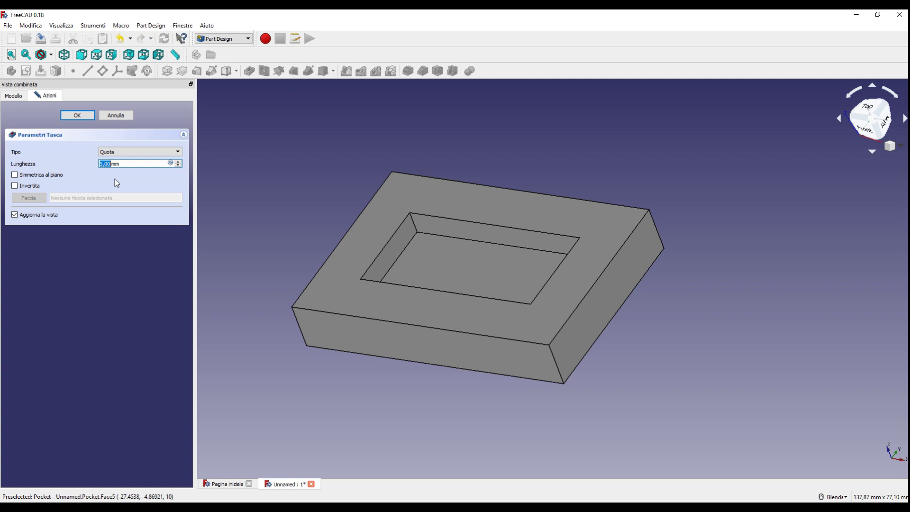
Confirm the 5 mm deep pocket cut into the top of the block.
{"action": "left_click", "coordinate": [77, 116]}
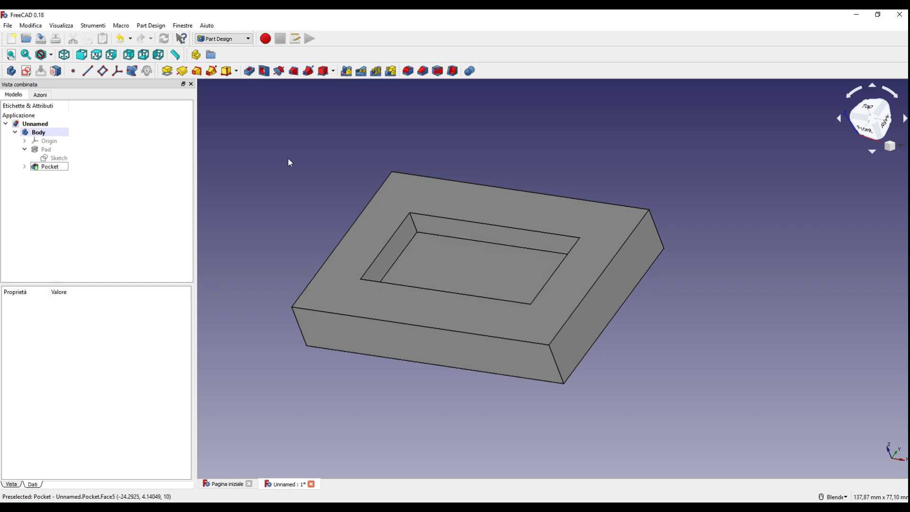
{"action": "left_click", "coordinate": [244, 38]}
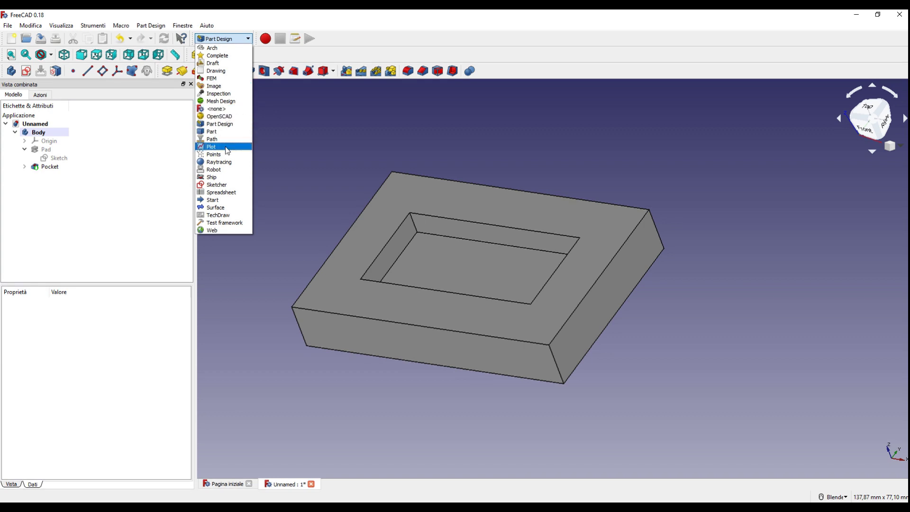
Remove the old machining Job from the tree with Elimina, keeping only the pocketed Body.
{"action": "key", "text": "Escape"}
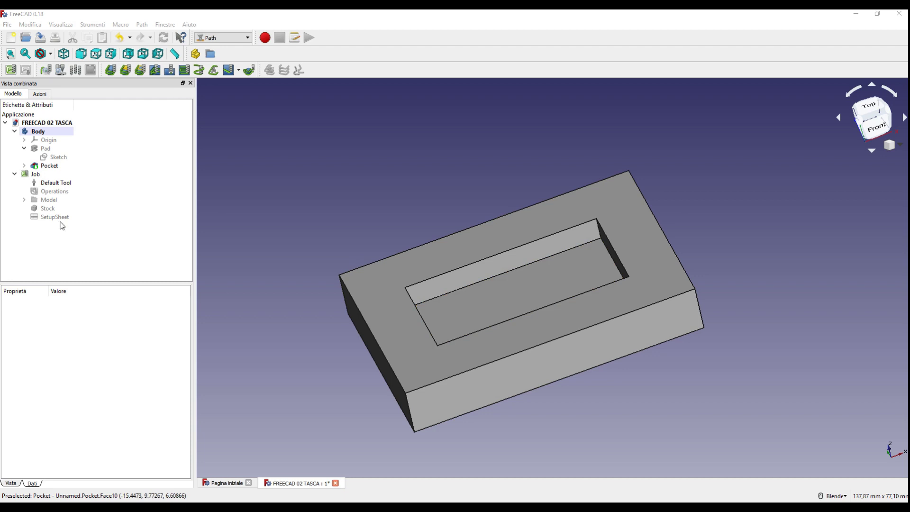
{"action": "left_click", "coordinate": [35, 176]}
{"action": "right_click", "coordinate": [35, 175]}
{"action": "left_click", "coordinate": [57, 297]}
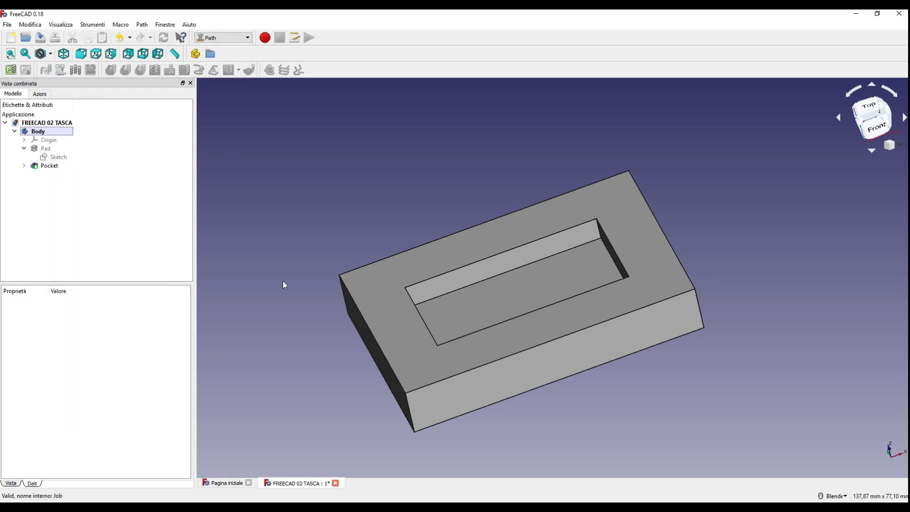
Create a new machining Job with the Body as its model.
{"action": "left_click", "coordinate": [11, 70]}
{"action": "left_click", "coordinate": [410, 171]}
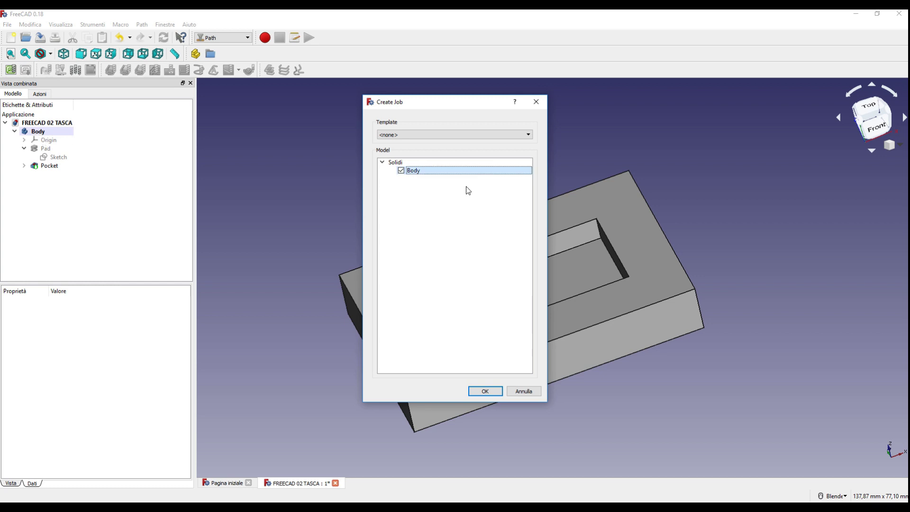
{"action": "left_click", "coordinate": [492, 393]}
{"action": "left_click", "coordinate": [493, 391]}
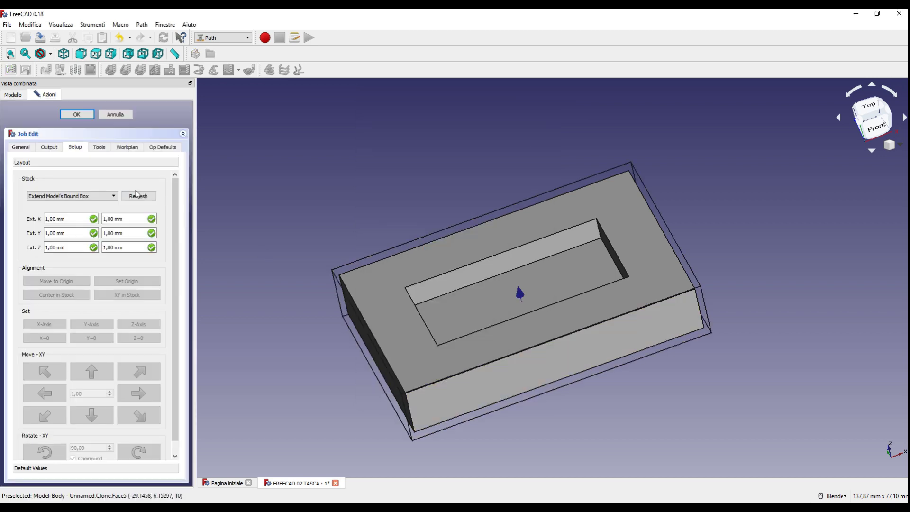
Select the Default Tool in the Job's tool list for editing.
{"action": "left_click", "coordinate": [98, 147]}
{"action": "left_click", "coordinate": [41, 203]}
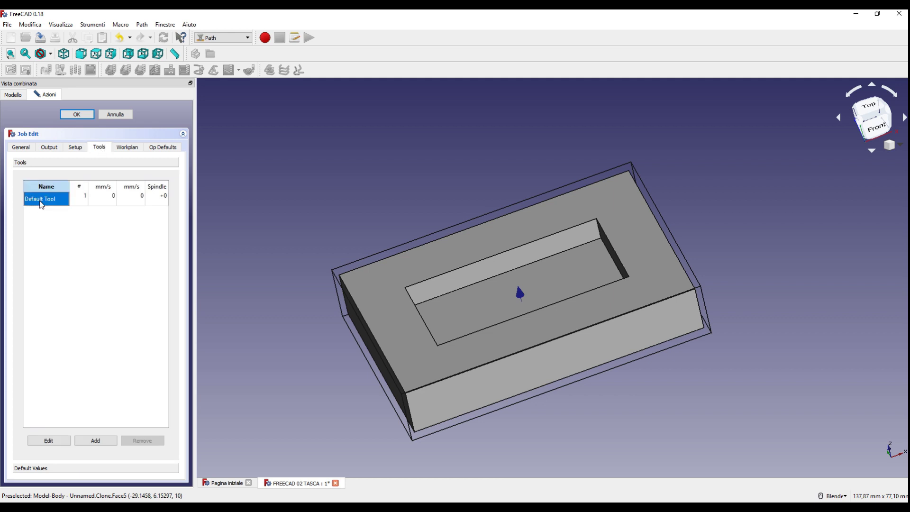
{"action": "left_click", "coordinate": [49, 442]}
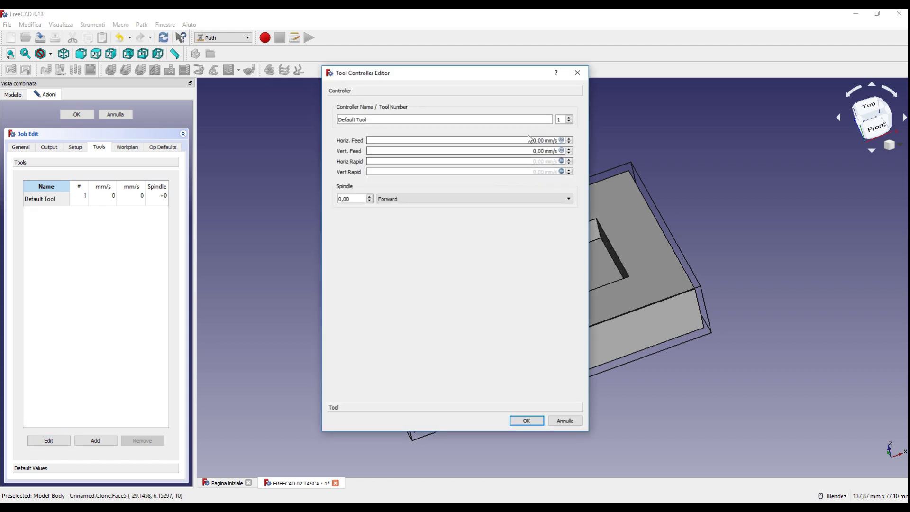
Set the Default Tool's Horiz. Feed to 500 mm/s and Vert. Feed to 150 mm/s, then save.
{"action": "left_click", "coordinate": [527, 139]}
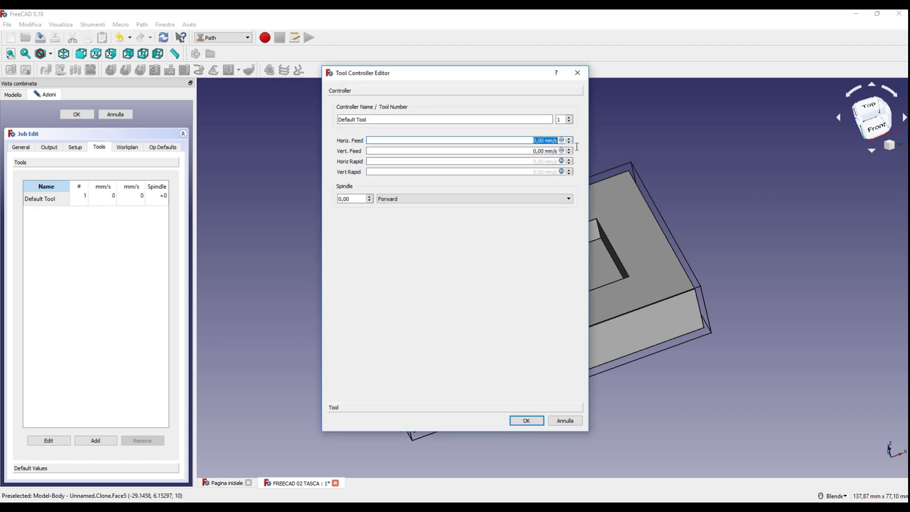
{"action": "type", "text": "500"}
{"action": "key", "text": "Tab"}
{"action": "type", "text": "150"}
{"action": "key", "text": "Tab"}
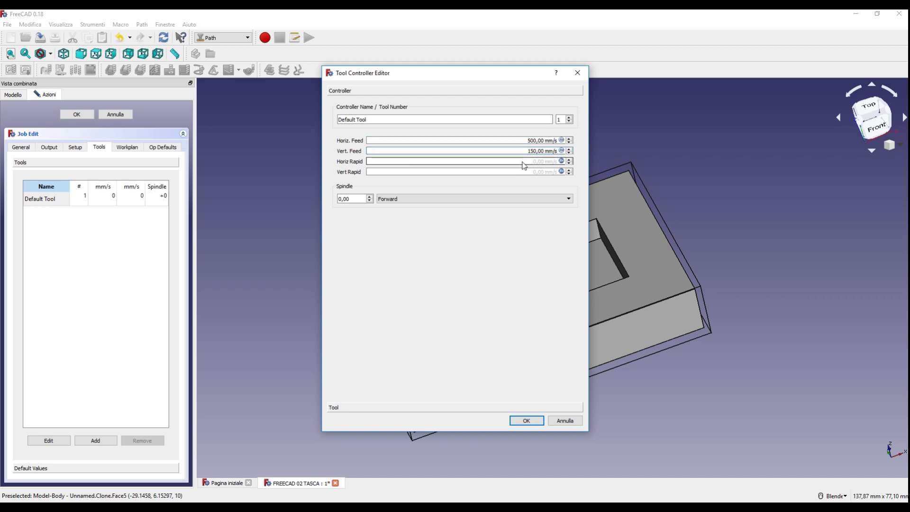
{"action": "left_click", "coordinate": [350, 407]}
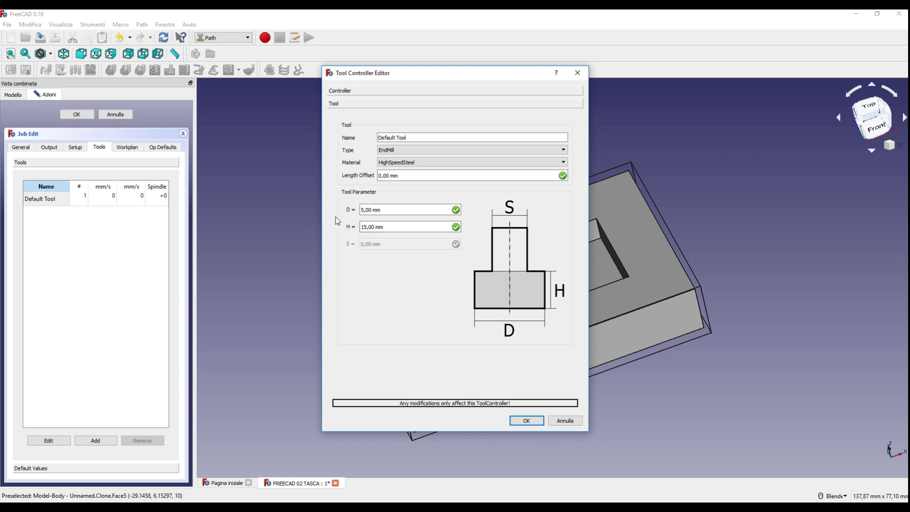
{"action": "left_click", "coordinate": [526, 421]}
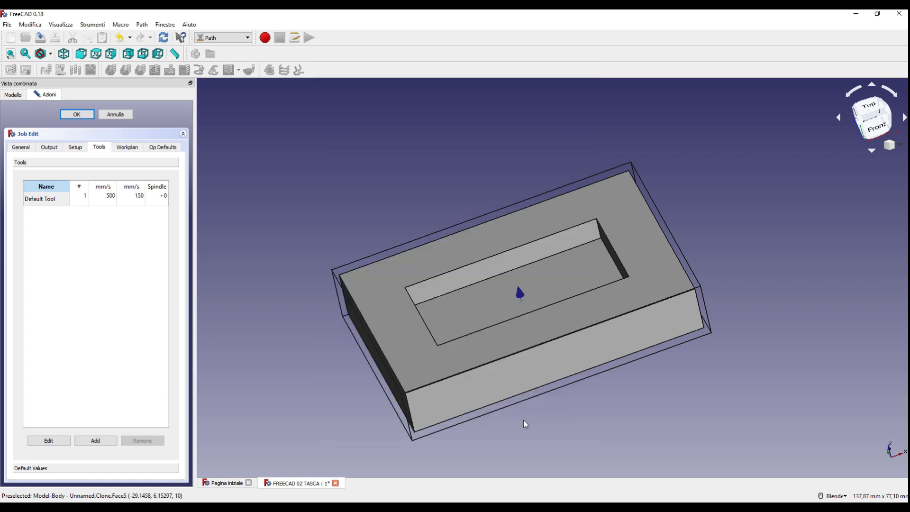
Review the Job Edit tabs, accept the Job, and inspect its properties in the tree.
{"action": "left_click", "coordinate": [130, 149]}
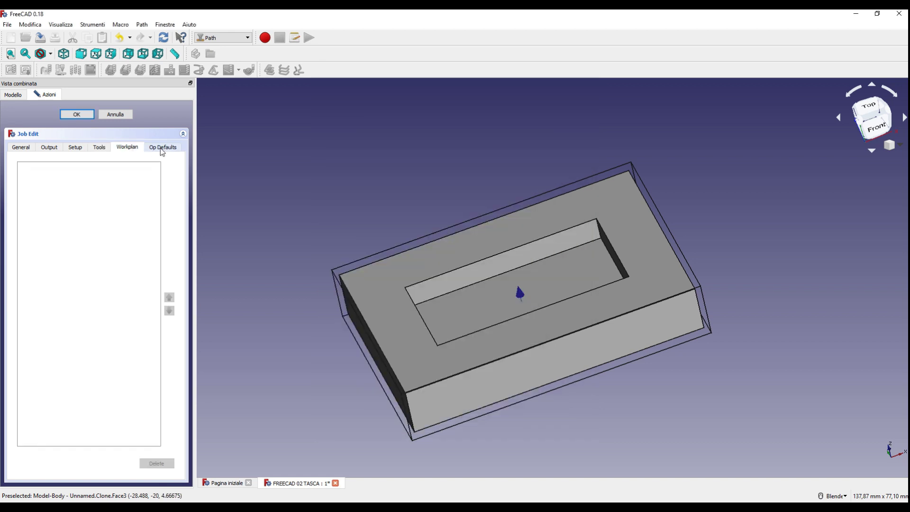
{"action": "left_click", "coordinate": [98, 148]}
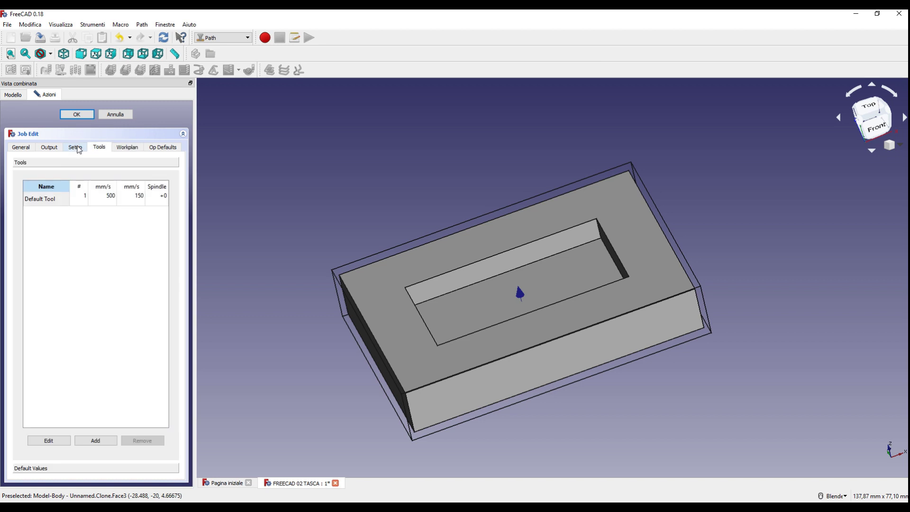
{"action": "left_click", "coordinate": [74, 148]}
{"action": "left_click", "coordinate": [76, 114]}
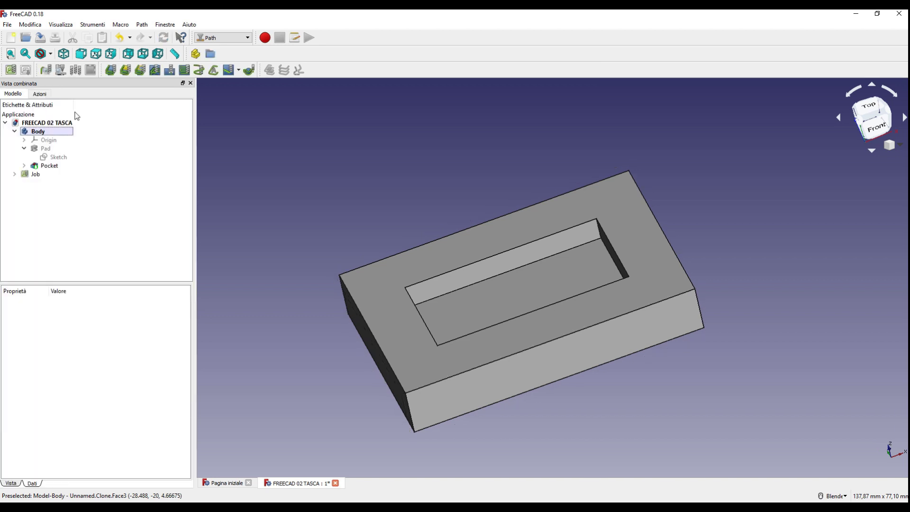
{"action": "left_click", "coordinate": [15, 175]}
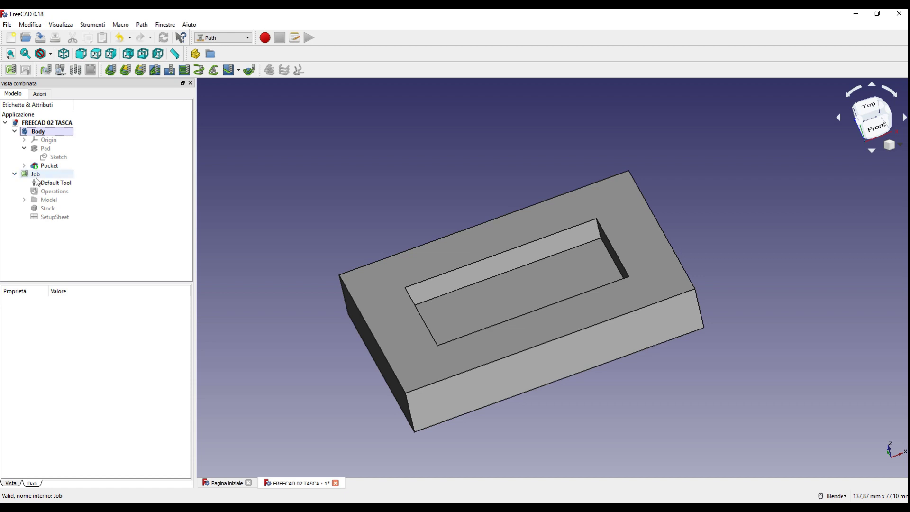
{"action": "left_click", "coordinate": [38, 176]}
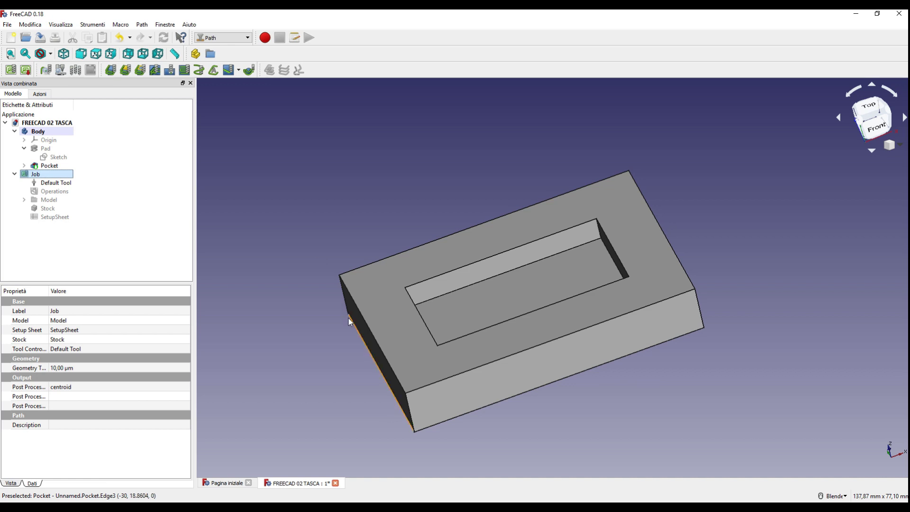
{"action": "left_click", "coordinate": [112, 70]}
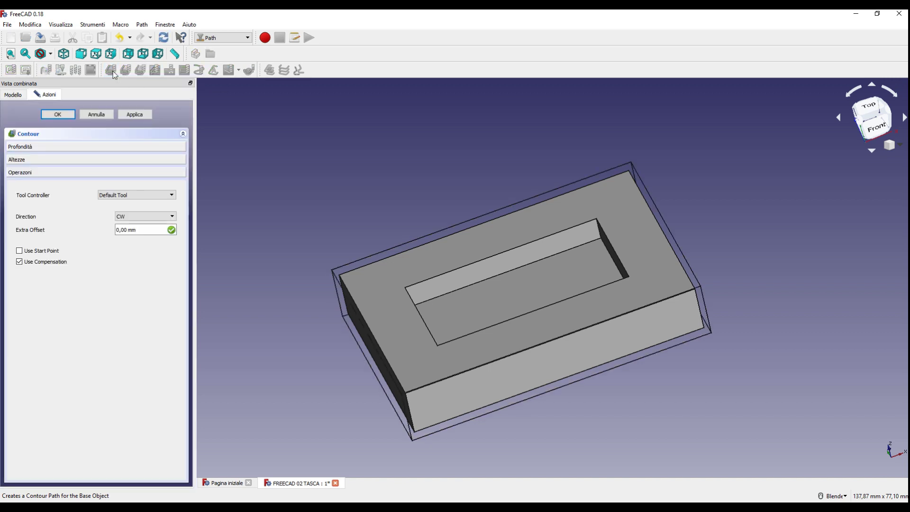
Set the contour's Start Depth to 10 mm and Step Down to 1 mm.
{"action": "left_click", "coordinate": [57, 148]}
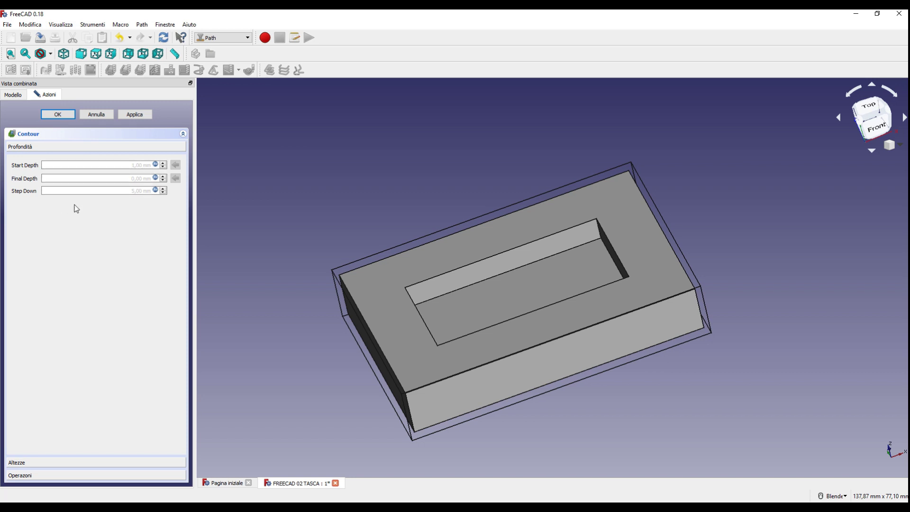
{"action": "left_click", "coordinate": [156, 165]}
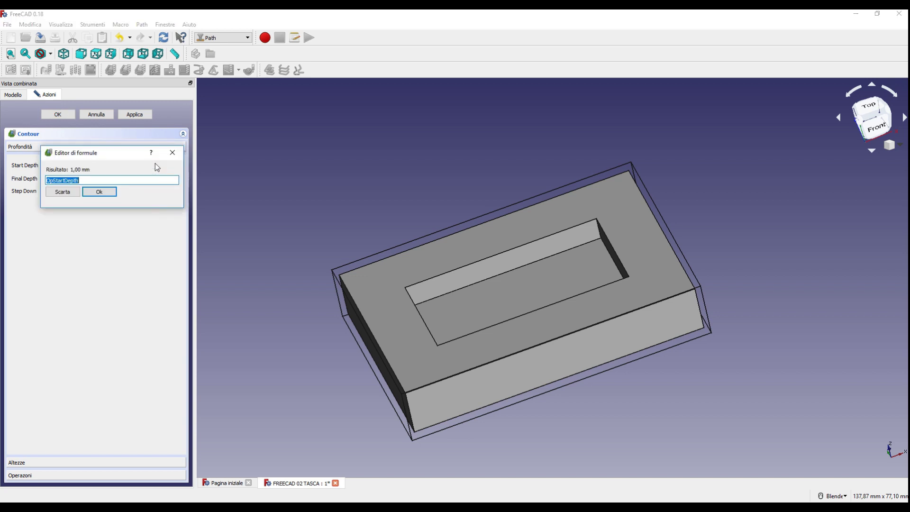
{"action": "type", "text": "10"}
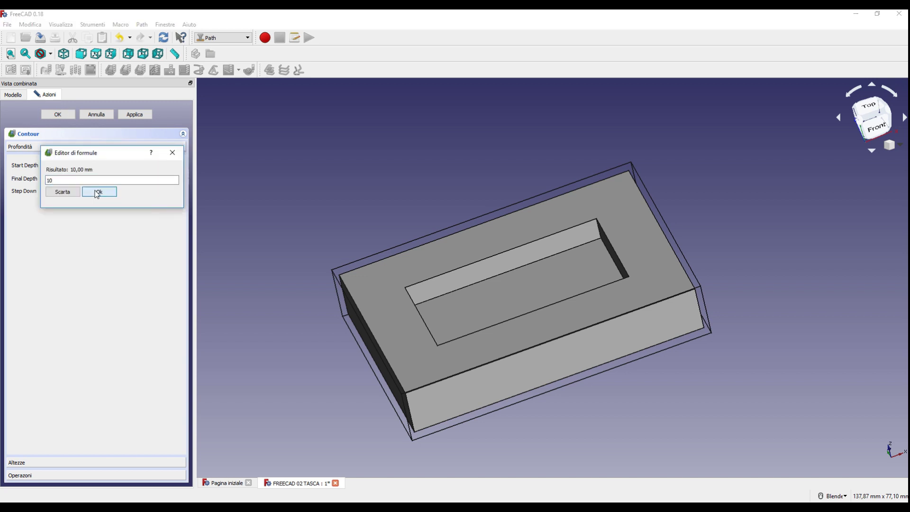
{"action": "left_click", "coordinate": [97, 192]}
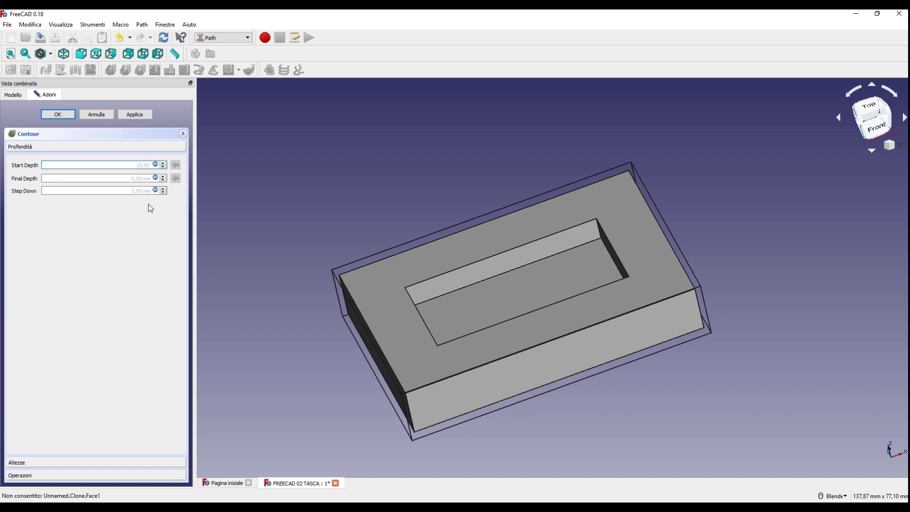
{"action": "left_click", "coordinate": [157, 180]}
{"action": "type", "text": "10"}
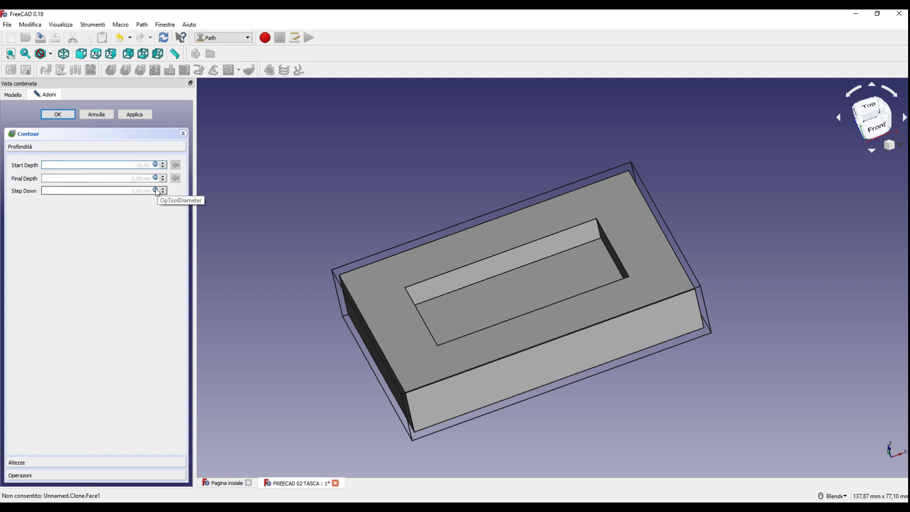
{"action": "left_click", "coordinate": [155, 190]}
{"action": "key", "text": "BackSpace"}
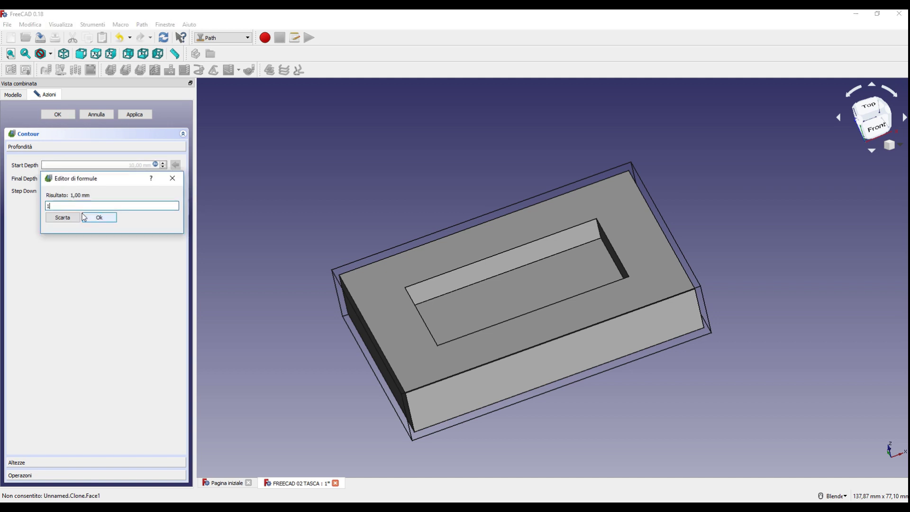
{"action": "left_click", "coordinate": [100, 218]}
Apply the contour to generate its toolpath and orbit the view to inspect it.
{"action": "left_click", "coordinate": [93, 462]}
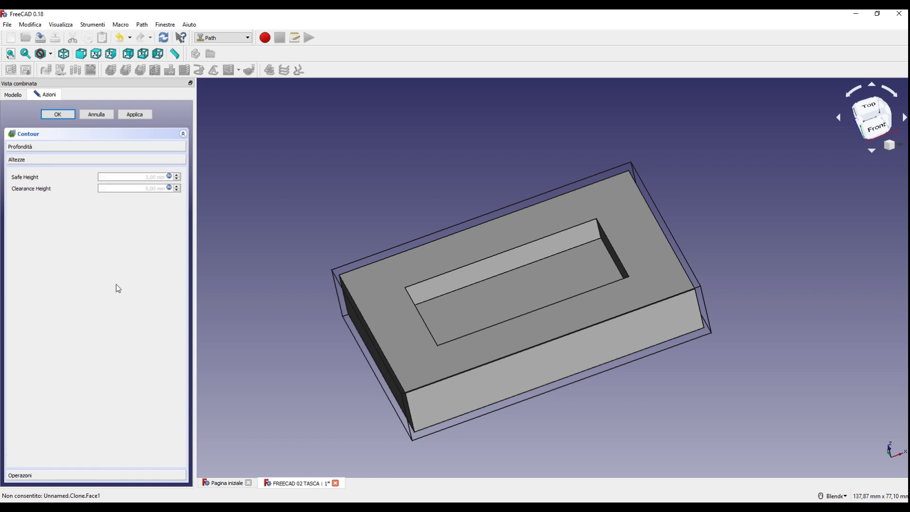
{"action": "left_click", "coordinate": [73, 475]}
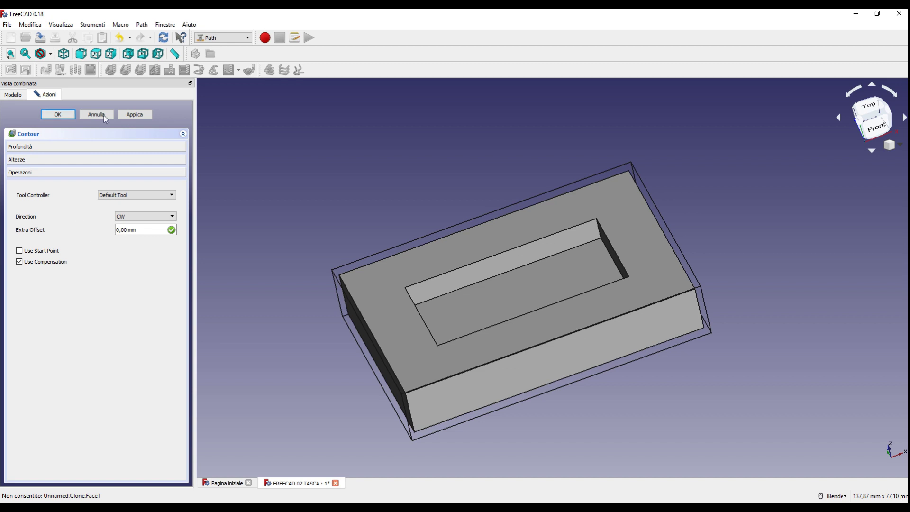
{"action": "left_click", "coordinate": [135, 114]}
{"action": "mouse_move", "coordinate": [379, 338]}
{"action": "middle_mouse_down"}
{"action": "mouse_move", "coordinate": [403, 333]}
{"action": "mouse_move", "coordinate": [400, 290]}
{"action": "mouse_move", "coordinate": [380, 278]}
{"action": "mouse_move", "coordinate": [389, 288]}
{"action": "mouse_move", "coordinate": [343, 298]}
{"action": "mouse_move", "coordinate": [386, 275]}
{"action": "mouse_move", "coordinate": [368, 225]}
{"action": "middle_mouse_up"}
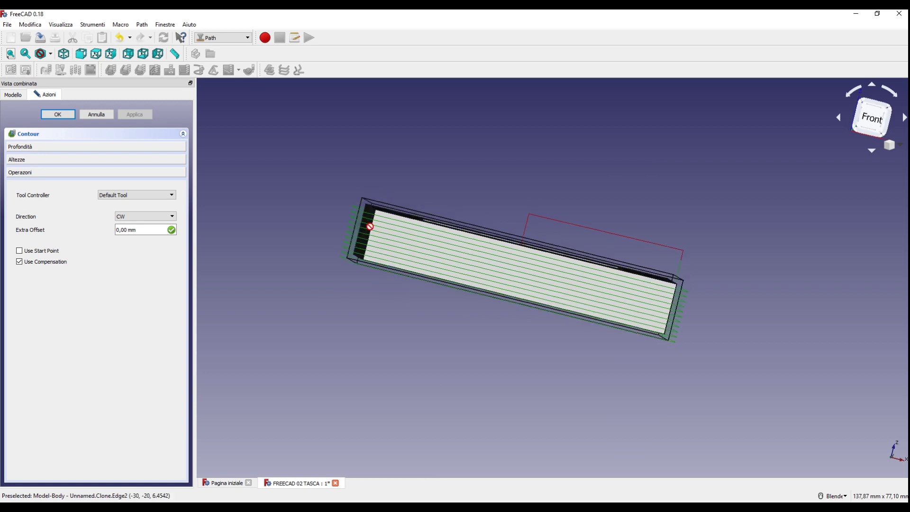
{"action": "scroll", "coordinate": [367, 225], "scroll_direction": "up", "scroll_amount": 5}
{"action": "middle_click_drag", "start_coordinate": [338, 297], "coordinate": [334, 294]}
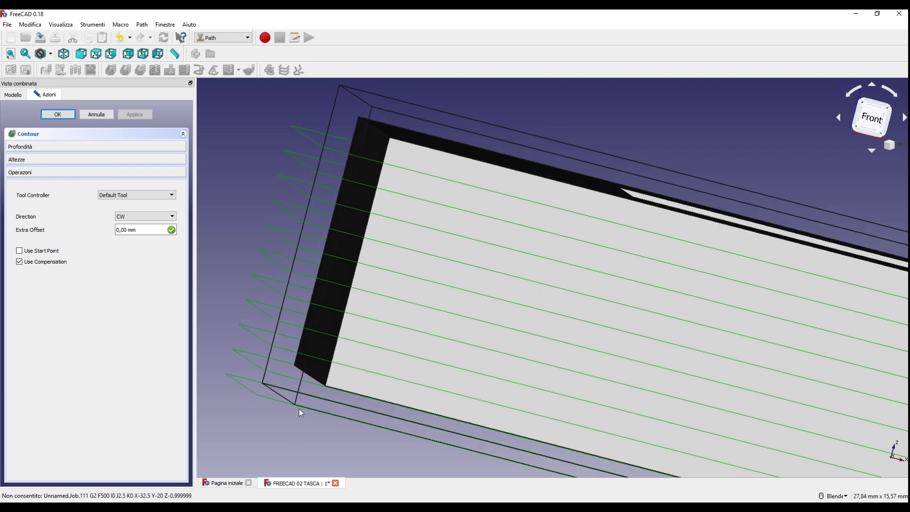
{"action": "left_click", "coordinate": [51, 147]}
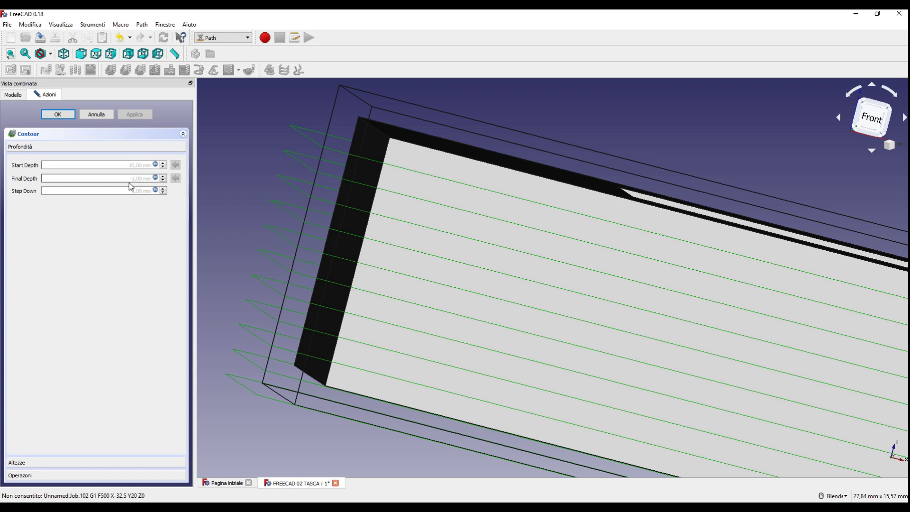
Change the contour's Final Depth expression to 0 mm and recompute the toolpath.
{"action": "left_click", "coordinate": [155, 178]}
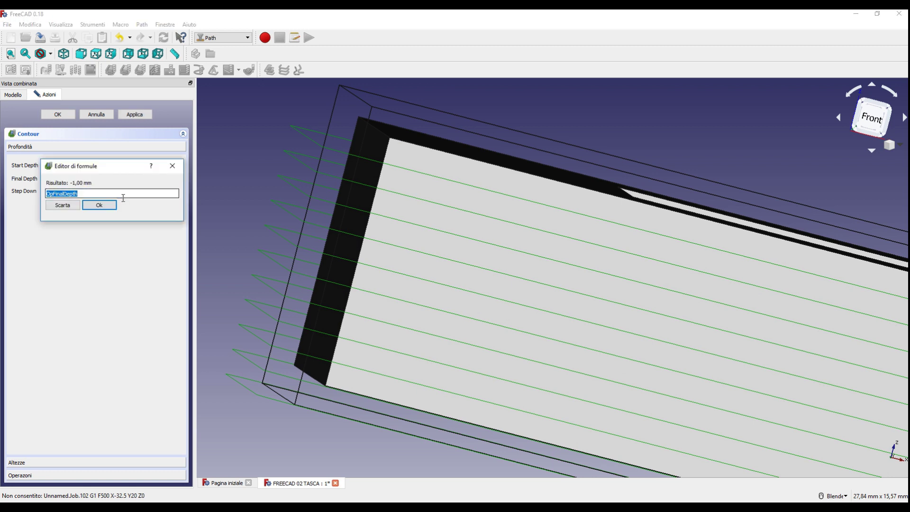
{"action": "type", "text": "i"}
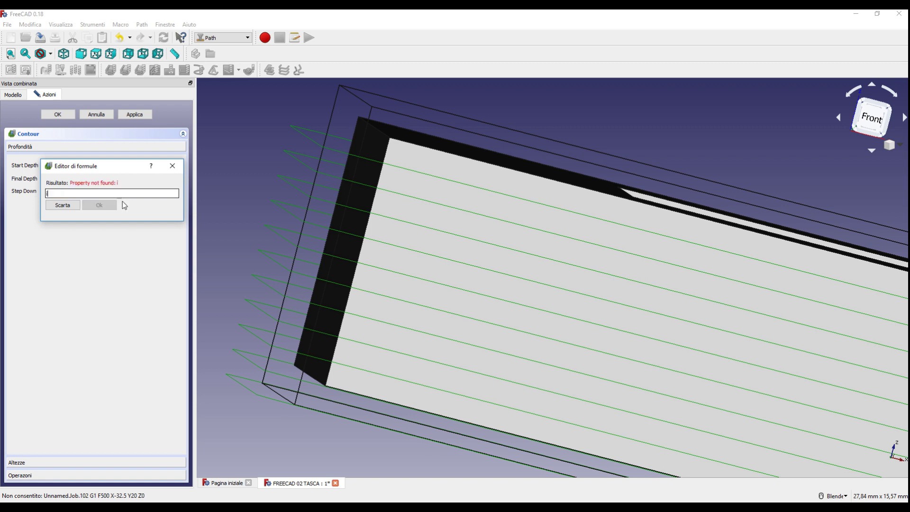
{"action": "key", "text": "BackSpace"}
{"action": "type", "text": "0"}
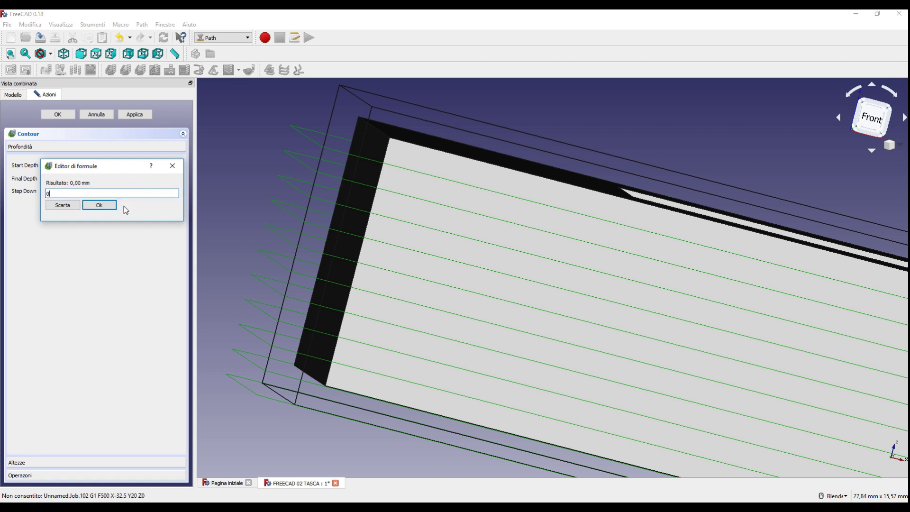
{"action": "left_click", "coordinate": [105, 204]}
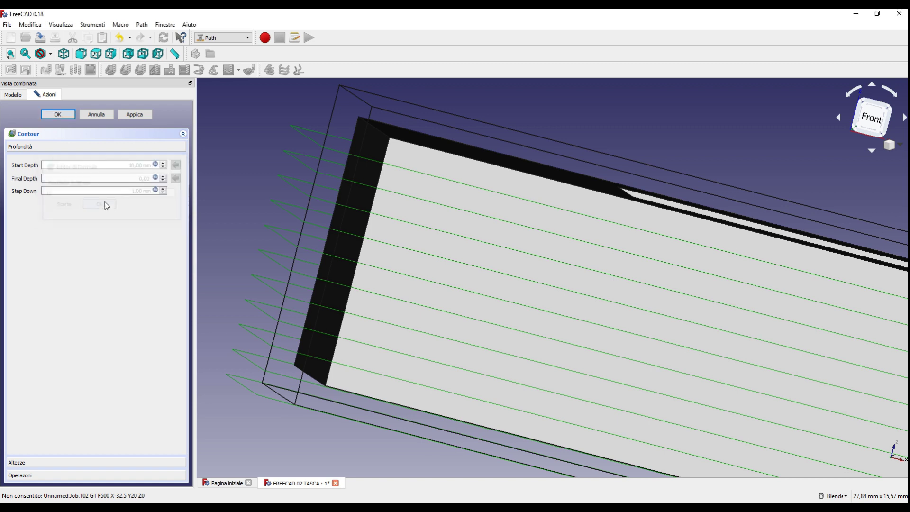
{"action": "left_click", "coordinate": [134, 116]}
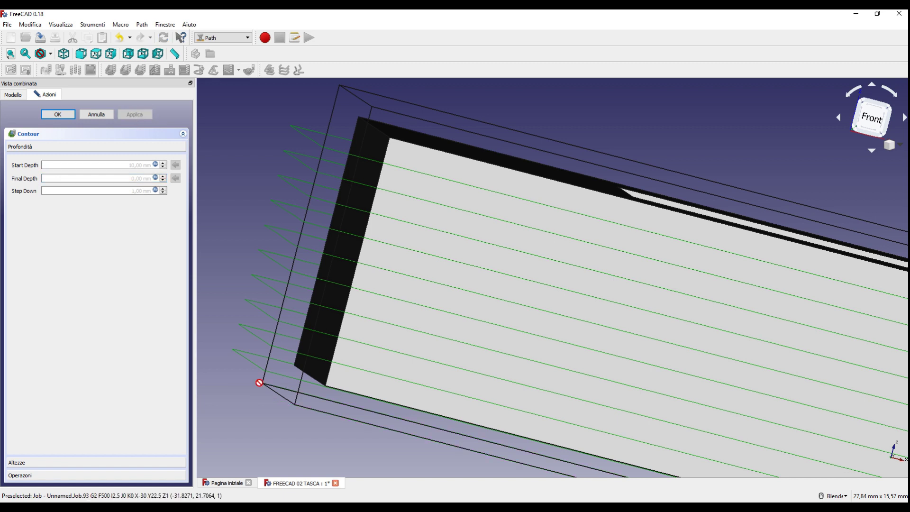
{"action": "scroll", "coordinate": [303, 379], "scroll_direction": "down", "scroll_amount": 3}
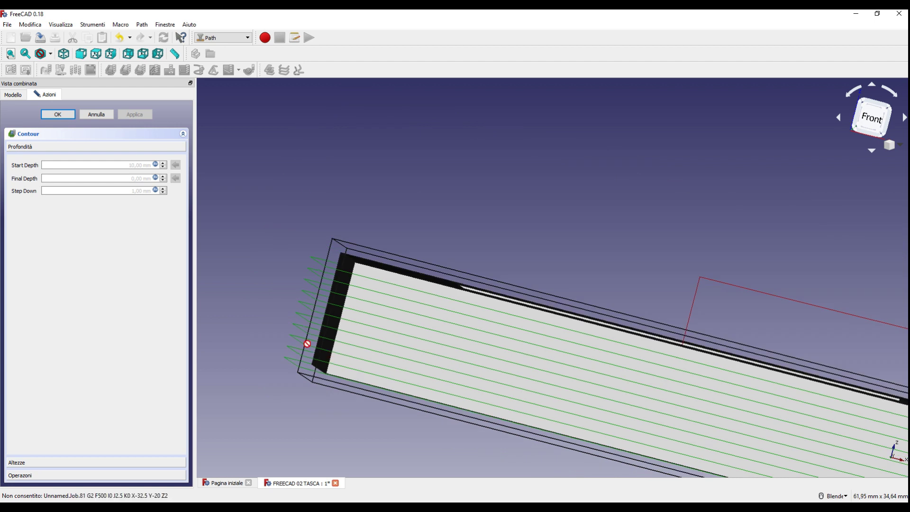
{"action": "mouse_move", "coordinate": [309, 349]}
{"action": "middle_mouse_down"}
{"action": "mouse_move", "coordinate": [322, 353]}
{"action": "mouse_move", "coordinate": [305, 359]}
{"action": "mouse_move", "coordinate": [314, 350]}
{"action": "mouse_move", "coordinate": [319, 357]}
{"action": "mouse_move", "coordinate": [407, 361]}
{"action": "mouse_move", "coordinate": [648, 360]}
{"action": "middle_mouse_up"}
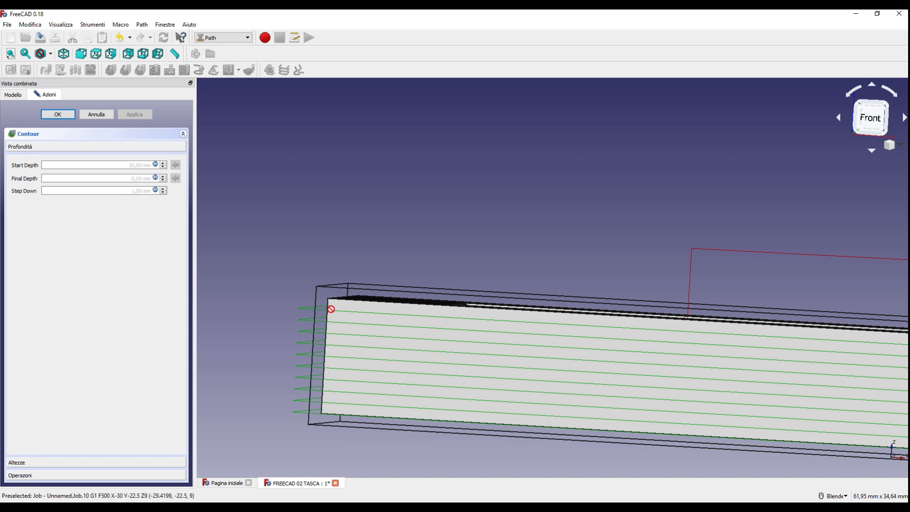
Inspect the stepped 1 mm contour passes from several angles, then accept the Contour operation.
{"action": "scroll", "coordinate": [339, 225], "scroll_direction": "down", "scroll_amount": 4}
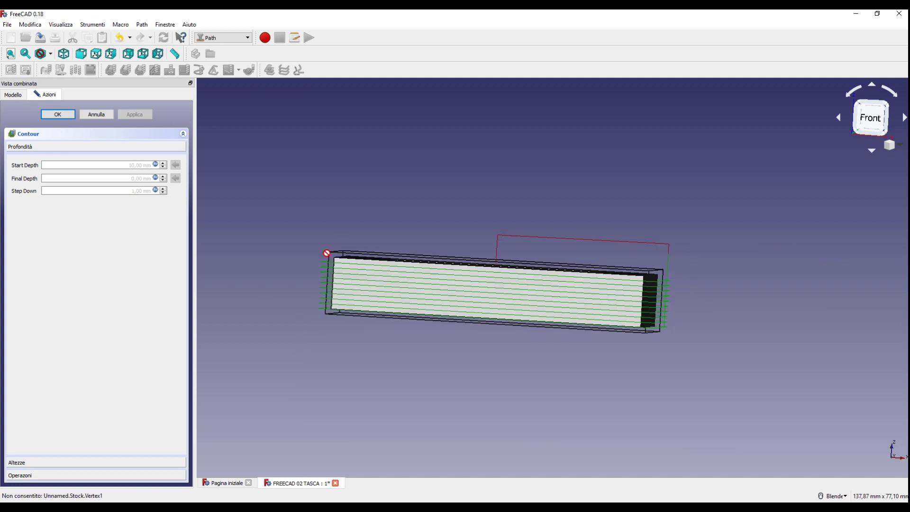
{"action": "middle_click_drag", "start_coordinate": [330, 259], "coordinate": [361, 303]}
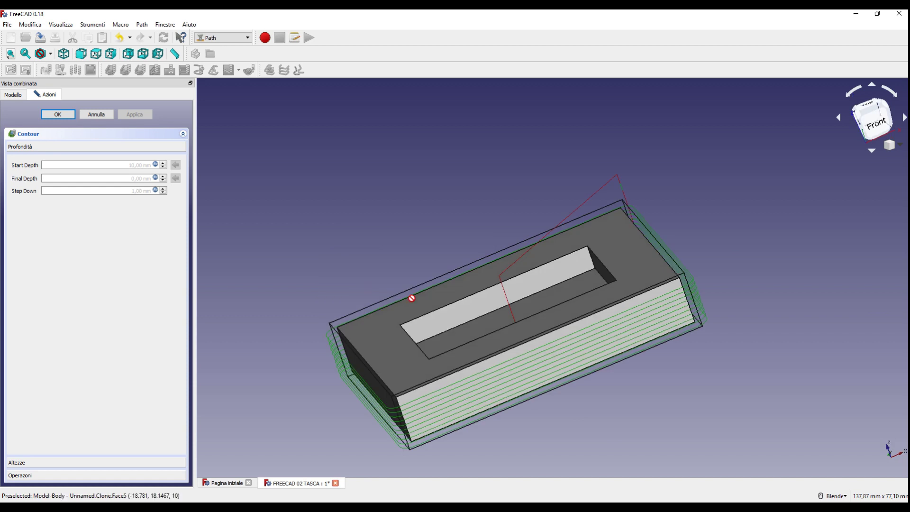
{"action": "middle_click_drag", "start_coordinate": [352, 343], "coordinate": [348, 322]}
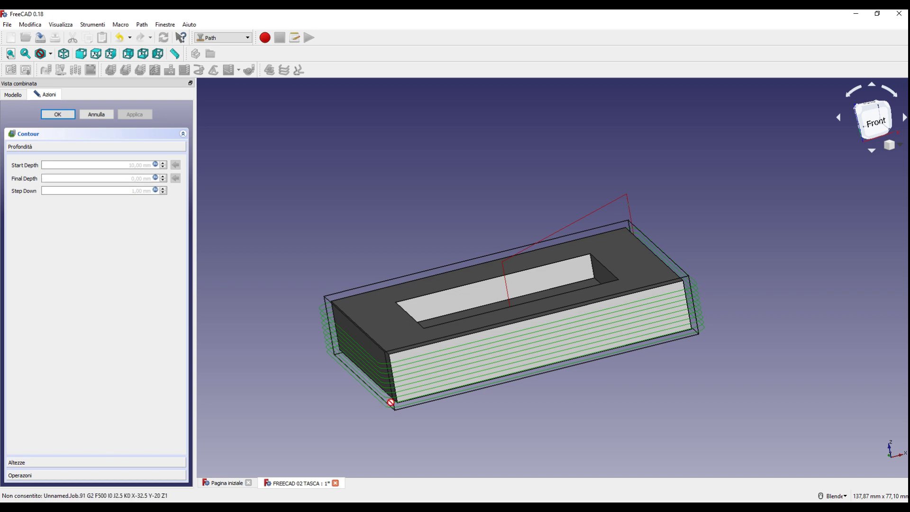
{"action": "scroll", "coordinate": [390, 401], "scroll_direction": "up", "scroll_amount": 2}
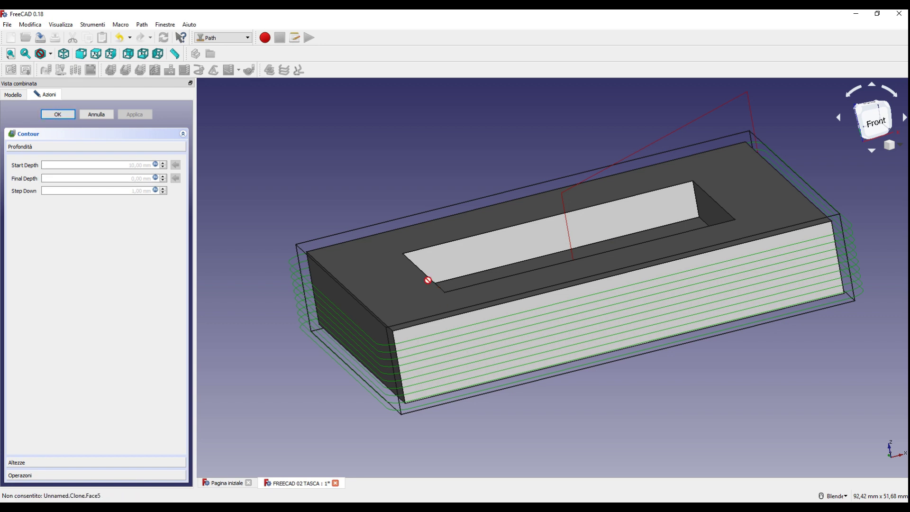
{"action": "middle_click_drag", "start_coordinate": [428, 280], "coordinate": [435, 297]}
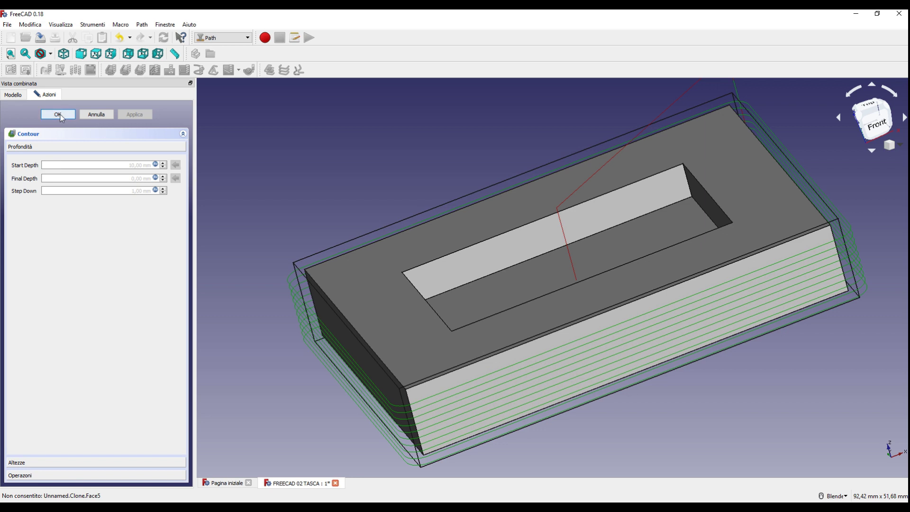
{"action": "left_click", "coordinate": [57, 114]}
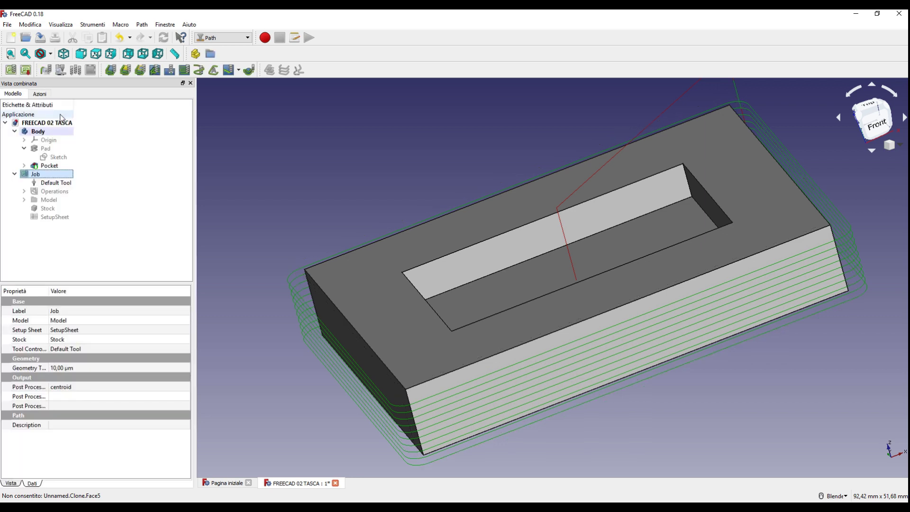
Select the pocket's floor face in the 3D view as the next machining target.
{"action": "left_click", "coordinate": [54, 167]}
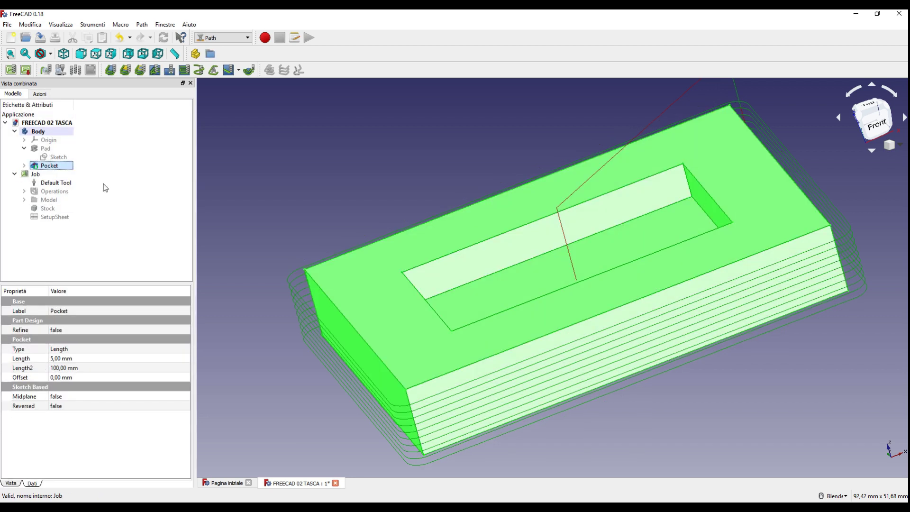
{"action": "left_click", "coordinate": [125, 221]}
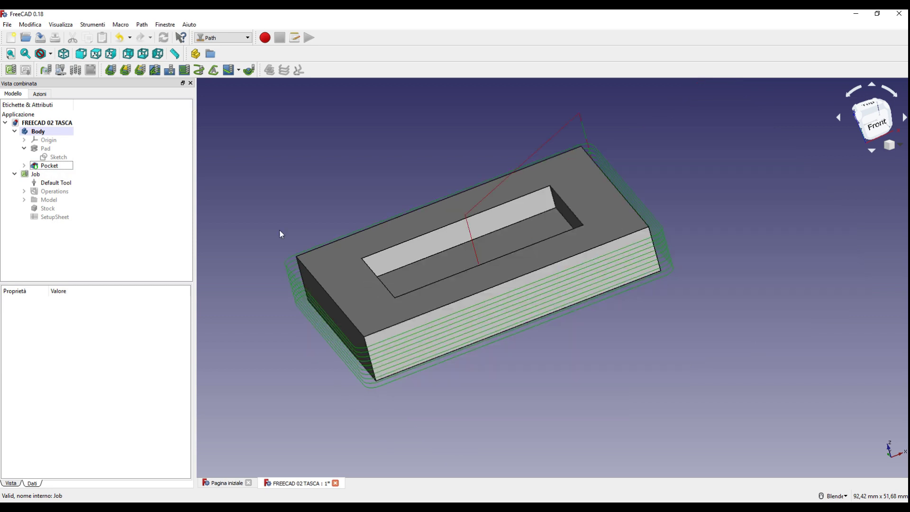
{"action": "mouse_move", "coordinate": [458, 379]}
{"action": "middle_mouse_down"}
{"action": "mouse_move", "coordinate": [497, 397]}
{"action": "mouse_move", "coordinate": [488, 391]}
{"action": "middle_mouse_up"}
{"action": "left_click", "coordinate": [418, 311]}
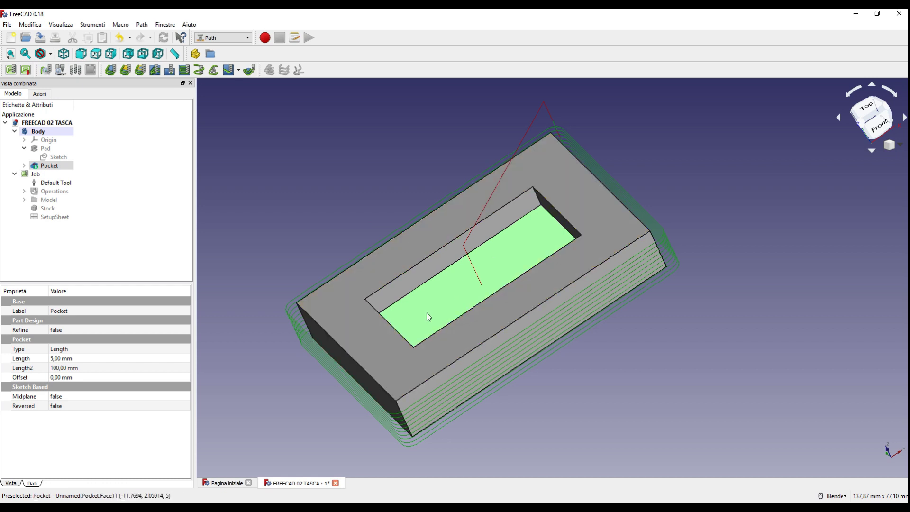
{"action": "middle_click_drag", "start_coordinate": [306, 255], "coordinate": [305, 227]}
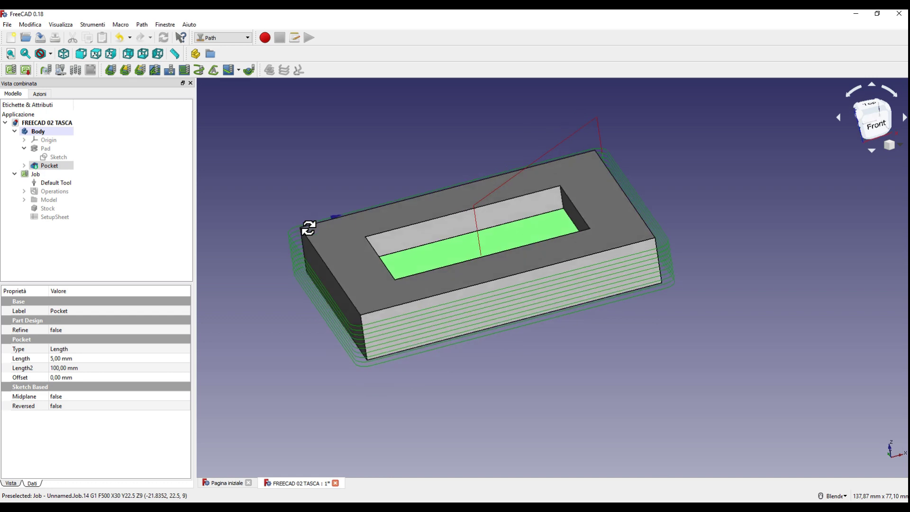
{"action": "scroll", "coordinate": [317, 189], "scroll_direction": "up", "scroll_amount": 2}
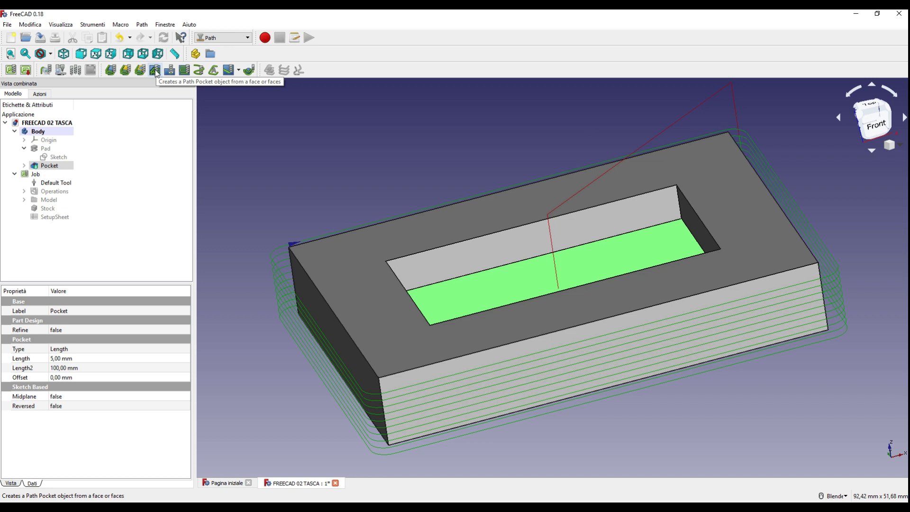
{"action": "left_click", "coordinate": [157, 73]}
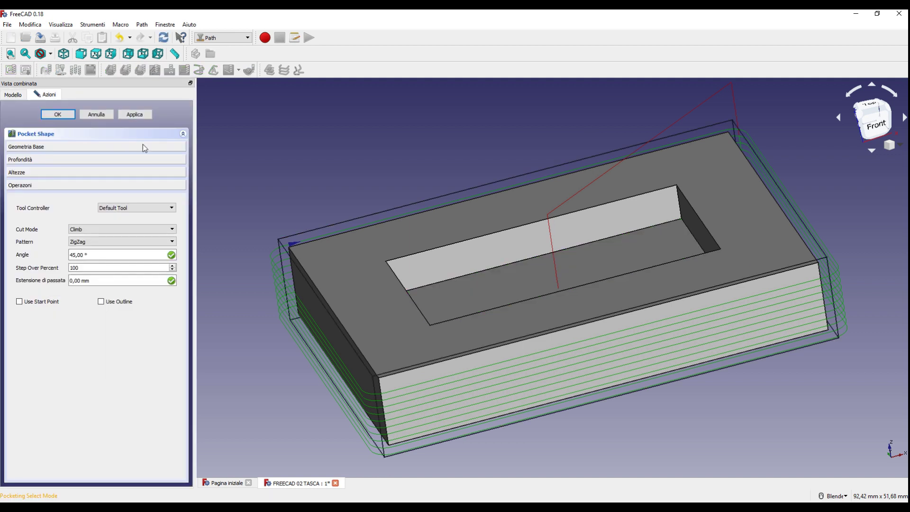
Verify Model-Body.Face11 as the Pocket Shape's base geometry and show its depth settings.
{"action": "left_click", "coordinate": [96, 146]}
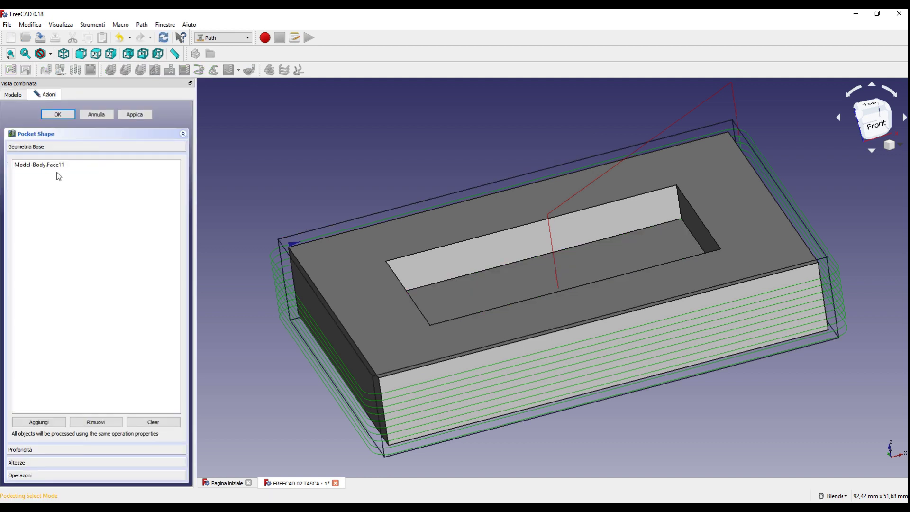
{"action": "left_click", "coordinate": [50, 166]}
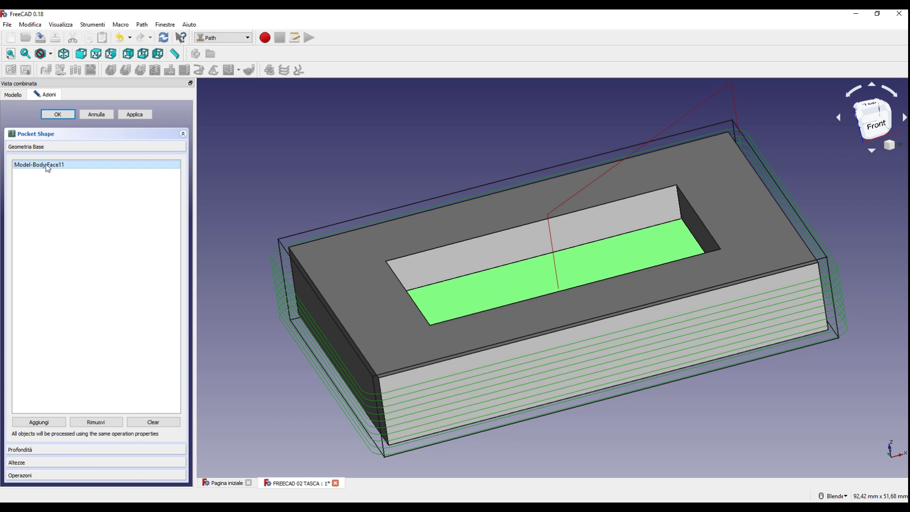
{"action": "left_click", "coordinate": [39, 148]}
{"action": "left_click", "coordinate": [81, 449]}
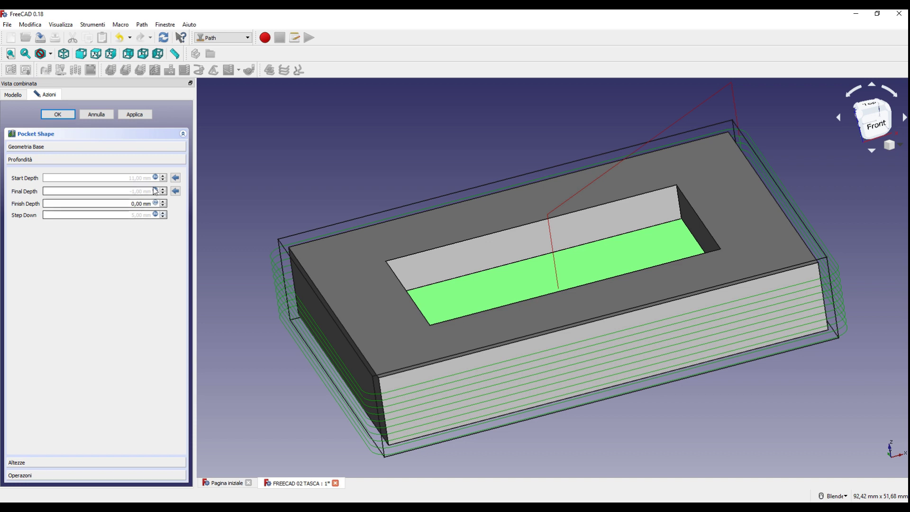
Set pocket Start Depth to OpStartDepth-1 (10 mm), Final Depth 5 mm, Step Down 1 mm.
{"action": "left_click", "coordinate": [155, 191]}
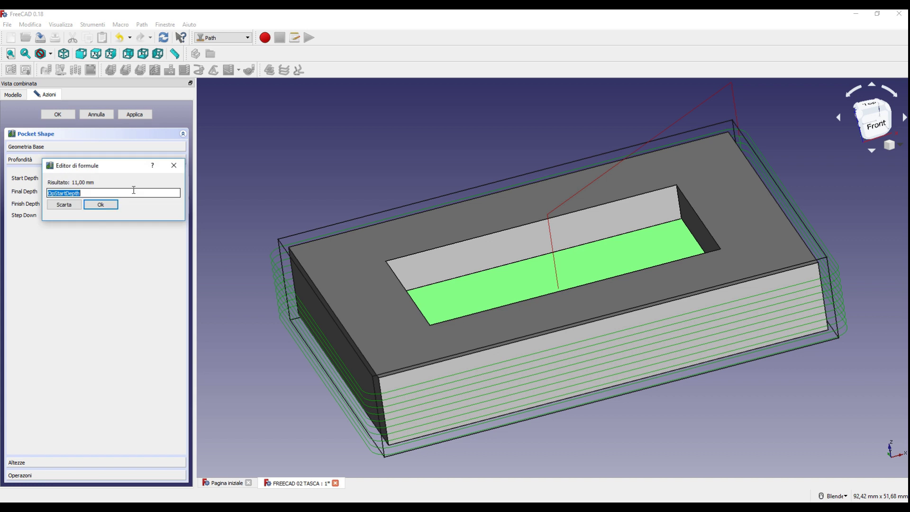
{"action": "type", "text": "-1"}
{"action": "left_click", "coordinate": [100, 205]}
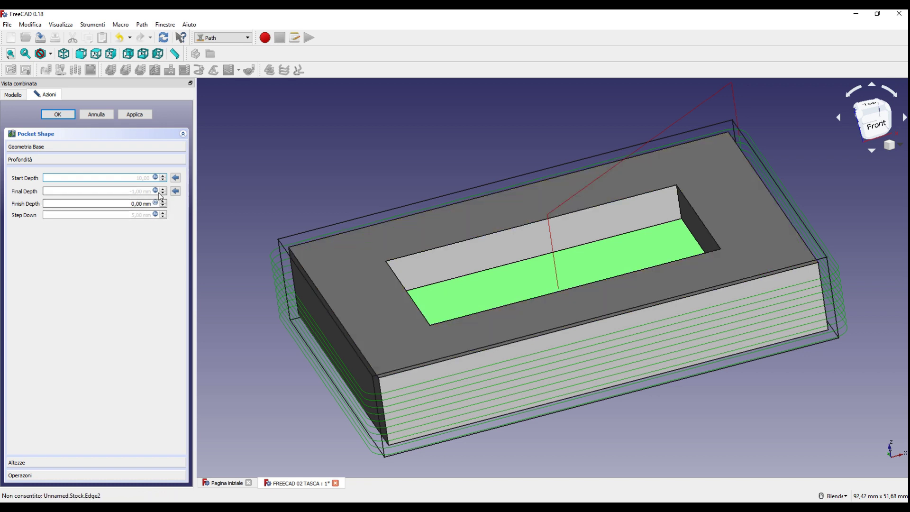
{"action": "left_click", "coordinate": [156, 190]}
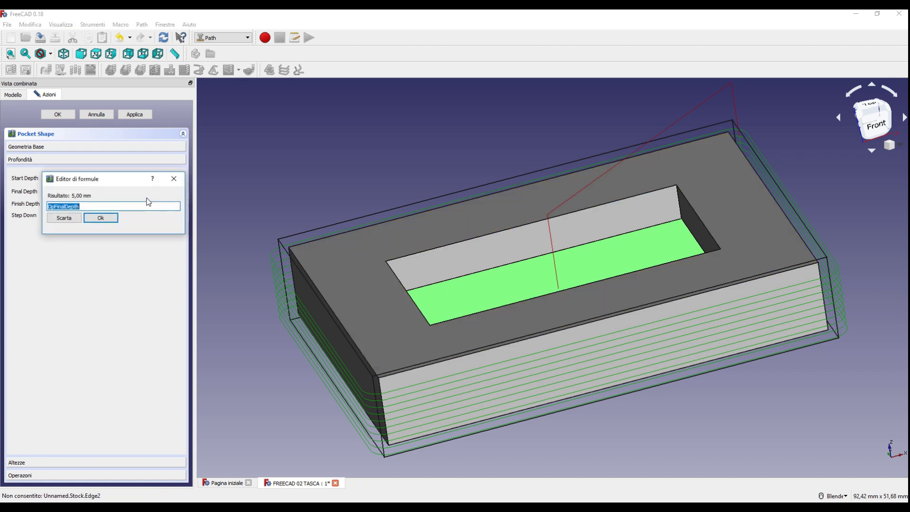
{"action": "type", "text": "5"}
{"action": "left_click", "coordinate": [109, 220]}
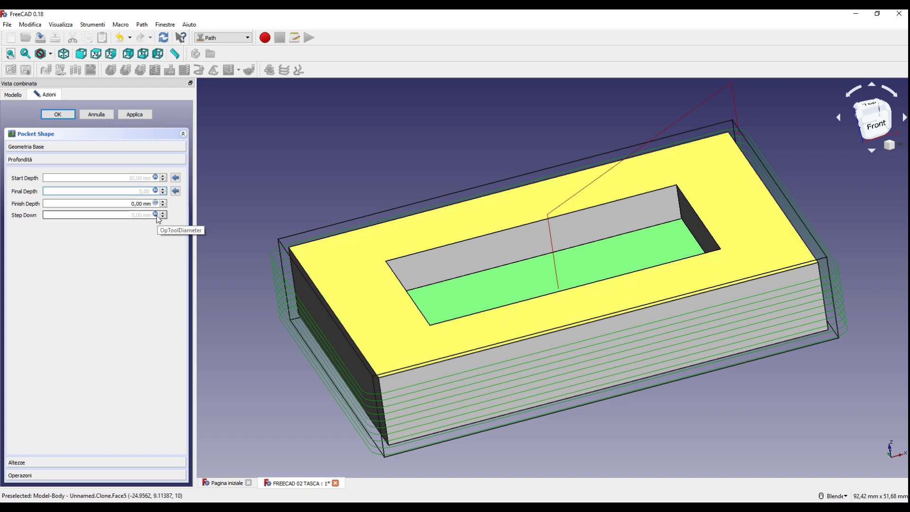
{"action": "left_click", "coordinate": [156, 214]}
{"action": "type", "text": "1"}
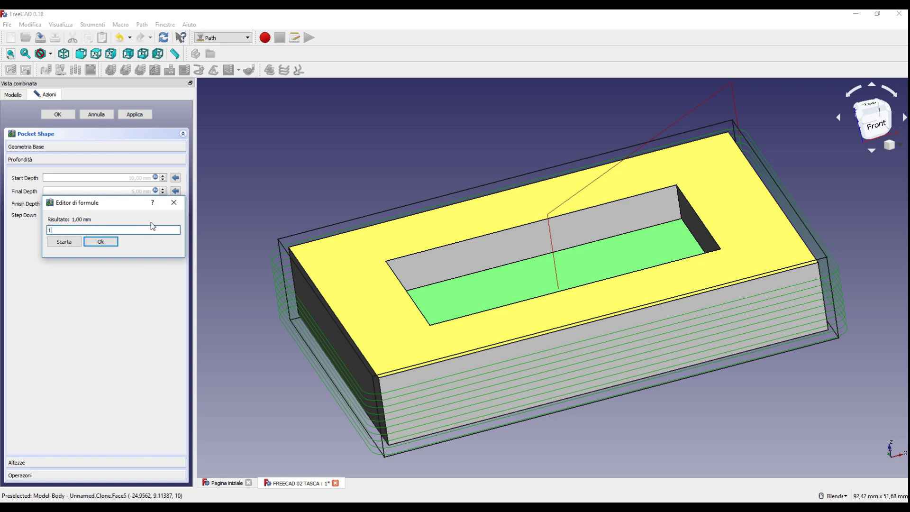
{"action": "left_click", "coordinate": [100, 241]}
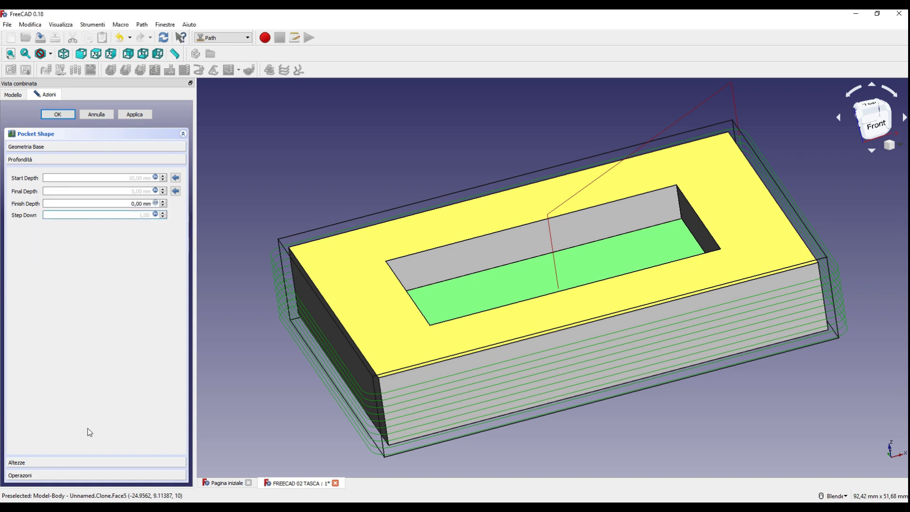
{"action": "left_click", "coordinate": [91, 461]}
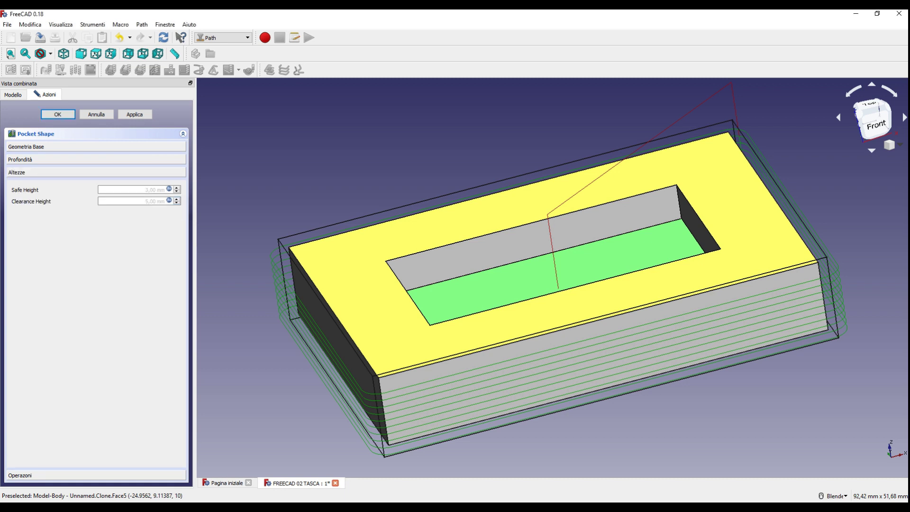
Change the pocket's step-over from 100 to 50 percent.
{"action": "left_click", "coordinate": [78, 476]}
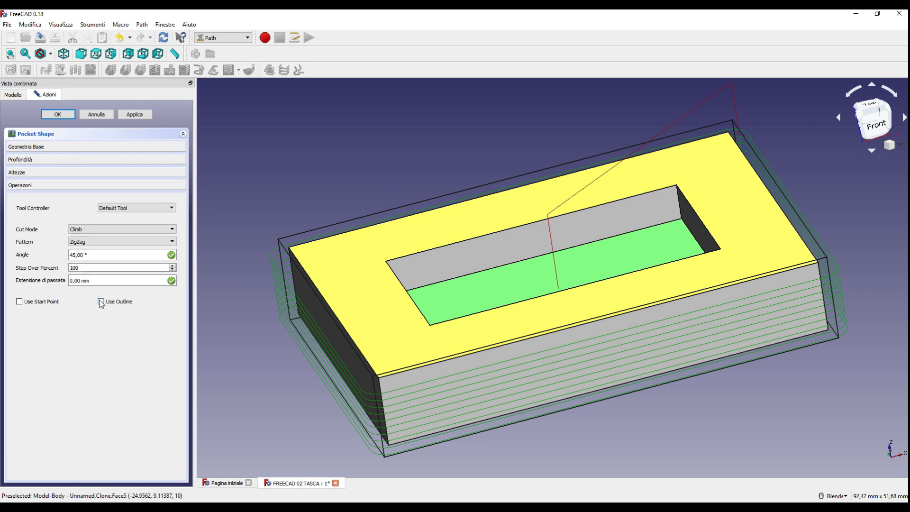
{"action": "left_click_drag", "start_coordinate": [81, 268], "coordinate": [42, 268]}
{"action": "type", "text": "50"}
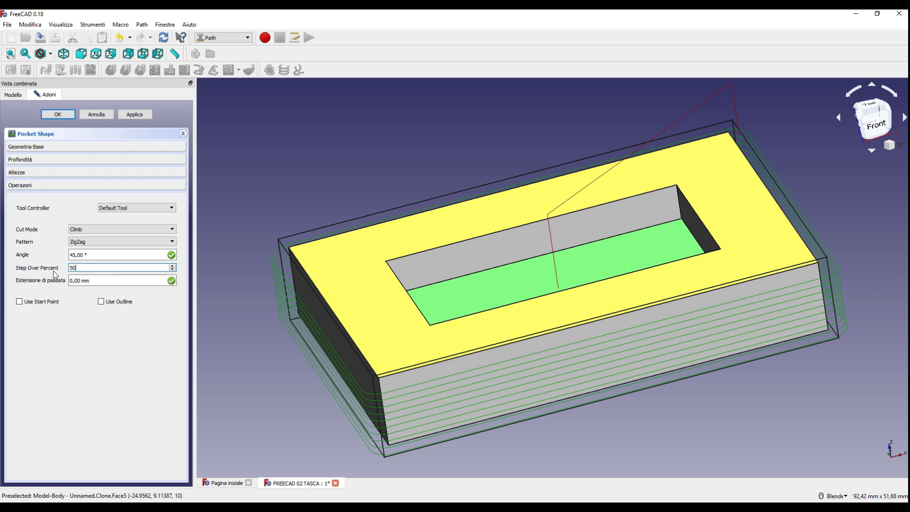
{"action": "left_click", "coordinate": [108, 280]}
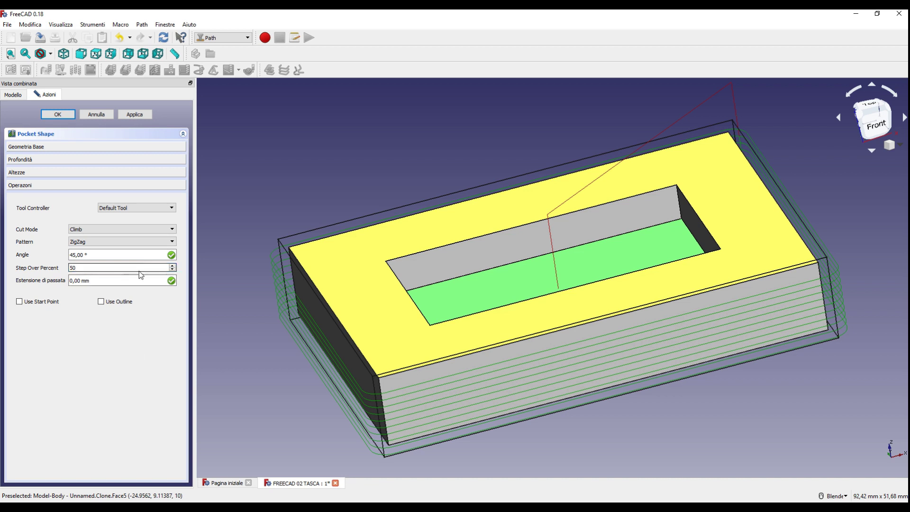
{"action": "left_click", "coordinate": [83, 267]}
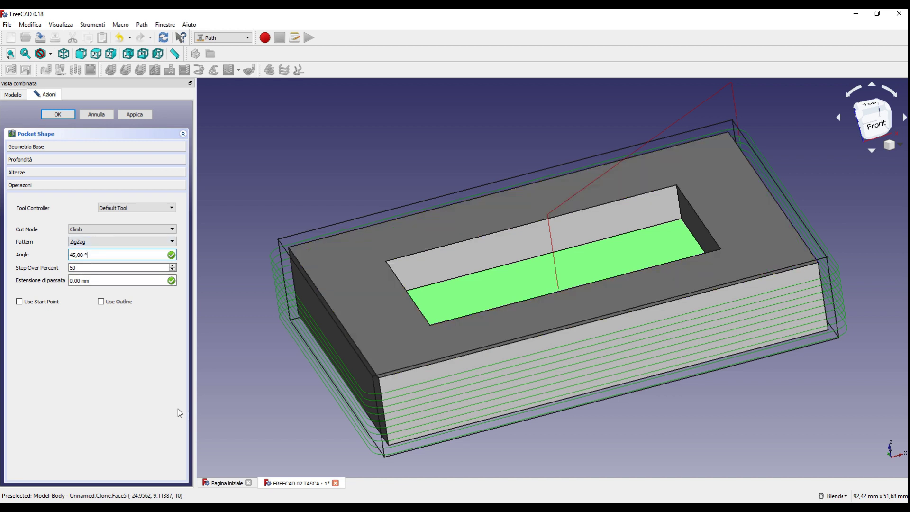
Set the pocket pattern to Offset, apply it, inspect the toolpaths and accept.
{"action": "left_click", "coordinate": [100, 246]}
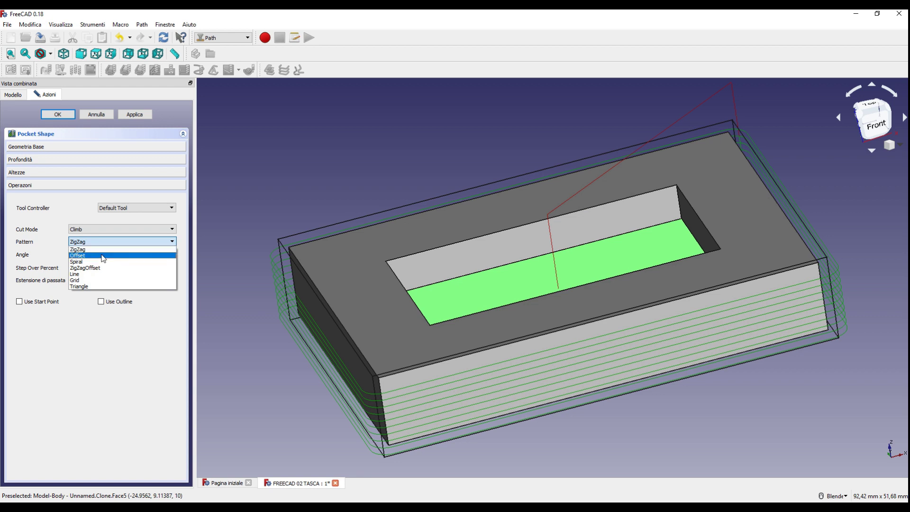
{"action": "left_click", "coordinate": [103, 257]}
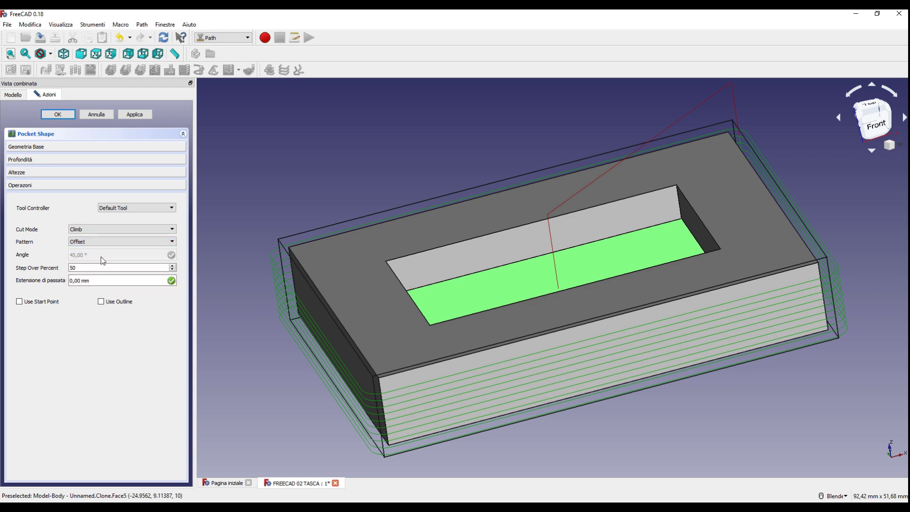
{"action": "left_click", "coordinate": [137, 115]}
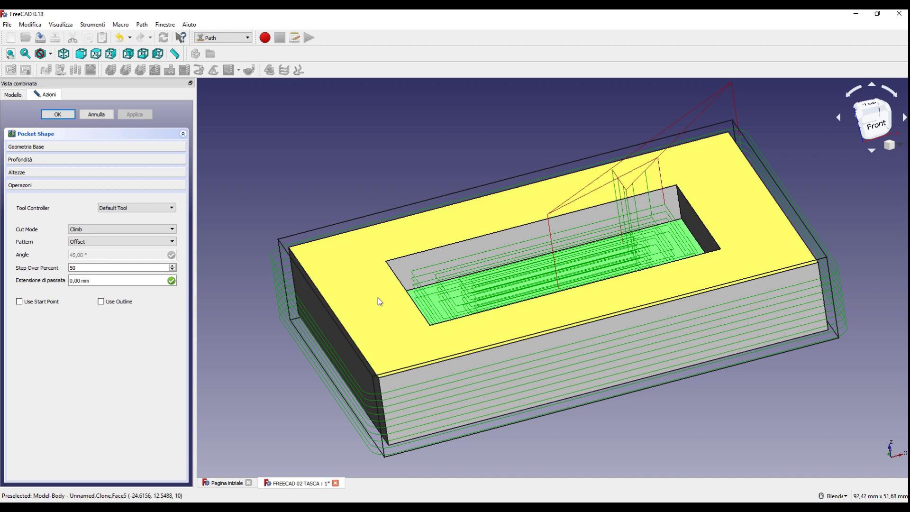
{"action": "mouse_move", "coordinate": [382, 306]}
{"action": "middle_mouse_down"}
{"action": "mouse_move", "coordinate": [407, 340]}
{"action": "mouse_move", "coordinate": [397, 327]}
{"action": "middle_mouse_up"}
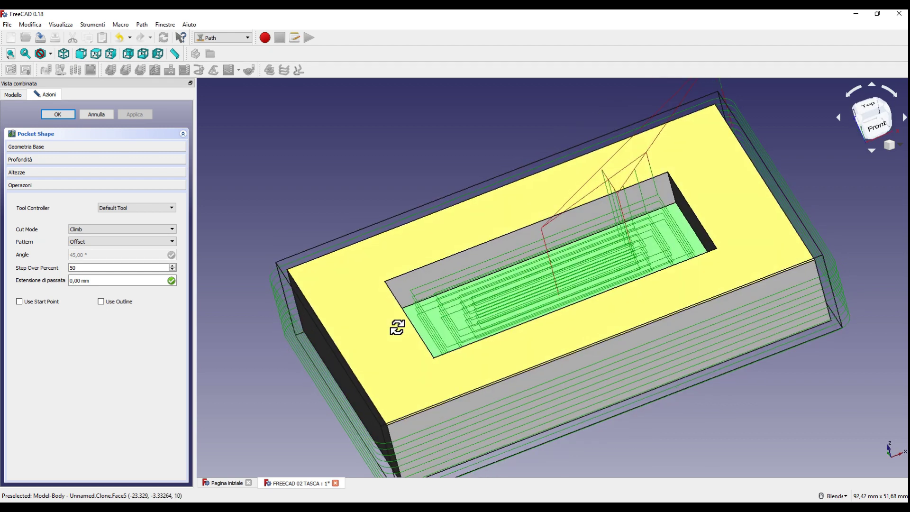
{"action": "key", "text": "Return"}
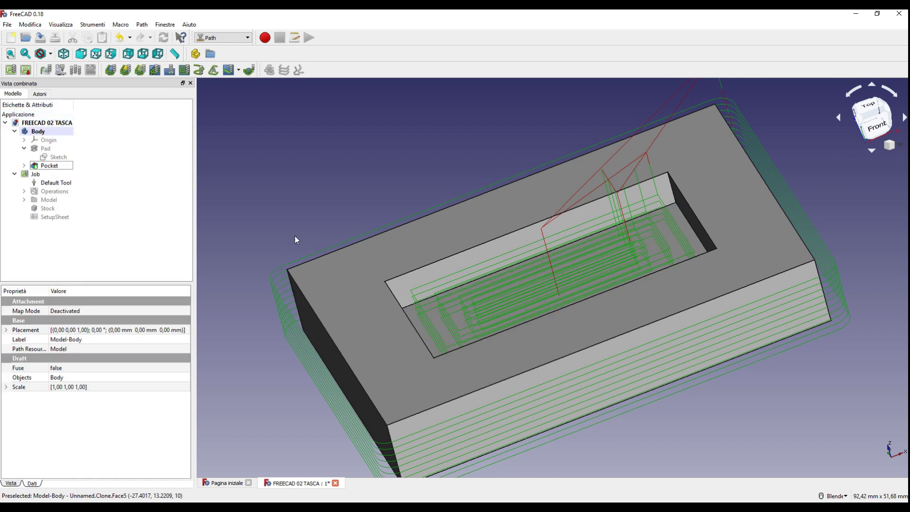
Run the Path Simulator on the Job and watch the Contour and Pocket_Shape cuts from above.
{"action": "left_click", "coordinate": [61, 70]}
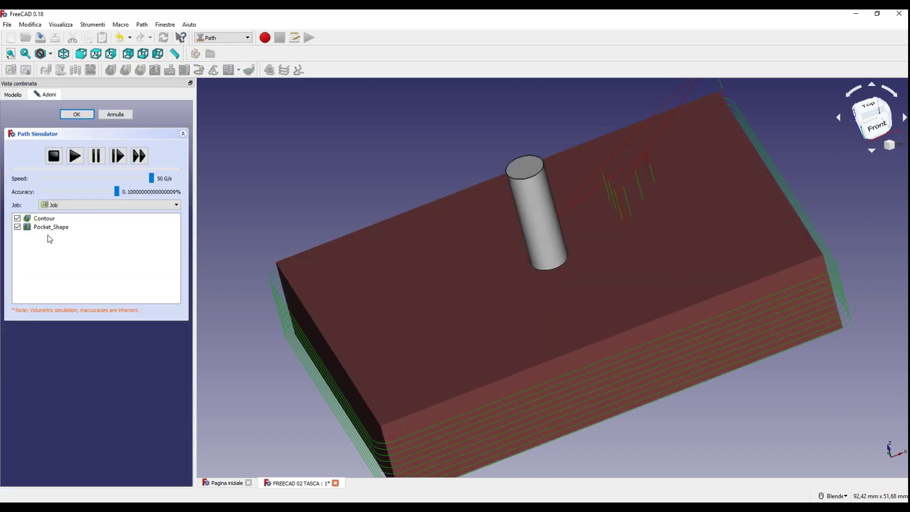
{"action": "left_click", "coordinate": [45, 220]}
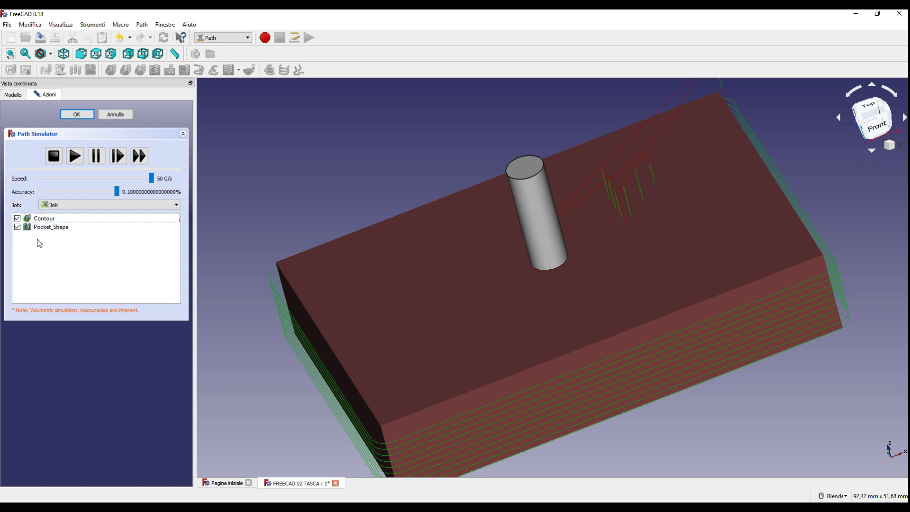
{"action": "left_click", "coordinate": [74, 156]}
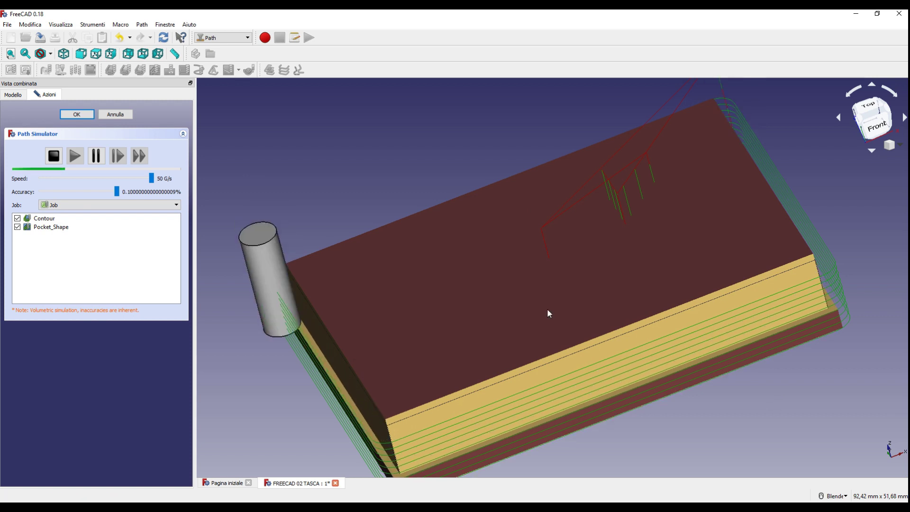
{"action": "scroll", "coordinate": [547, 308], "scroll_direction": "down", "scroll_amount": 2}
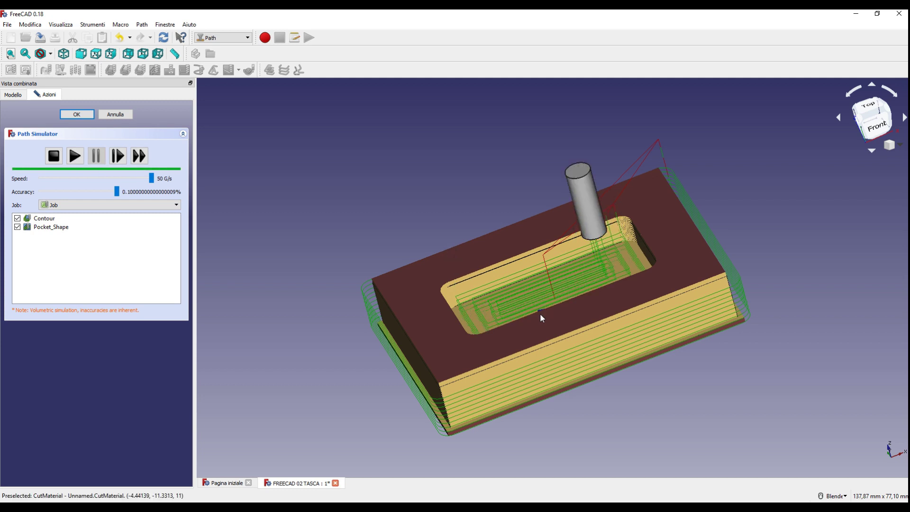
{"action": "scroll", "coordinate": [501, 283], "scroll_direction": "up", "scroll_amount": 2}
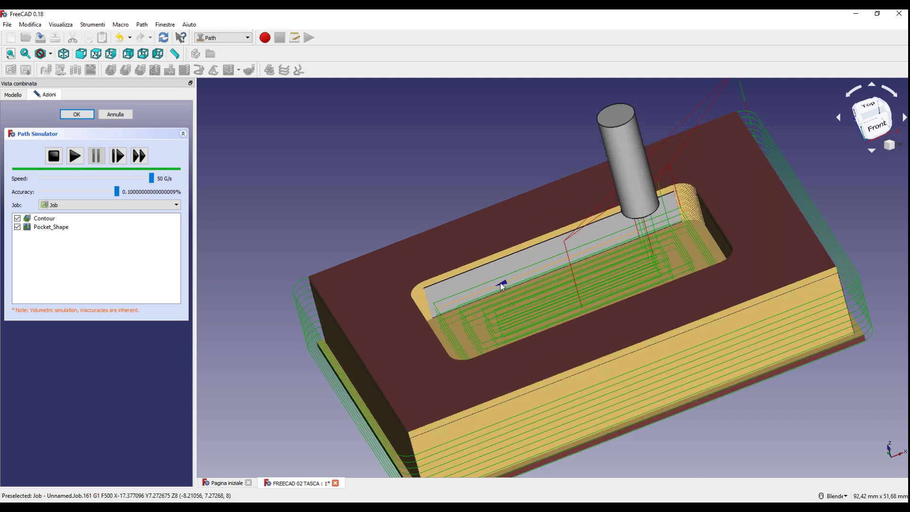
{"action": "scroll", "coordinate": [557, 283], "scroll_direction": "down", "scroll_amount": 2}
{"action": "mouse_move", "coordinate": [626, 406]}
{"action": "middle_mouse_down"}
{"action": "mouse_move", "coordinate": [653, 442]}
{"action": "mouse_move", "coordinate": [633, 386]}
{"action": "mouse_move", "coordinate": [595, 391]}
{"action": "mouse_move", "coordinate": [599, 412]}
{"action": "mouse_move", "coordinate": [635, 421]}
{"action": "middle_mouse_up"}
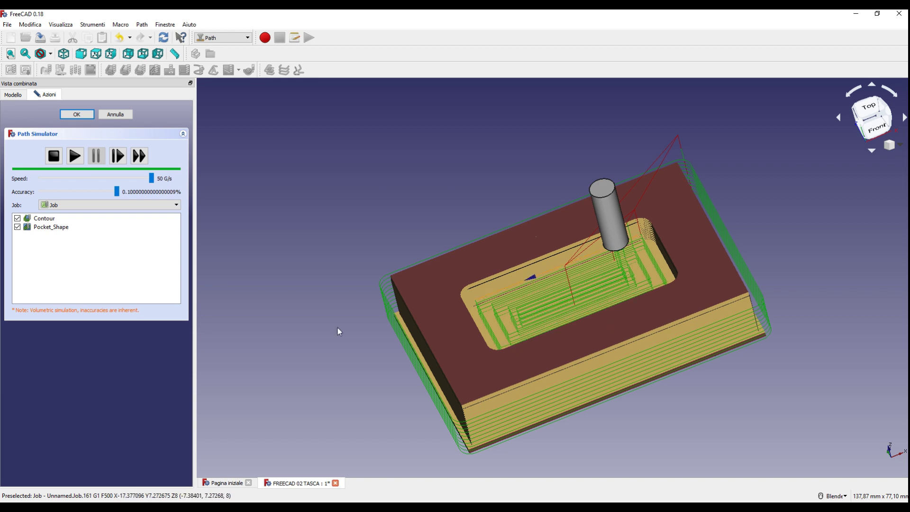
{"action": "left_click", "coordinate": [50, 228]}
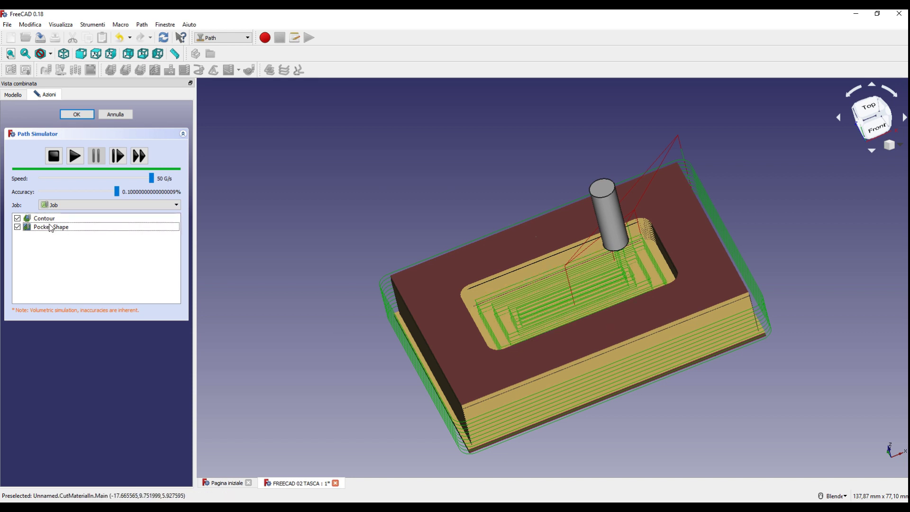
Close the simulator and move Contour below Pocket_Shape in the Job's operation order.
{"action": "left_click", "coordinate": [77, 115]}
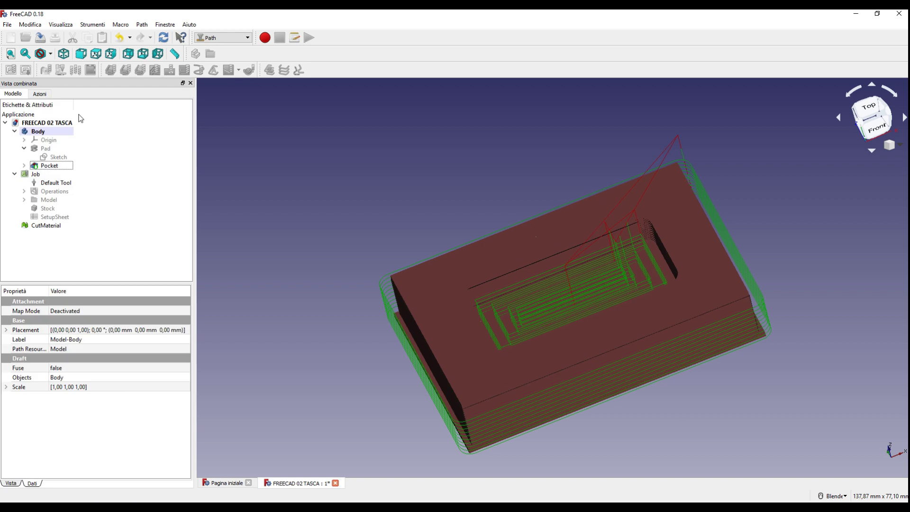
{"action": "left_click", "coordinate": [23, 191]}
{"action": "left_click", "coordinate": [65, 202]}
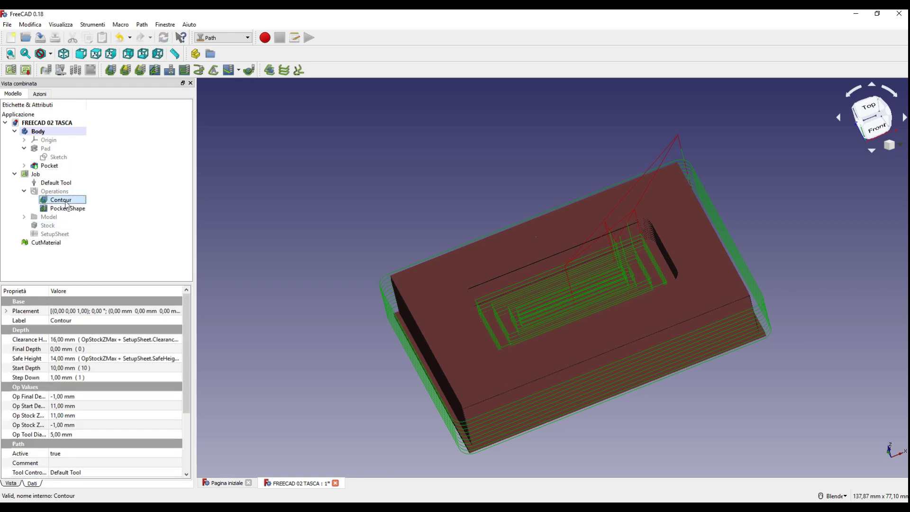
{"action": "left_click", "coordinate": [62, 209]}
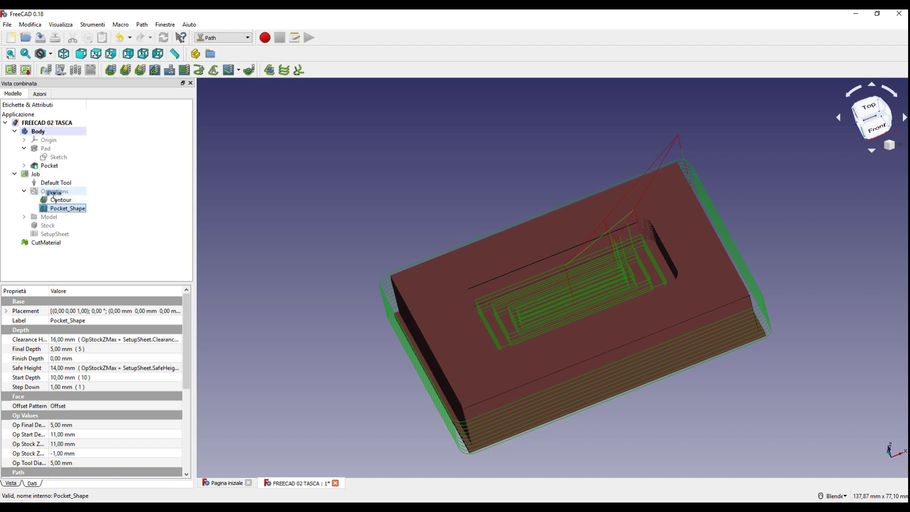
{"action": "left_click_drag", "start_coordinate": [61, 200], "coordinate": [49, 213]}
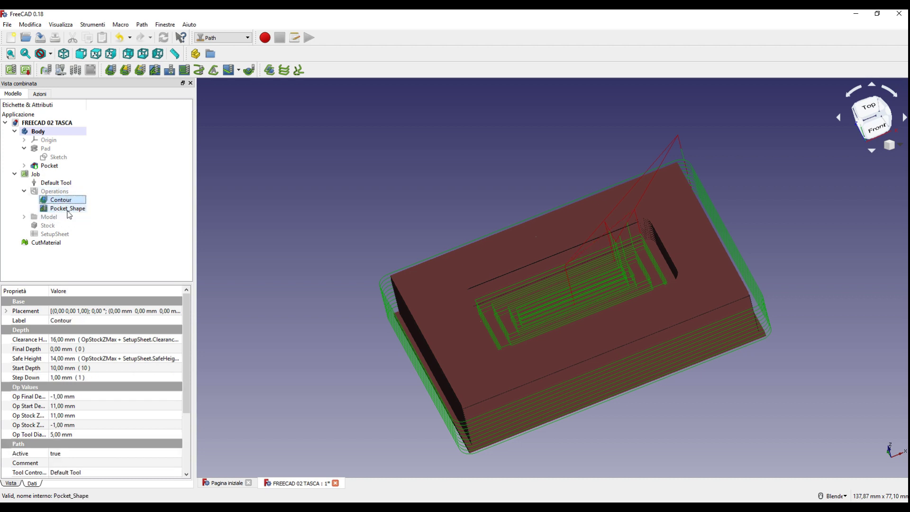
{"action": "double_click", "coordinate": [56, 195]}
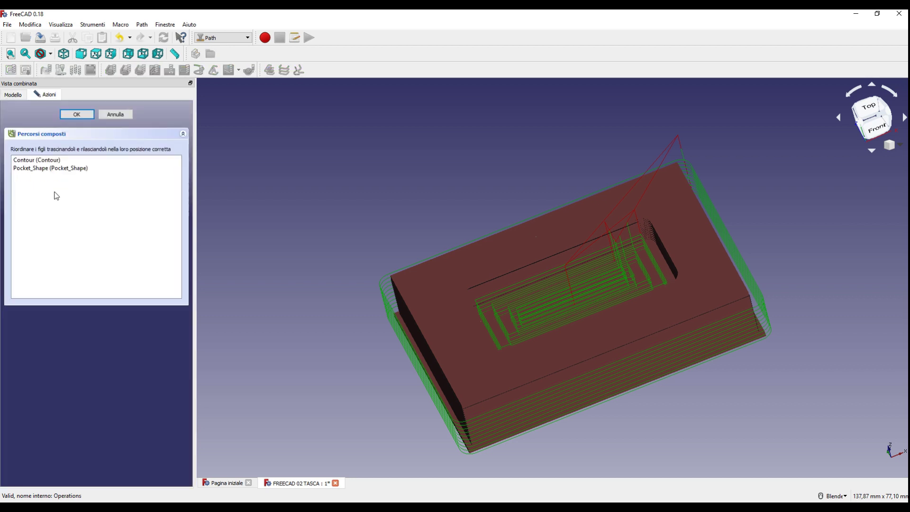
{"action": "left_click_drag", "start_coordinate": [36, 160], "coordinate": [29, 177]}
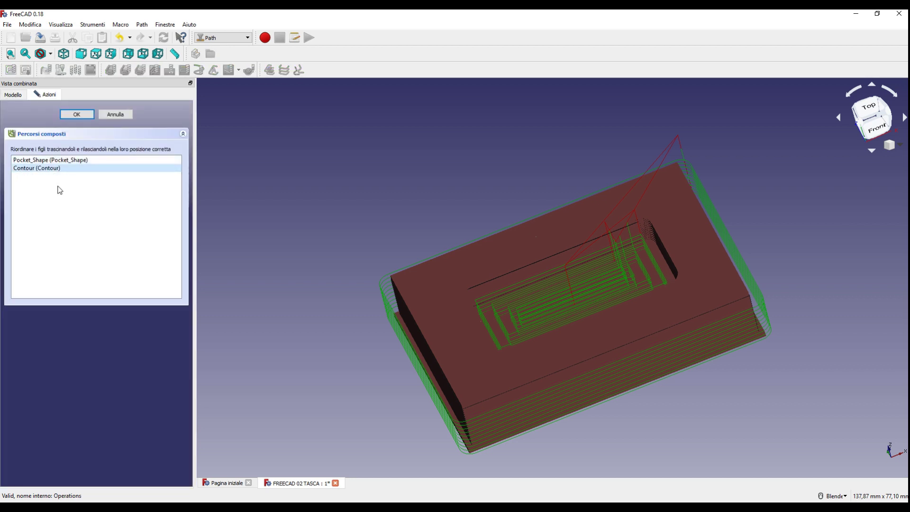
{"action": "left_click", "coordinate": [76, 114]}
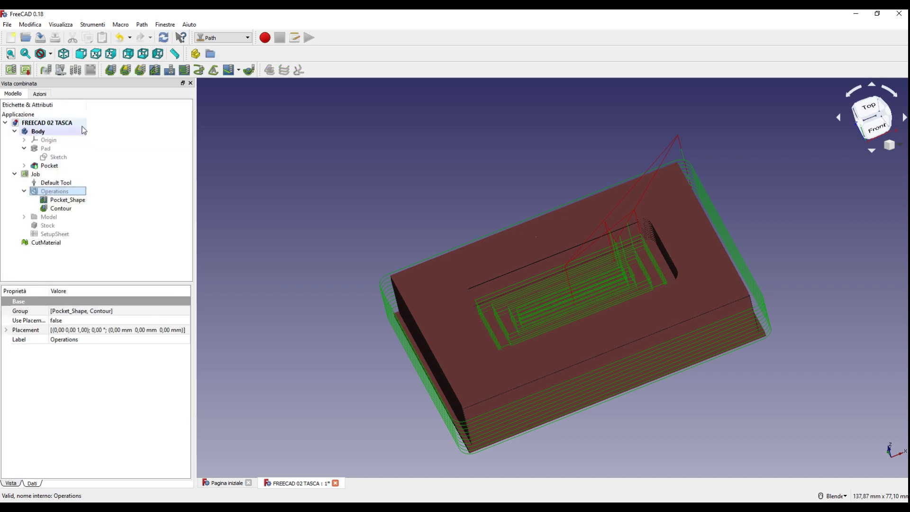
{"action": "left_click", "coordinate": [61, 70]}
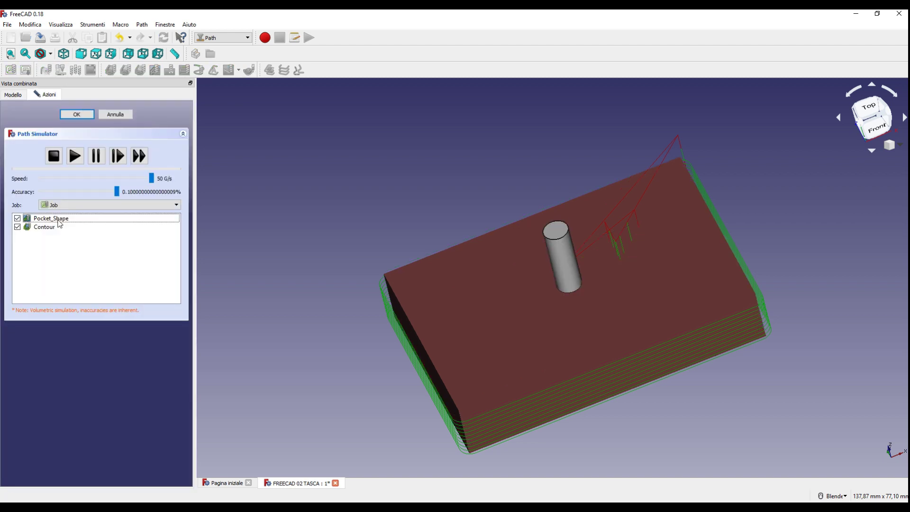
Play the simulation of the reordered Job and zoom in on the stock.
{"action": "left_click", "coordinate": [75, 153]}
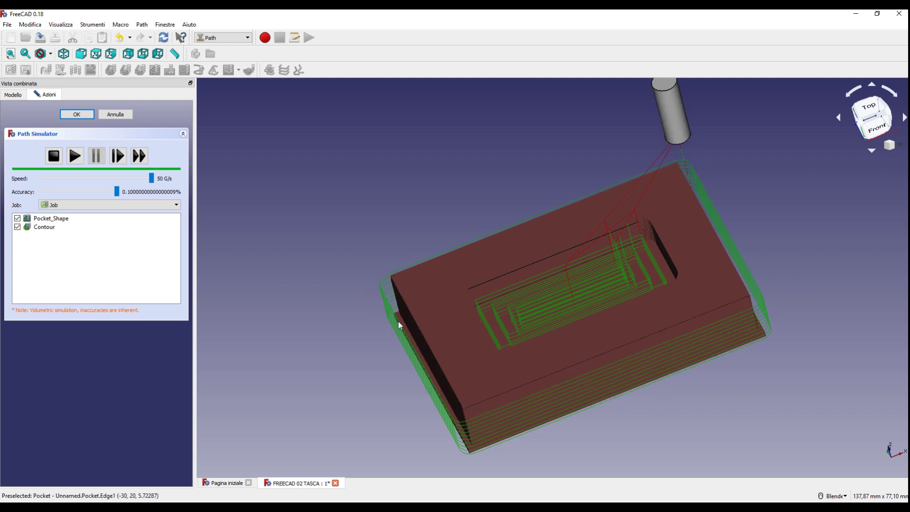
{"action": "scroll", "coordinate": [384, 285], "scroll_direction": "up", "scroll_amount": 5}
{"action": "scroll", "coordinate": [393, 260], "scroll_direction": "up", "scroll_amount": 3}
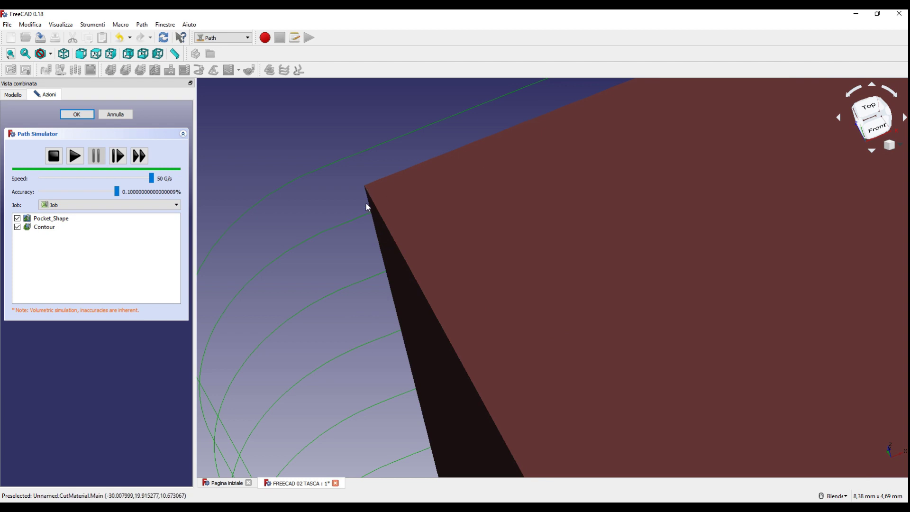
{"action": "scroll", "coordinate": [346, 201], "scroll_direction": "down", "scroll_amount": 2}
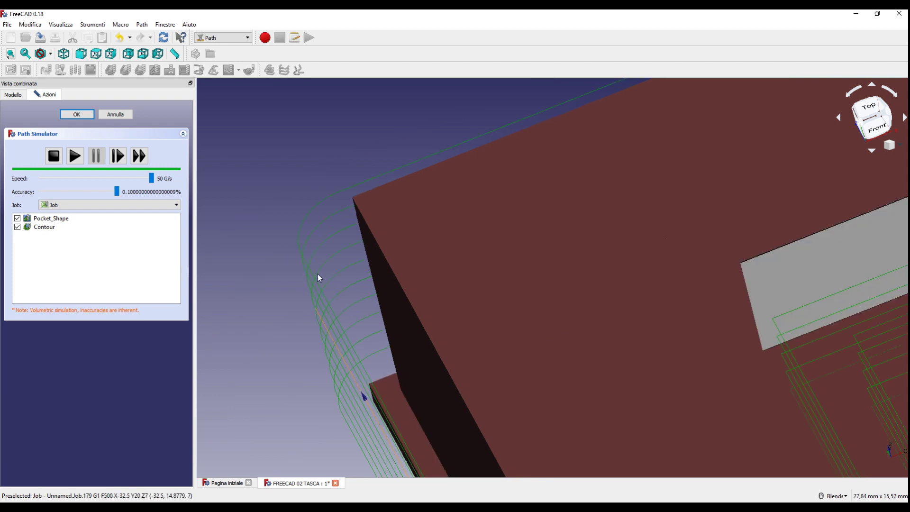
{"action": "scroll", "coordinate": [262, 214], "scroll_direction": "down", "scroll_amount": 6}
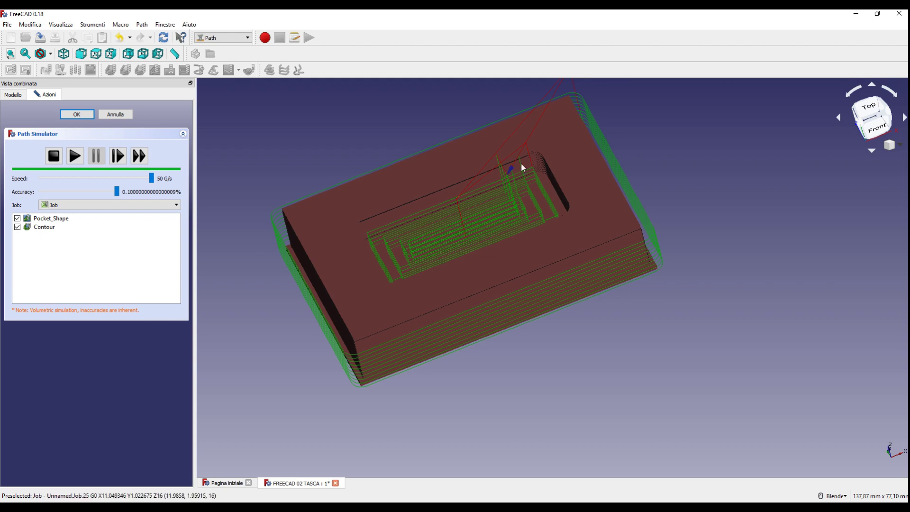
{"action": "scroll", "coordinate": [545, 146], "scroll_direction": "up", "scroll_amount": 5}
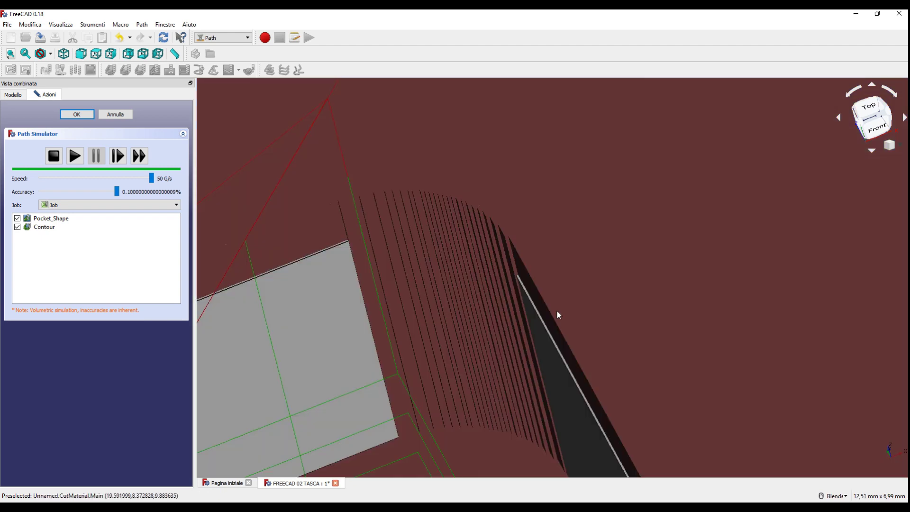
{"action": "scroll", "coordinate": [644, 180], "scroll_direction": "down", "scroll_amount": 4}
Zoom and orbit to inspect the machined pocket from above.
{"action": "scroll", "coordinate": [572, 220], "scroll_direction": "up", "scroll_amount": 3}
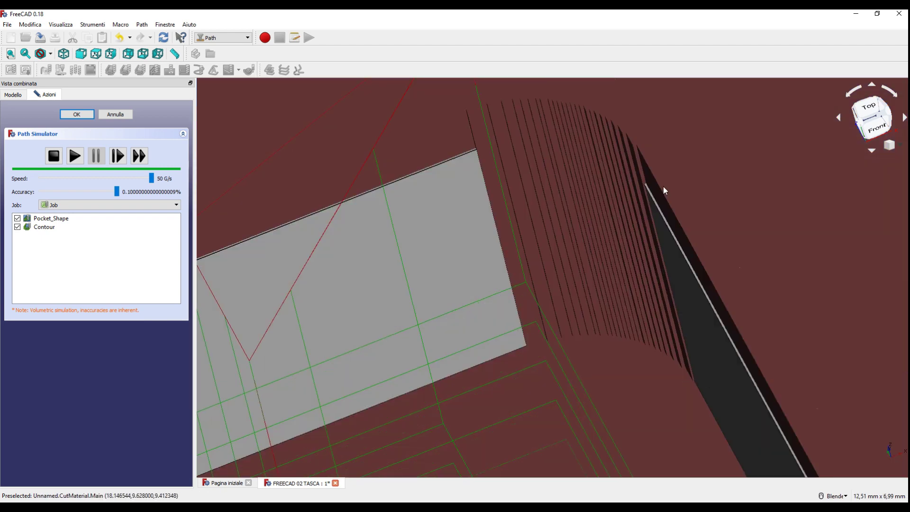
{"action": "scroll", "coordinate": [545, 203], "scroll_direction": "down", "scroll_amount": 3}
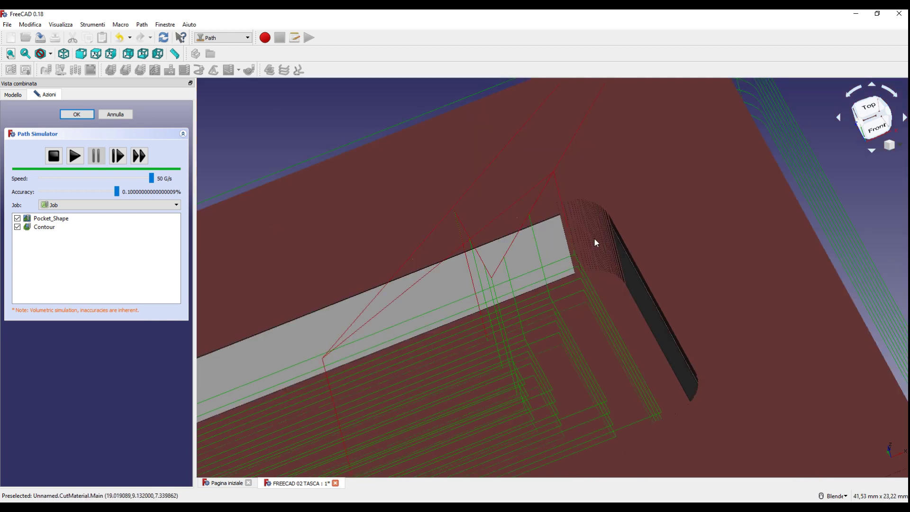
{"action": "scroll", "coordinate": [558, 211], "scroll_direction": "up", "scroll_amount": 3}
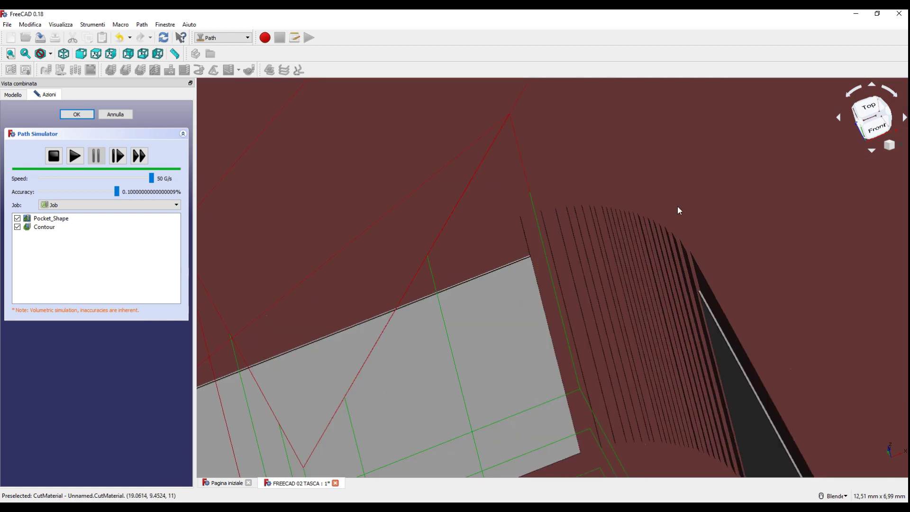
{"action": "scroll", "coordinate": [696, 256], "scroll_direction": "down", "scroll_amount": 4}
{"action": "scroll", "coordinate": [616, 214], "scroll_direction": "down", "scroll_amount": 4}
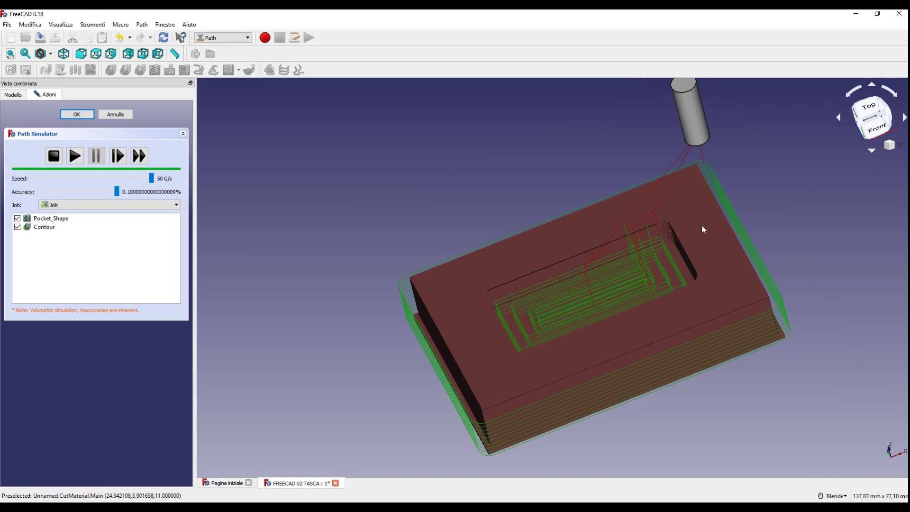
{"action": "scroll", "coordinate": [481, 302], "scroll_direction": "up", "scroll_amount": 5}
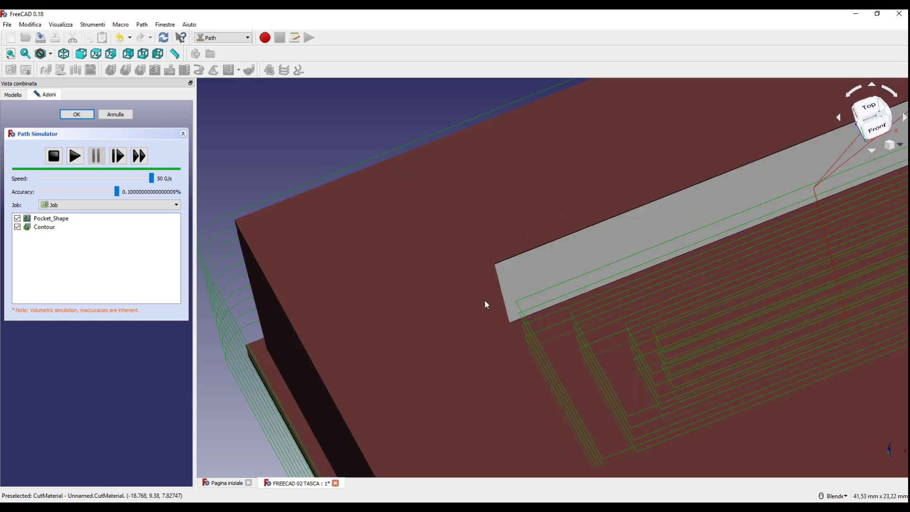
{"action": "scroll", "coordinate": [449, 280], "scroll_direction": "down", "scroll_amount": 2}
{"action": "middle_click_drag", "start_coordinate": [448, 280], "coordinate": [587, 372]}
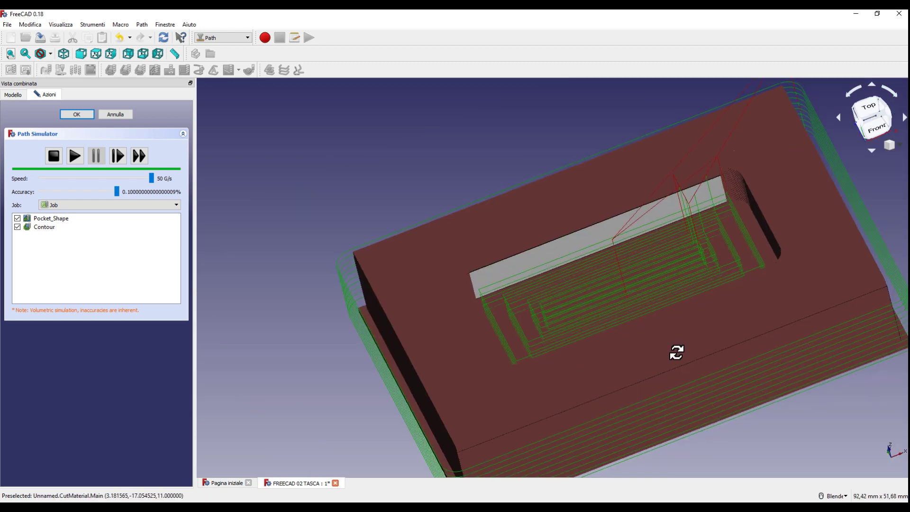
{"action": "middle_click_drag", "start_coordinate": [588, 372], "coordinate": [583, 398]}
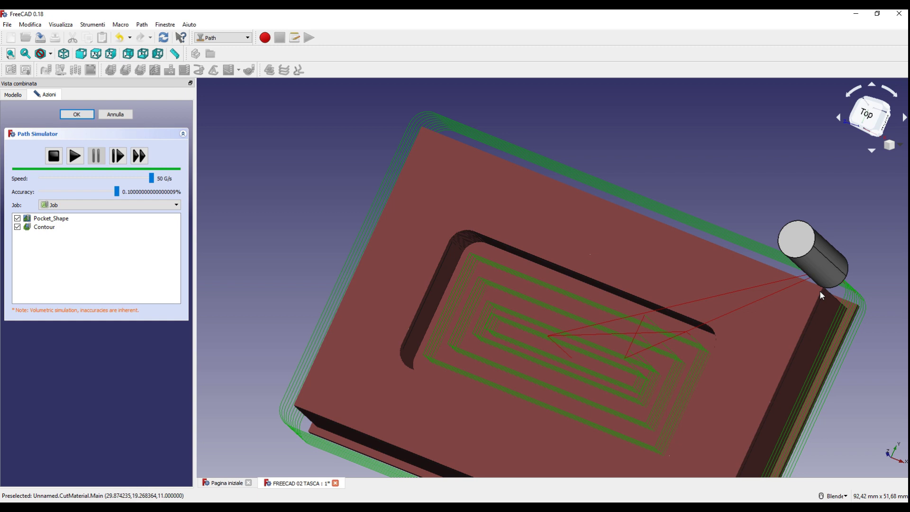
{"action": "scroll", "coordinate": [416, 117], "scroll_direction": "up", "scroll_amount": 4}
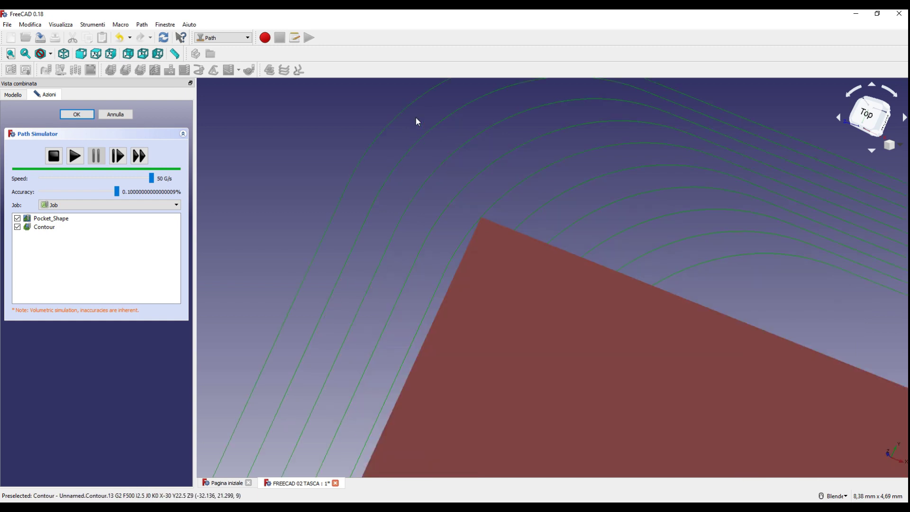
{"action": "scroll", "coordinate": [511, 299], "scroll_direction": "down", "scroll_amount": 2}
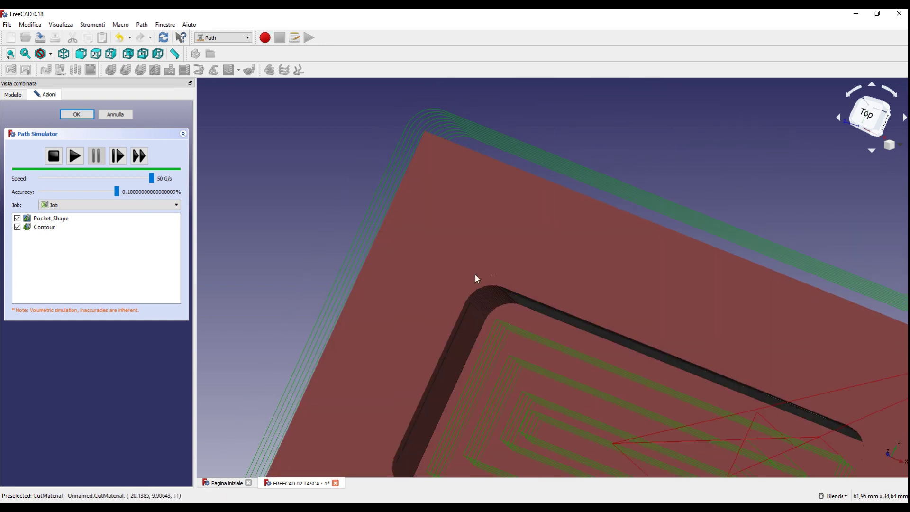
{"action": "scroll", "coordinate": [481, 284], "scroll_direction": "down", "scroll_amount": 3}
{"action": "scroll", "coordinate": [492, 304], "scroll_direction": "up", "scroll_amount": 2}
{"action": "scroll", "coordinate": [462, 266], "scroll_direction": "down", "scroll_amount": 3}
{"action": "scroll", "coordinate": [458, 262], "scroll_direction": "down", "scroll_amount": 2}
{"action": "scroll", "coordinate": [478, 307], "scroll_direction": "up", "scroll_amount": 3}
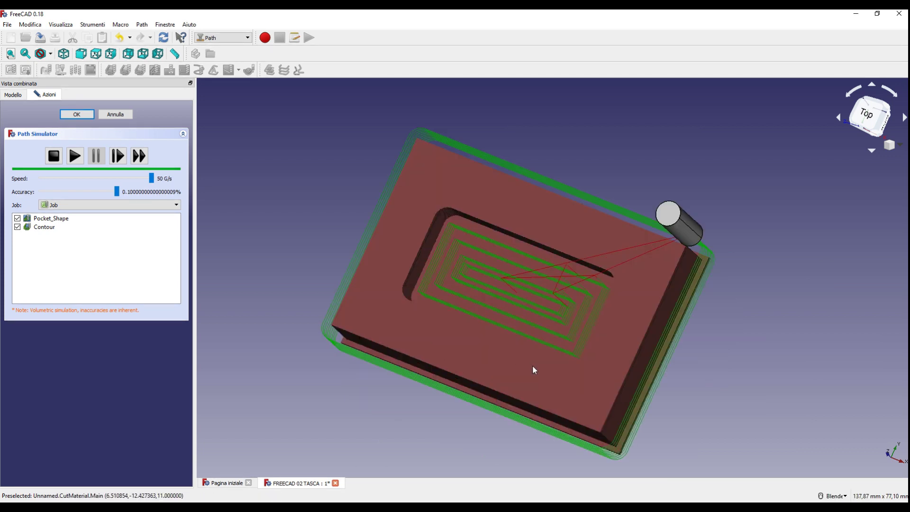
{"action": "mouse_move", "coordinate": [429, 331]}
{"action": "middle_mouse_down"}
{"action": "mouse_move", "coordinate": [590, 358]}
{"action": "mouse_move", "coordinate": [611, 321]}
{"action": "mouse_move", "coordinate": [595, 348]}
{"action": "mouse_move", "coordinate": [654, 342]}
{"action": "middle_mouse_up"}
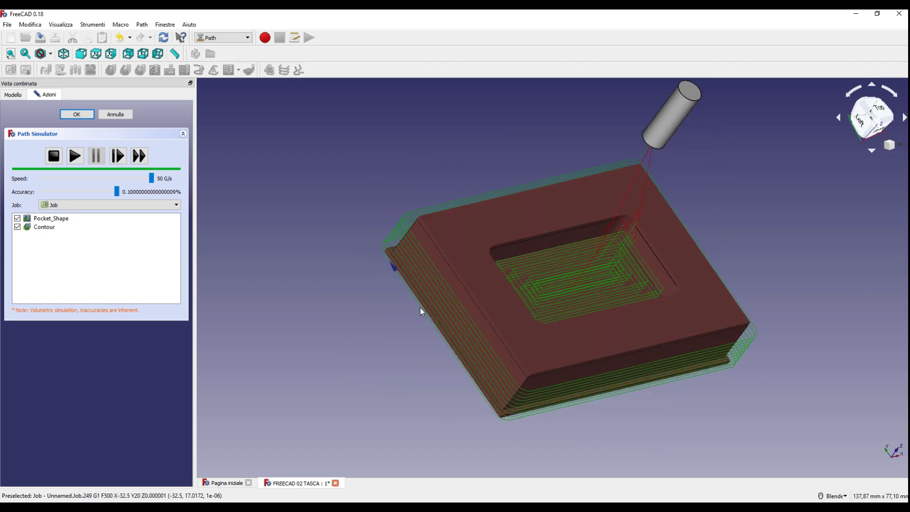
{"action": "mouse_move", "coordinate": [422, 229]}
{"action": "middle_mouse_down"}
{"action": "mouse_move", "coordinate": [374, 231]}
{"action": "mouse_move", "coordinate": [294, 207]}
{"action": "mouse_move", "coordinate": [295, 198]}
{"action": "middle_mouse_up"}
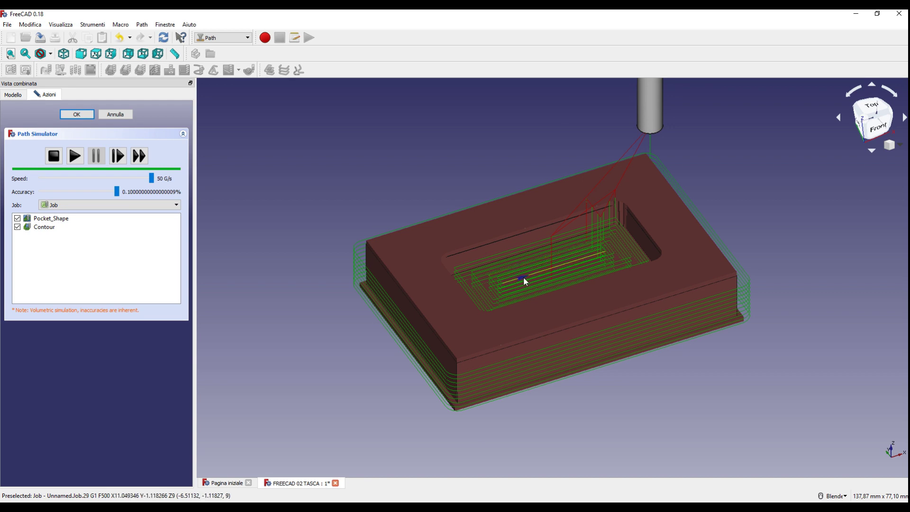
Show the Modello tree with a taller panel, then zoom and orbit the model slightly.
{"action": "left_click", "coordinate": [13, 94]}
{"action": "left_click_drag", "start_coordinate": [120, 284], "coordinate": [124, 340]}
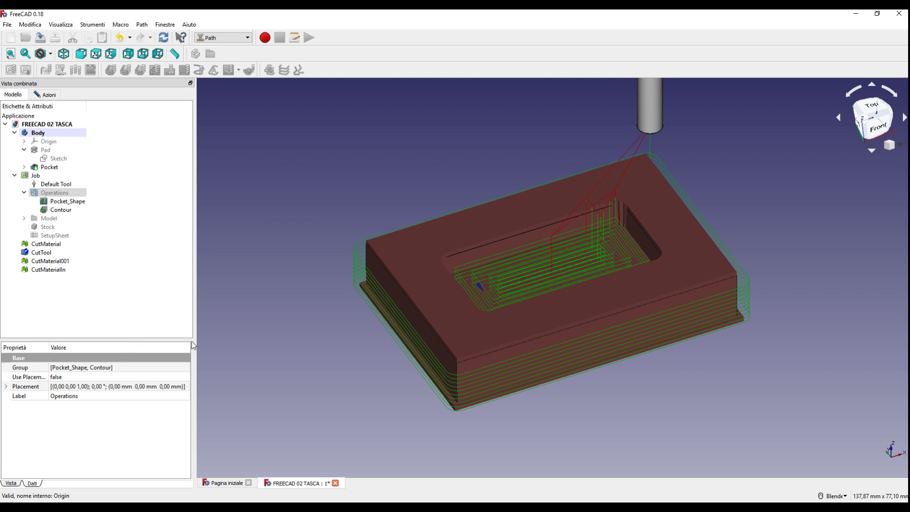
{"action": "scroll", "coordinate": [454, 275], "scroll_direction": "down", "scroll_amount": 2}
{"action": "scroll", "coordinate": [488, 239], "scroll_direction": "up", "scroll_amount": 2}
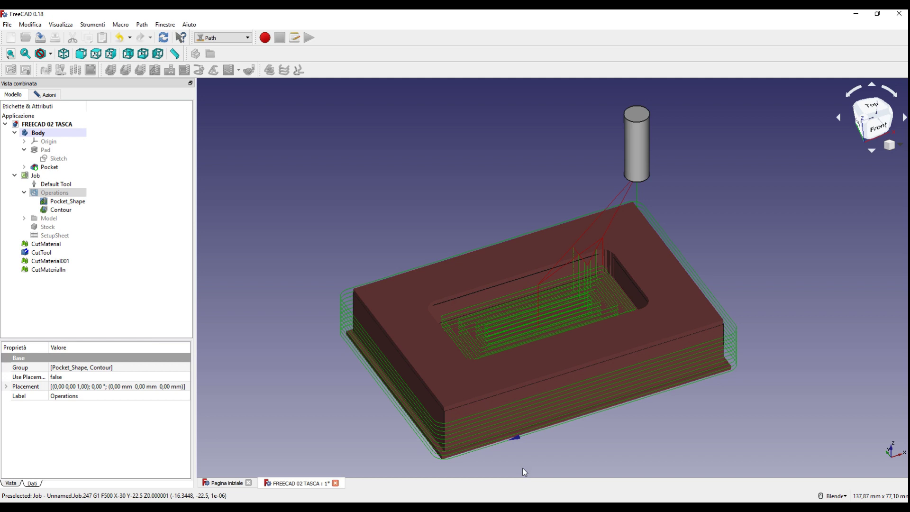
{"action": "middle_click_drag", "start_coordinate": [538, 366], "coordinate": [541, 362]}
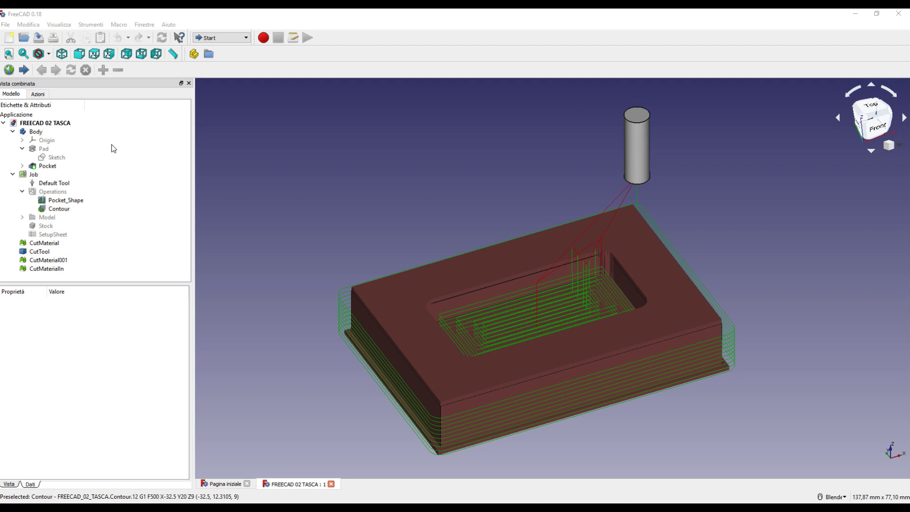
Select the Job and switch back to the Path workbench.
{"action": "left_click", "coordinate": [34, 175]}
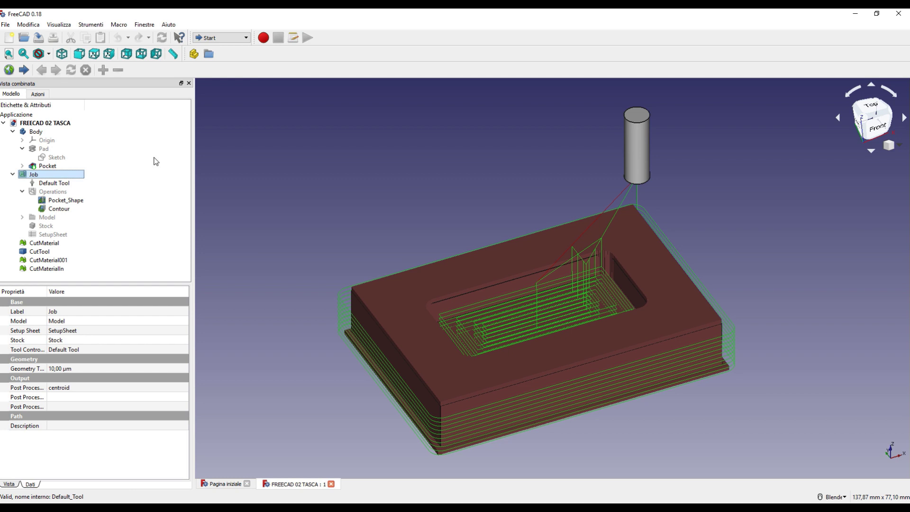
{"action": "left_click", "coordinate": [222, 38]}
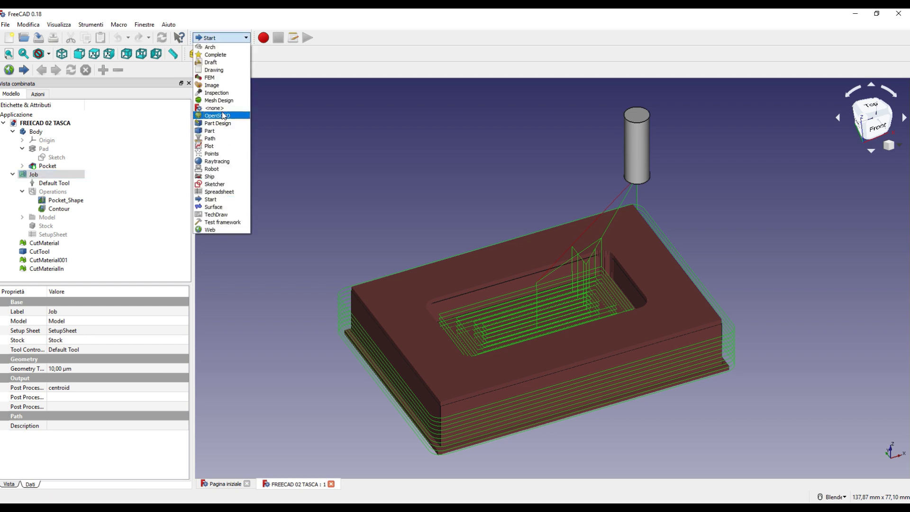
{"action": "left_click", "coordinate": [220, 138]}
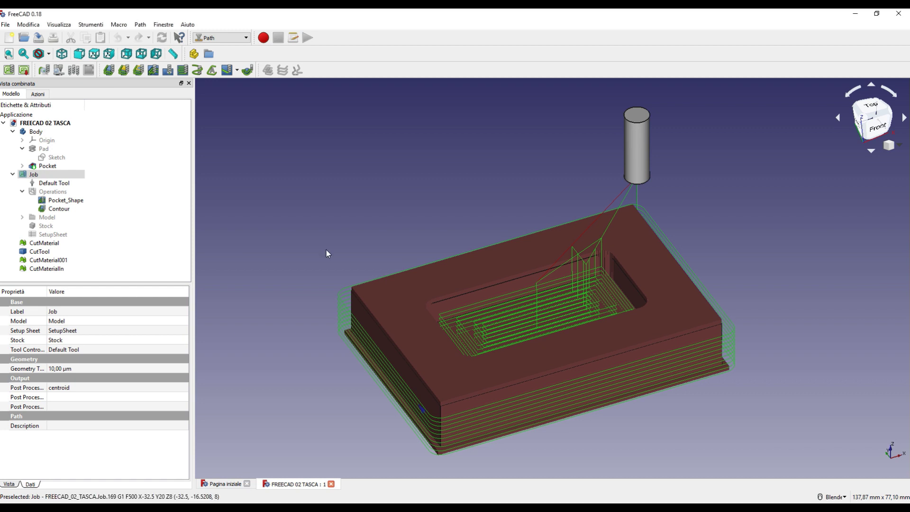
Post-process the Job to a G-code file, review and accept the code, then minimize FreeCAD.
{"action": "left_click", "coordinate": [24, 72]}
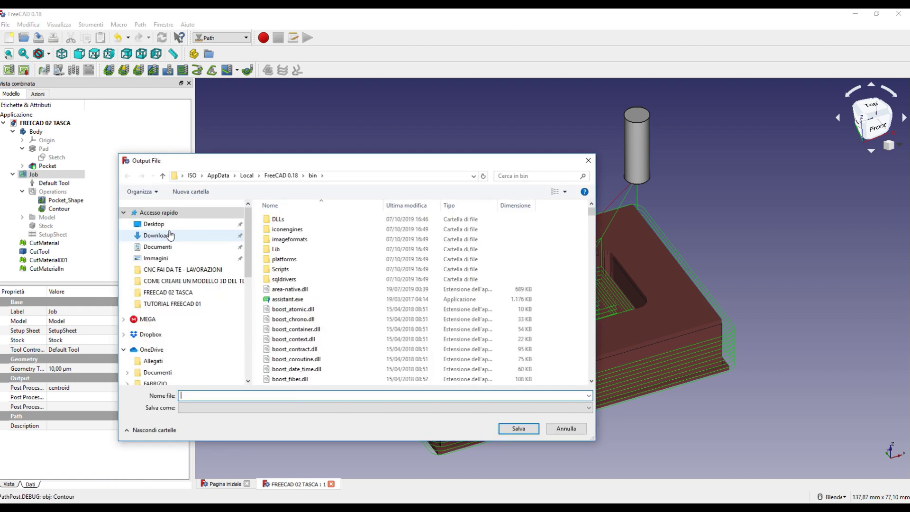
{"action": "key", "text": "Escape"}
{"action": "key", "text": "Escape"}
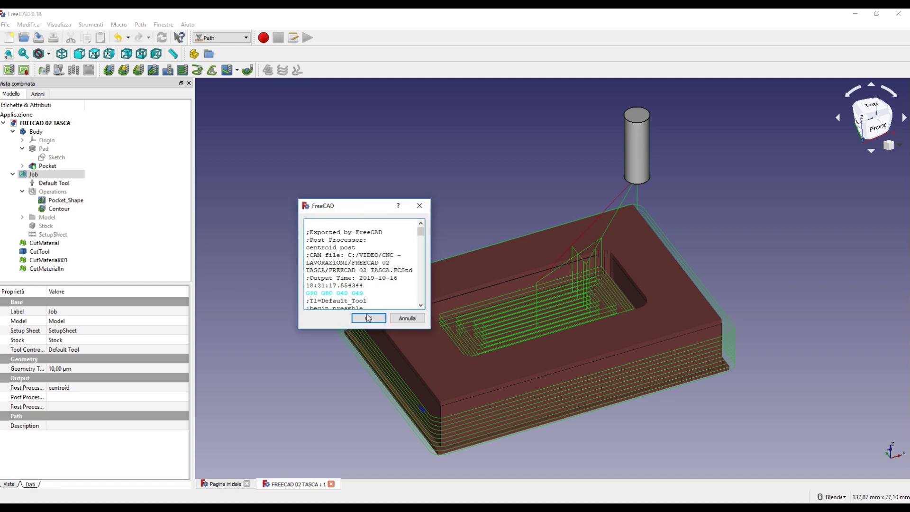
{"action": "left_click_drag", "start_coordinate": [379, 331], "coordinate": [380, 443]}
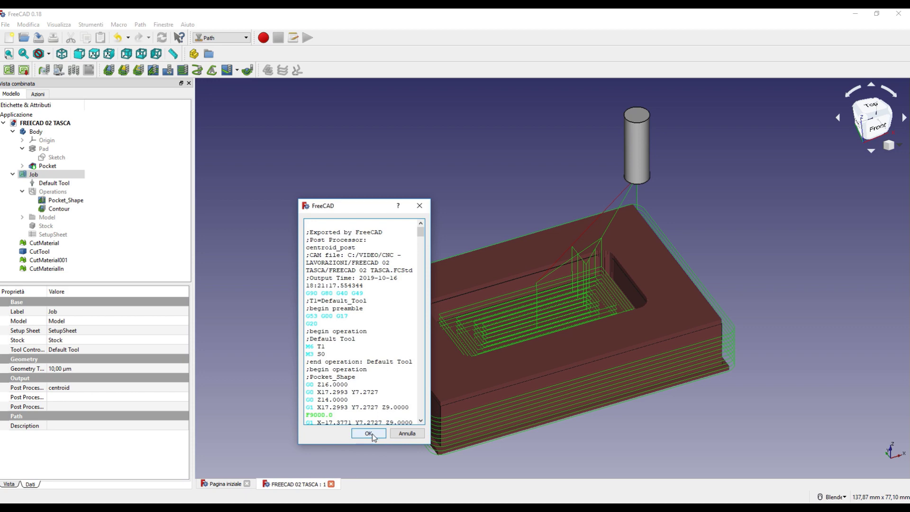
{"action": "left_click", "coordinate": [371, 425]}
{"action": "left_click", "coordinate": [856, 13]}
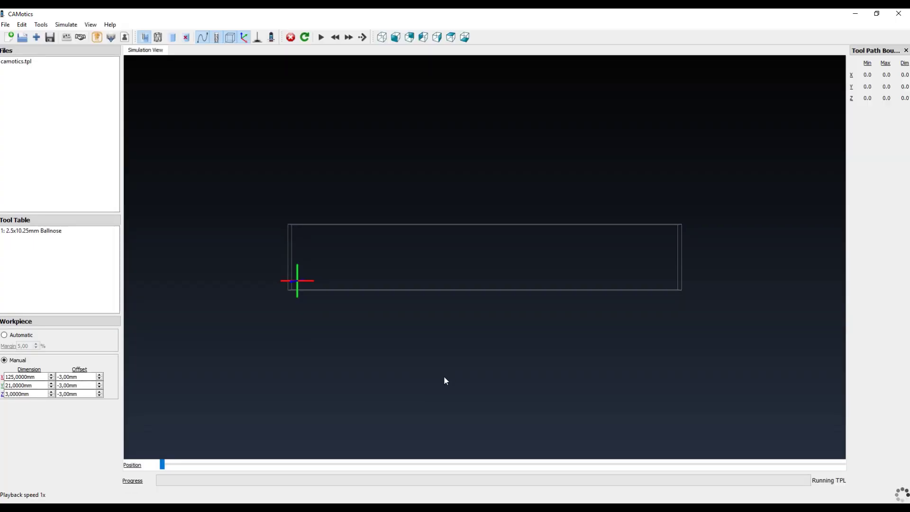
Browse for the G-code file in CAMotics and confirm creating a new project for it.
{"action": "left_click", "coordinate": [23, 36]}
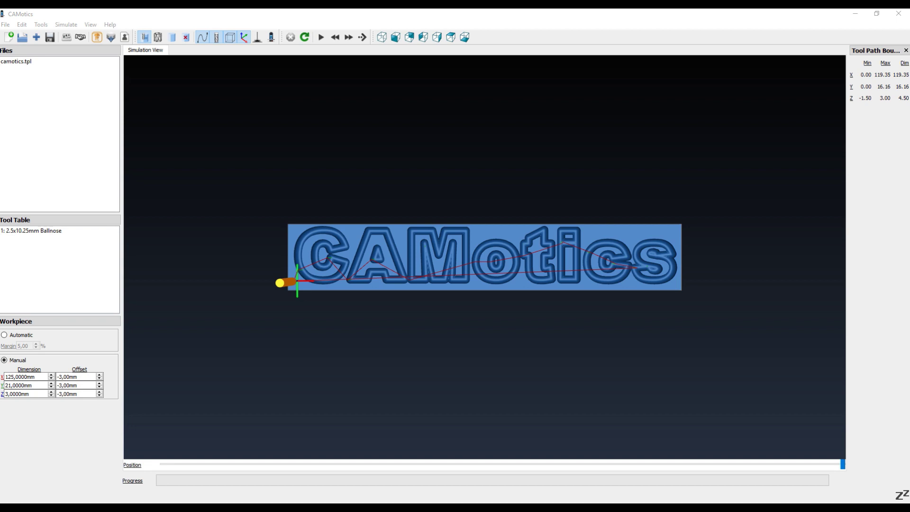
{"action": "left_click", "coordinate": [470, 288]}
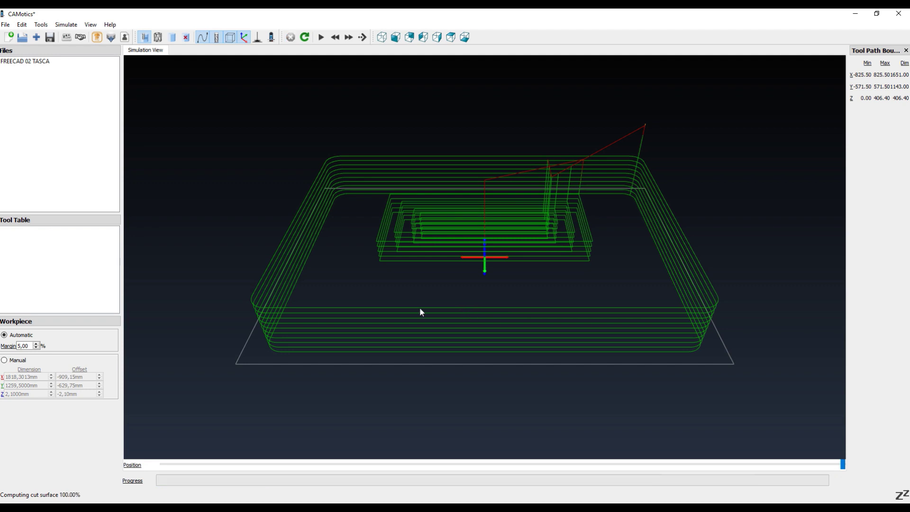
Play the cutting simulation, toggle solid and wire workpiece views, and raise speed to 8x.
{"action": "mouse_move", "coordinate": [336, 277]}
{"action": "left_mouse_down"}
{"action": "mouse_move", "coordinate": [362, 296]}
{"action": "mouse_move", "coordinate": [330, 242]}
{"action": "mouse_move", "coordinate": [339, 295]}
{"action": "mouse_move", "coordinate": [341, 235]}
{"action": "mouse_move", "coordinate": [341, 272]}
{"action": "mouse_move", "coordinate": [379, 280]}
{"action": "mouse_move", "coordinate": [366, 300]}
{"action": "mouse_move", "coordinate": [353, 297]}
{"action": "mouse_move", "coordinate": [336, 263]}
{"action": "mouse_move", "coordinate": [343, 281]}
{"action": "left_mouse_up"}
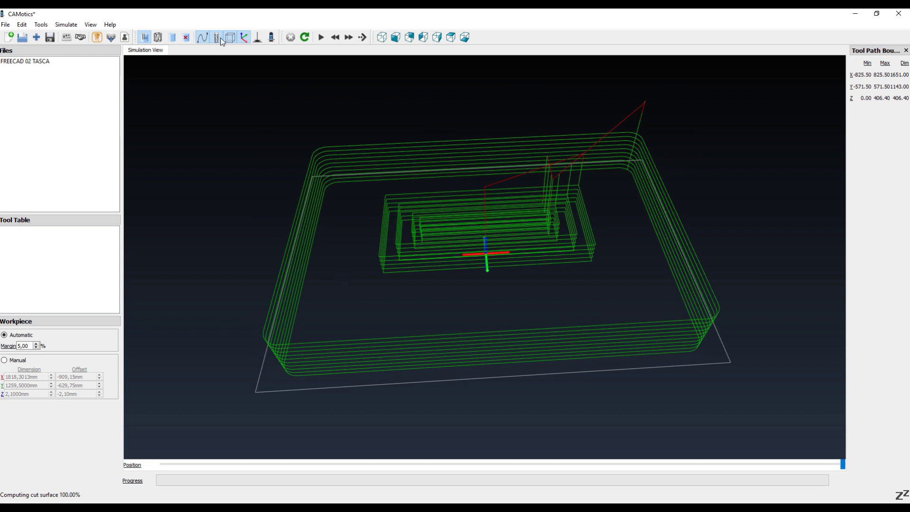
{"action": "left_click", "coordinate": [323, 38]}
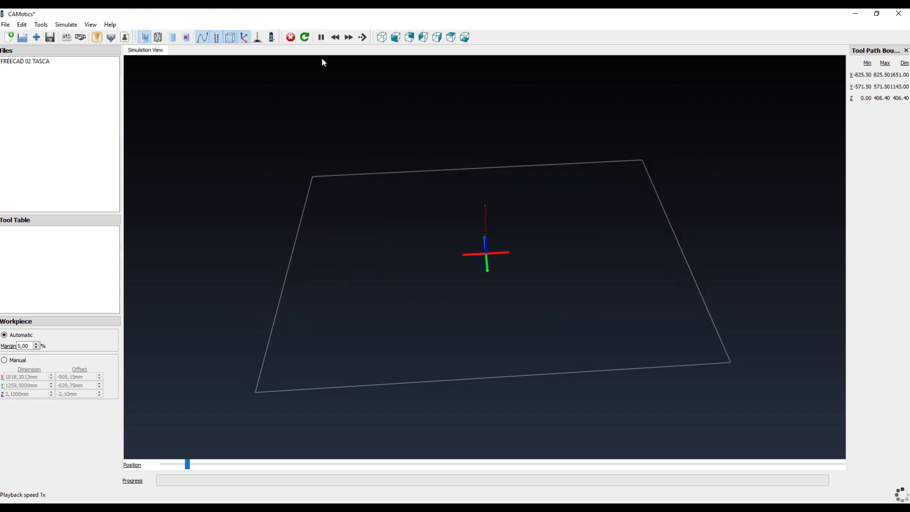
{"action": "left_click", "coordinate": [173, 38]}
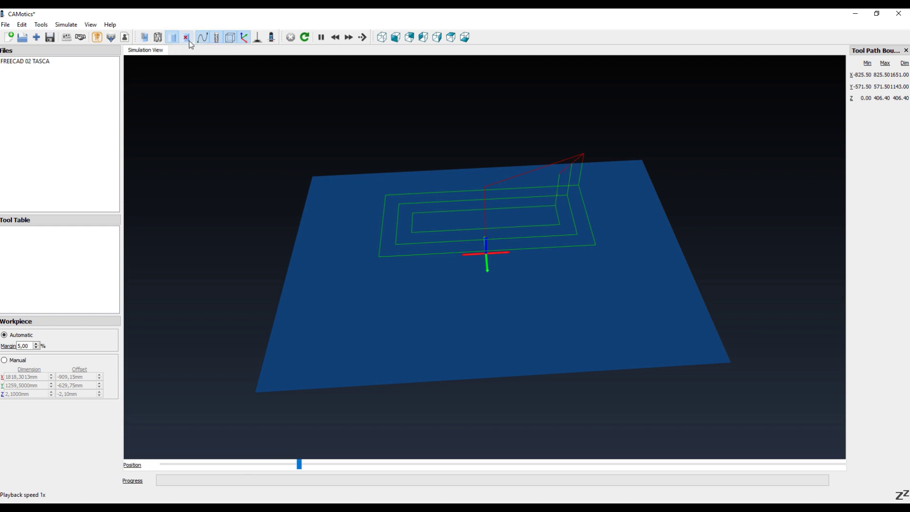
{"action": "left_click", "coordinate": [186, 39]}
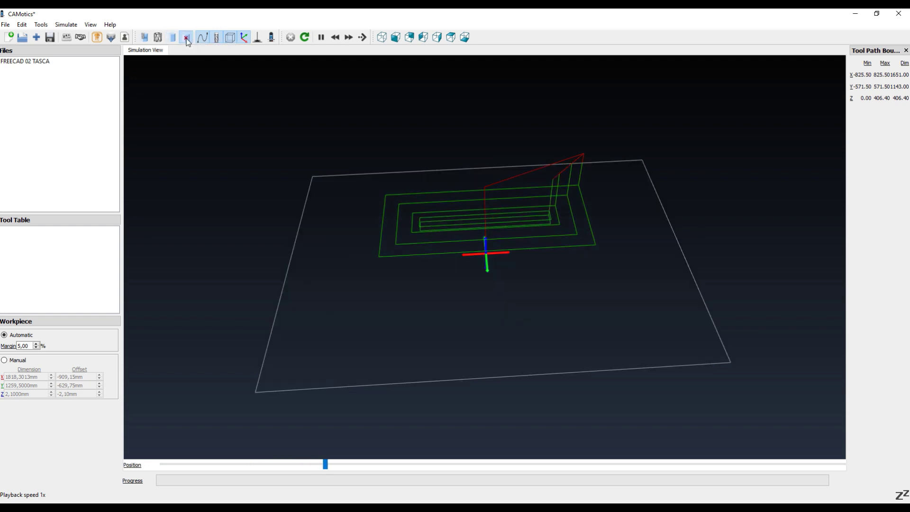
{"action": "left_click", "coordinate": [171, 39]}
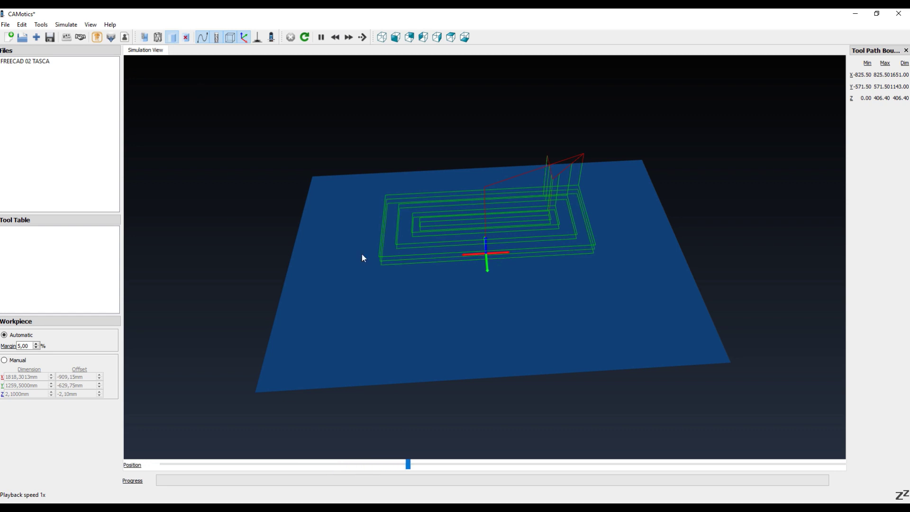
{"action": "left_click", "coordinate": [350, 38]}
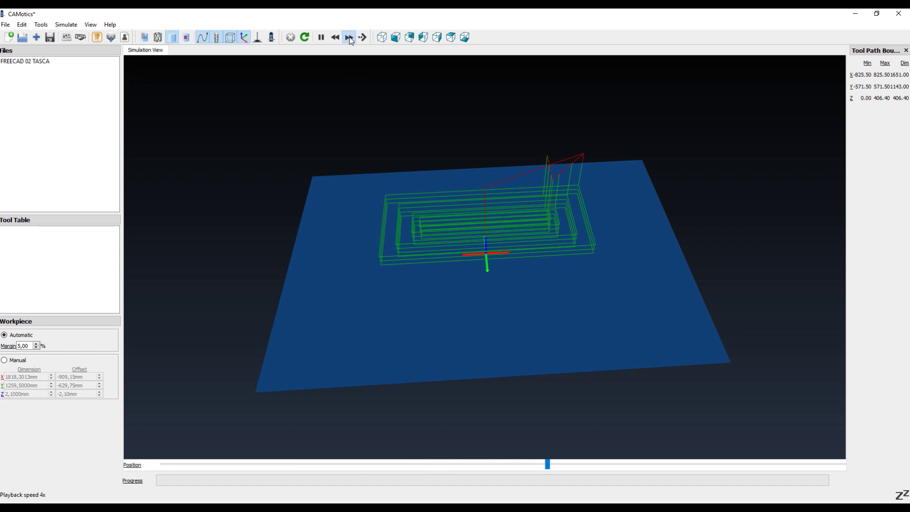
{"action": "left_click", "coordinate": [350, 38]}
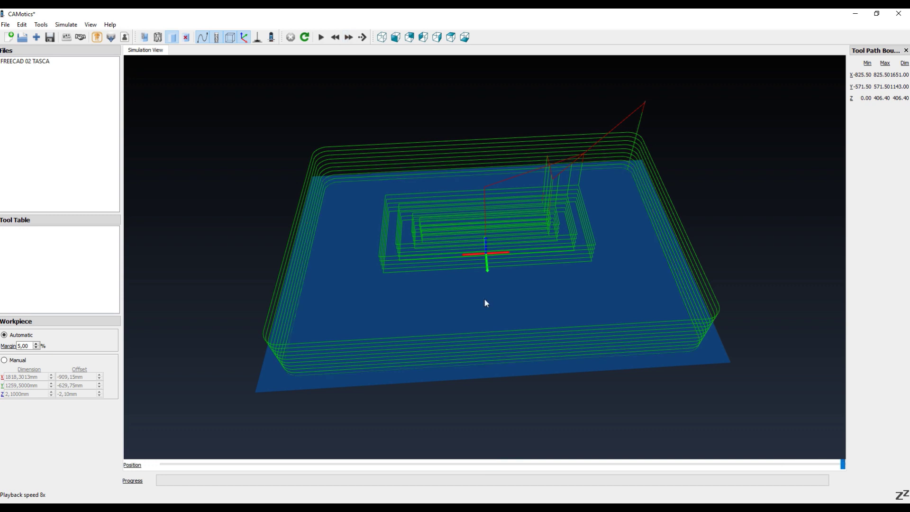
Inspect the cut workpiece as a wire surface from other angles, then minimize CAMotics.
{"action": "mouse_move", "coordinate": [371, 279]}
{"action": "middle_mouse_down"}
{"action": "mouse_move", "coordinate": [388, 282]}
{"action": "mouse_move", "coordinate": [360, 279]}
{"action": "middle_mouse_up"}
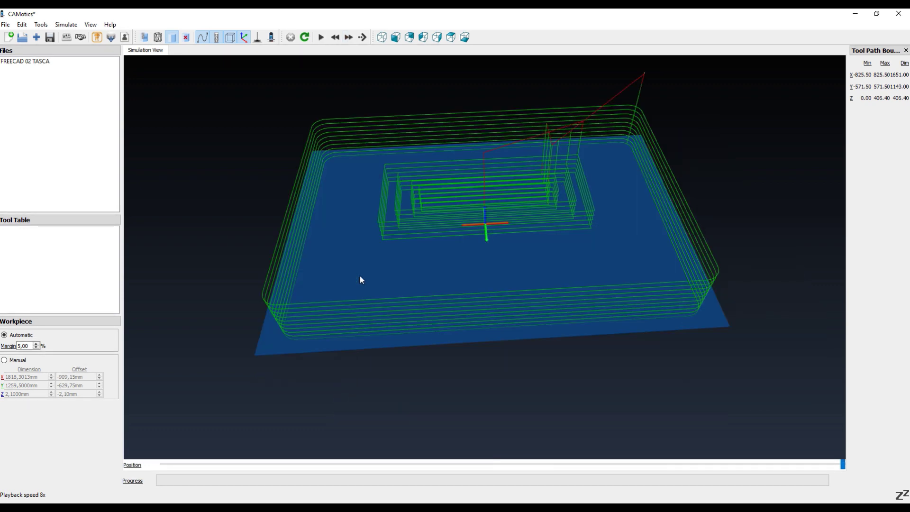
{"action": "mouse_move", "coordinate": [359, 279]}
{"action": "left_mouse_down"}
{"action": "mouse_move", "coordinate": [464, 300]}
{"action": "mouse_move", "coordinate": [404, 296]}
{"action": "mouse_move", "coordinate": [346, 246]}
{"action": "mouse_move", "coordinate": [338, 286]}
{"action": "left_mouse_up"}
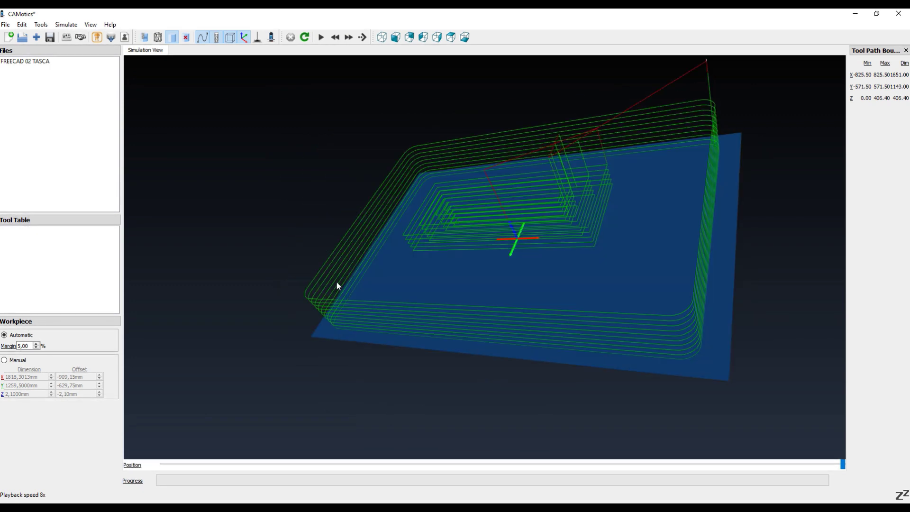
{"action": "left_click", "coordinate": [158, 38]}
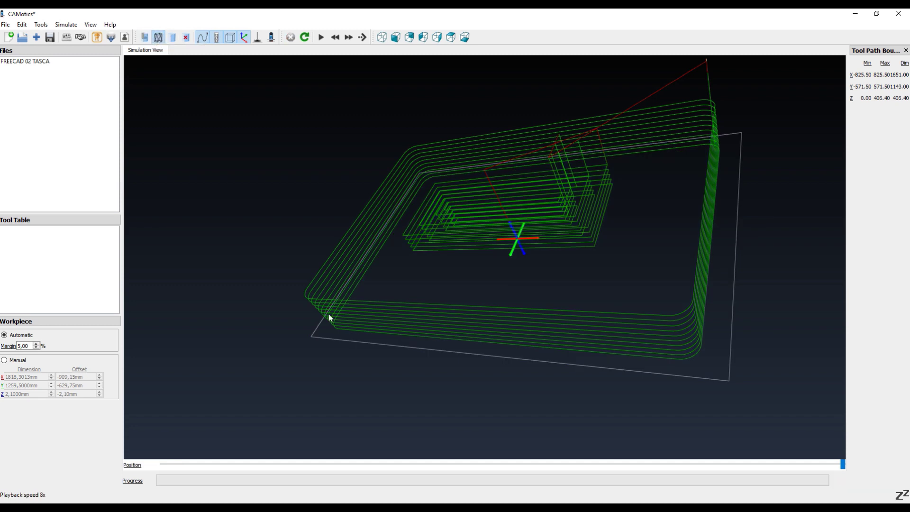
{"action": "mouse_move", "coordinate": [335, 321]}
{"action": "left_mouse_down"}
{"action": "mouse_move", "coordinate": [308, 328]}
{"action": "mouse_move", "coordinate": [349, 348]}
{"action": "mouse_move", "coordinate": [366, 316]}
{"action": "mouse_move", "coordinate": [318, 295]}
{"action": "left_mouse_up"}
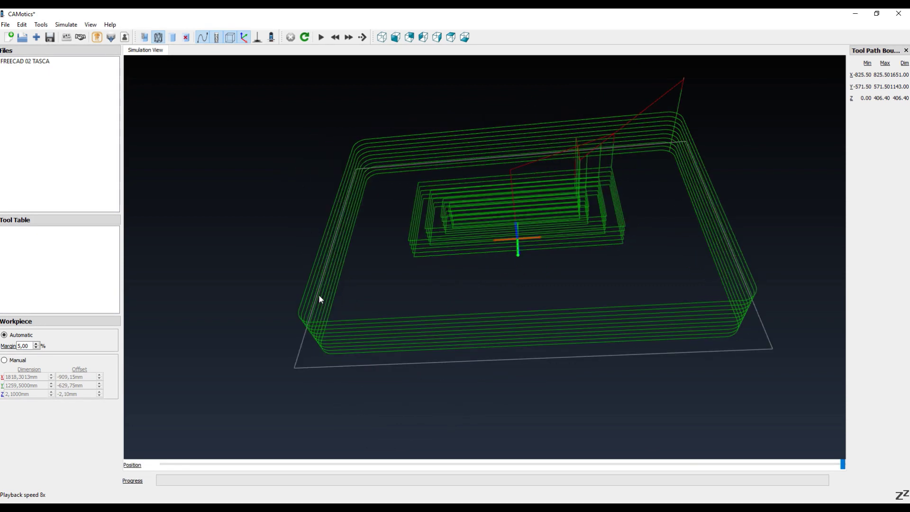
{"action": "left_click", "coordinate": [855, 13]}
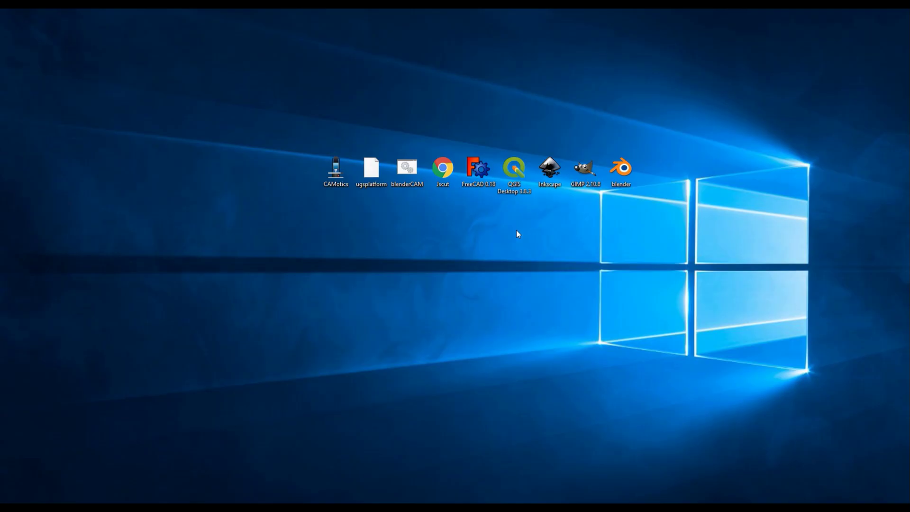
Launch Universal Gcode Sender from the ugsplatform desktop icon and show its 3D visualizer.
{"action": "double_click", "coordinate": [375, 186]}
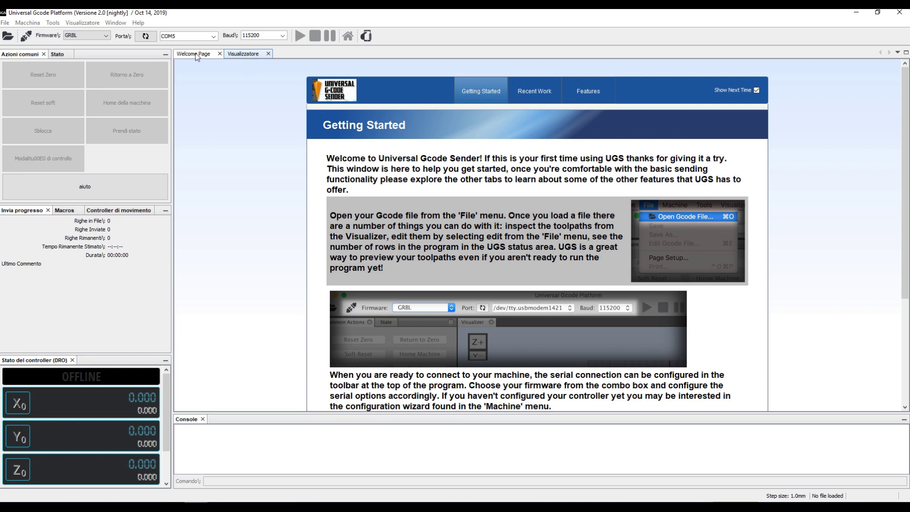
{"action": "left_click", "coordinate": [251, 56]}
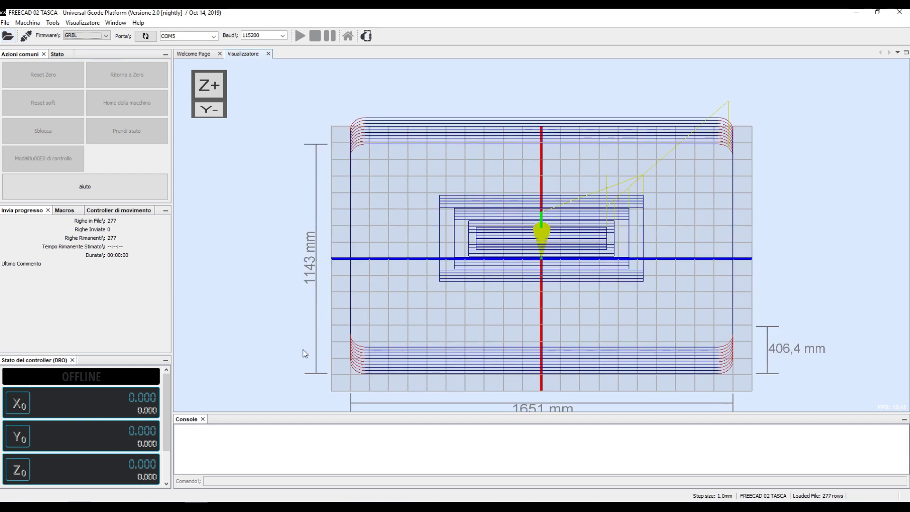
Orbit the Visualizzatore to inspect the 1651 × 1143 mm toolpath from above and in perspective.
{"action": "mouse_move", "coordinate": [407, 315]}
{"action": "left_mouse_down"}
{"action": "mouse_move", "coordinate": [422, 304]}
{"action": "mouse_move", "coordinate": [413, 285]}
{"action": "mouse_move", "coordinate": [473, 295]}
{"action": "mouse_move", "coordinate": [379, 305]}
{"action": "mouse_move", "coordinate": [414, 256]}
{"action": "mouse_move", "coordinate": [413, 326]}
{"action": "mouse_move", "coordinate": [413, 303]}
{"action": "left_mouse_up"}
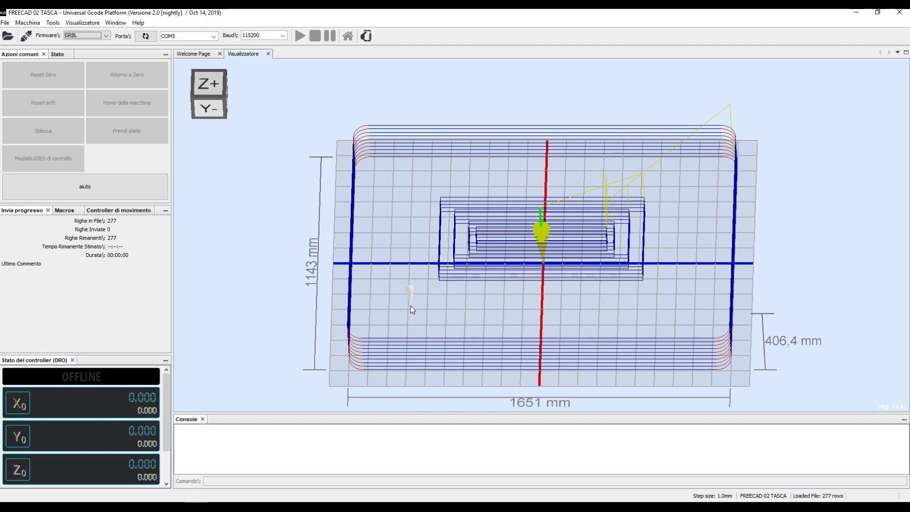
{"action": "left_click_drag", "start_coordinate": [425, 302], "coordinate": [434, 336]}
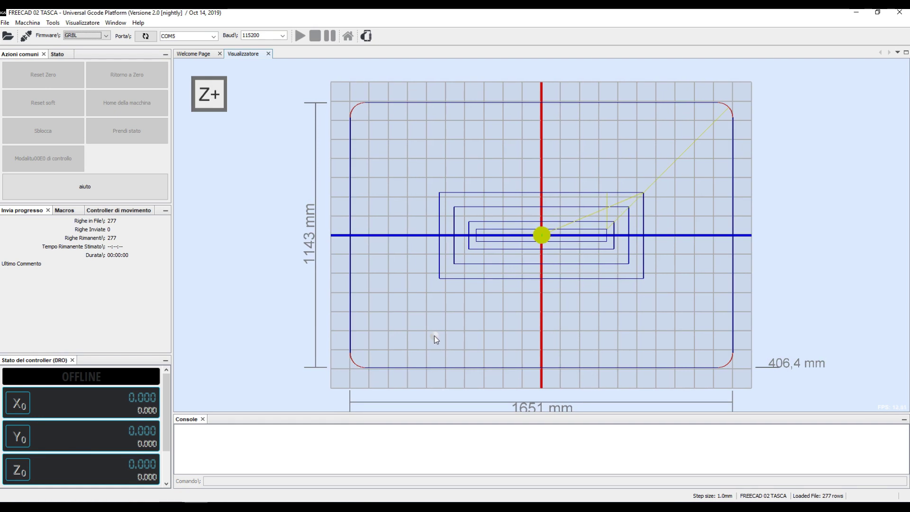
{"action": "left_click_drag", "start_coordinate": [434, 336], "coordinate": [434, 336]}
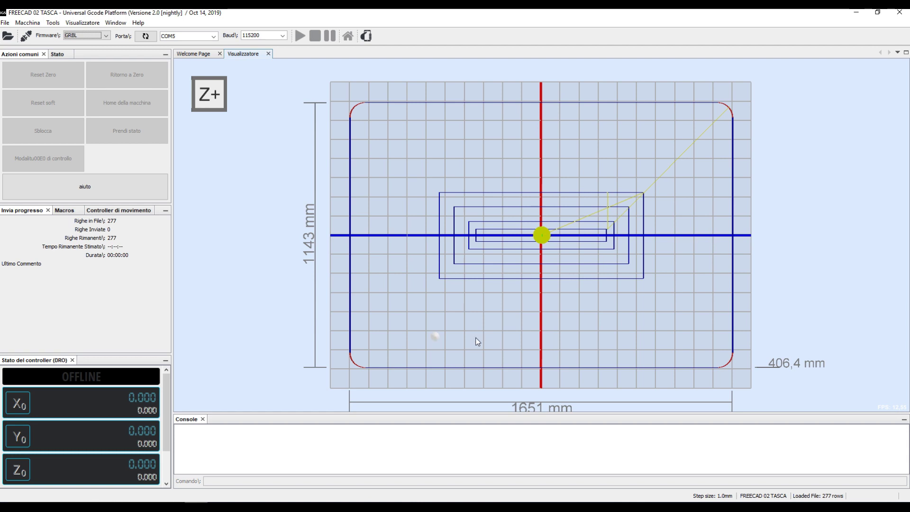
{"action": "mouse_move", "coordinate": [771, 388]}
{"action": "left_mouse_down"}
{"action": "mouse_move", "coordinate": [644, 324]}
{"action": "mouse_move", "coordinate": [644, 240]}
{"action": "mouse_move", "coordinate": [632, 249]}
{"action": "mouse_move", "coordinate": [655, 267]}
{"action": "mouse_move", "coordinate": [608, 278]}
{"action": "mouse_move", "coordinate": [625, 285]}
{"action": "left_mouse_up"}
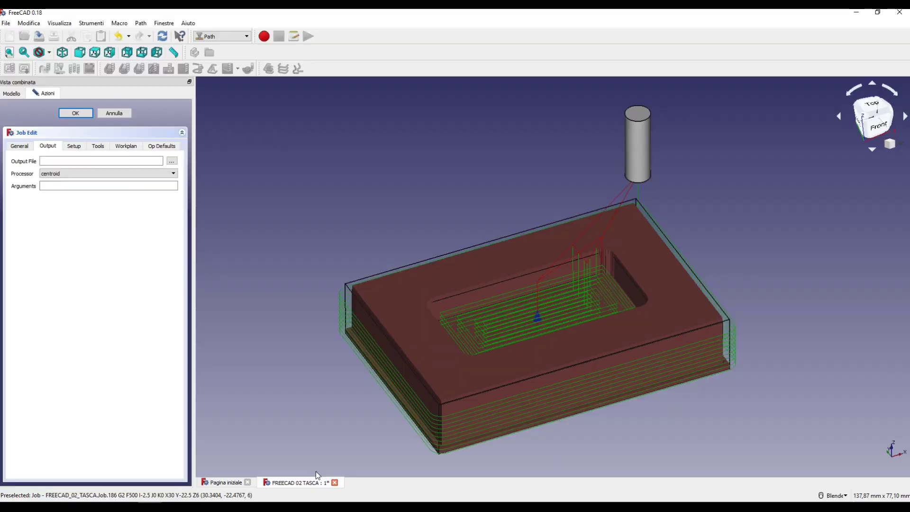
Set the Job's output post-processor to grbl and confirm the job settings.
{"action": "left_click", "coordinate": [65, 173]}
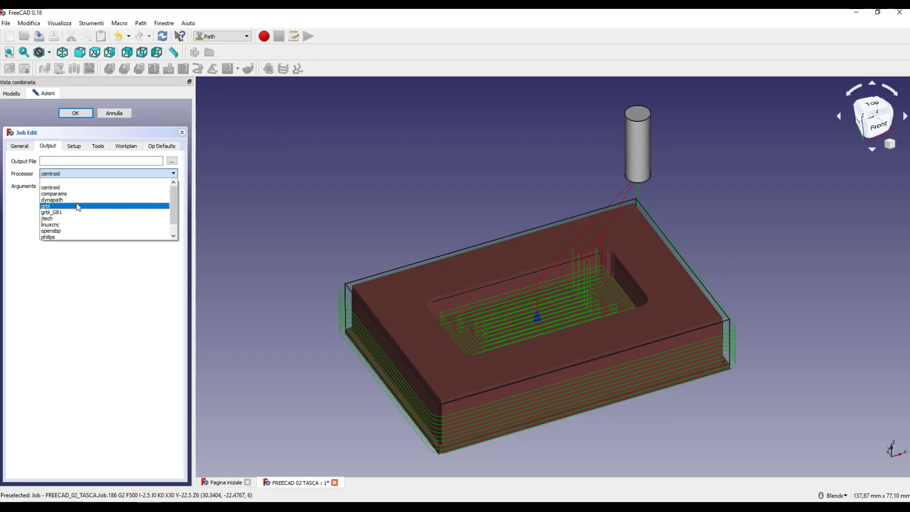
{"action": "left_click", "coordinate": [79, 206]}
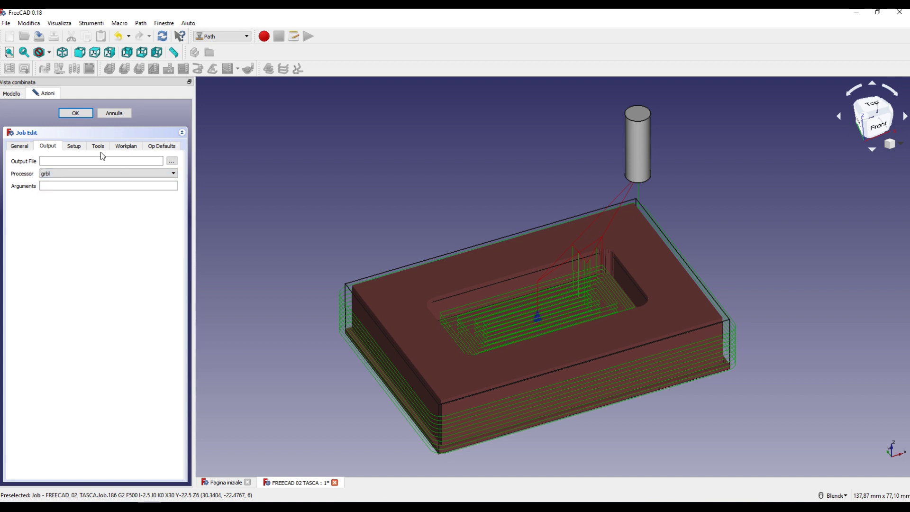
{"action": "left_click", "coordinate": [76, 114]}
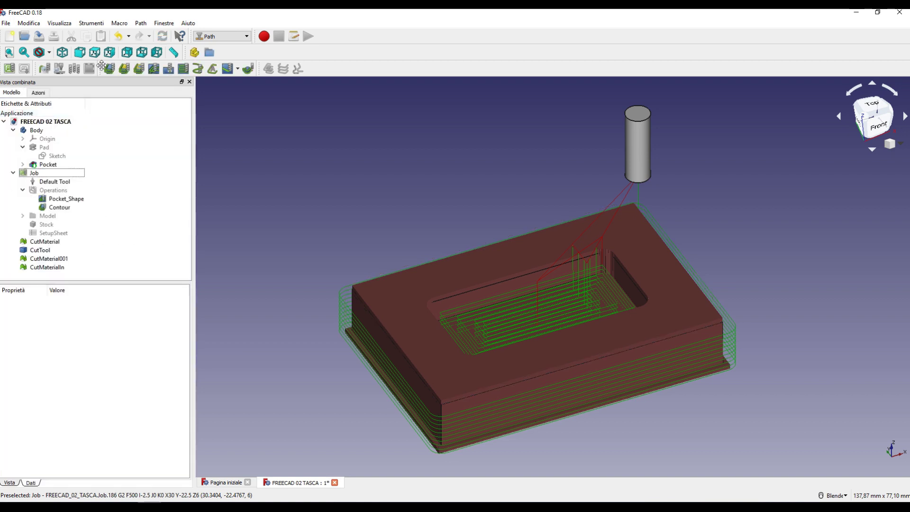
Post-process the Job to export its toolpaths as grbl G-code.
{"action": "left_click", "coordinate": [35, 172]}
{"action": "left_click", "coordinate": [23, 72]}
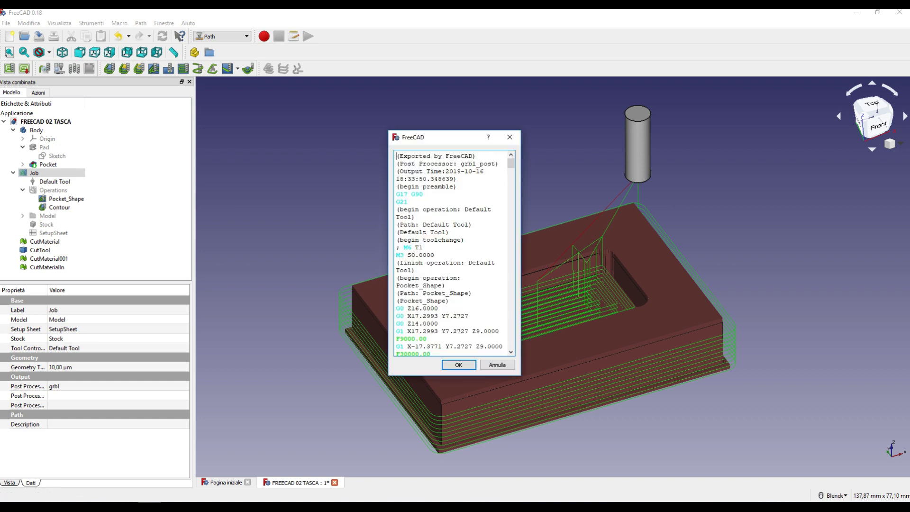
{"action": "left_click", "coordinate": [458, 364]}
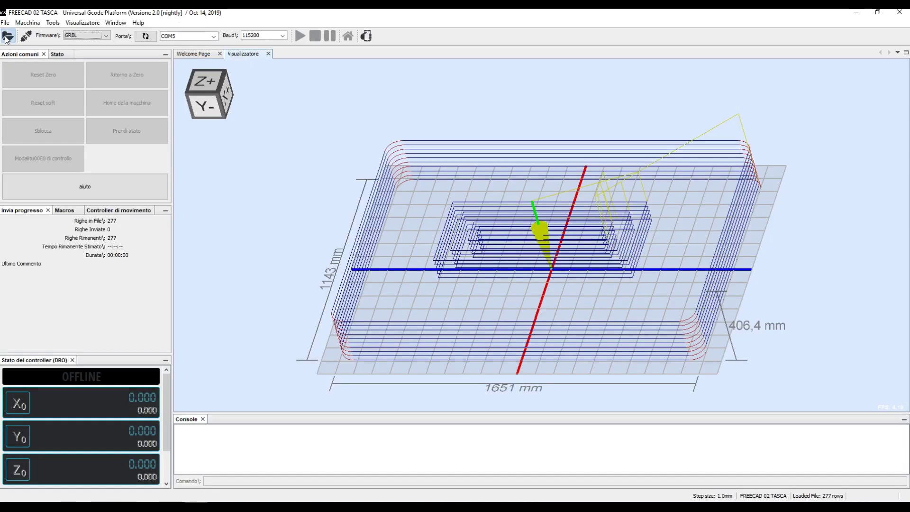
{"action": "left_click", "coordinate": [6, 36]}
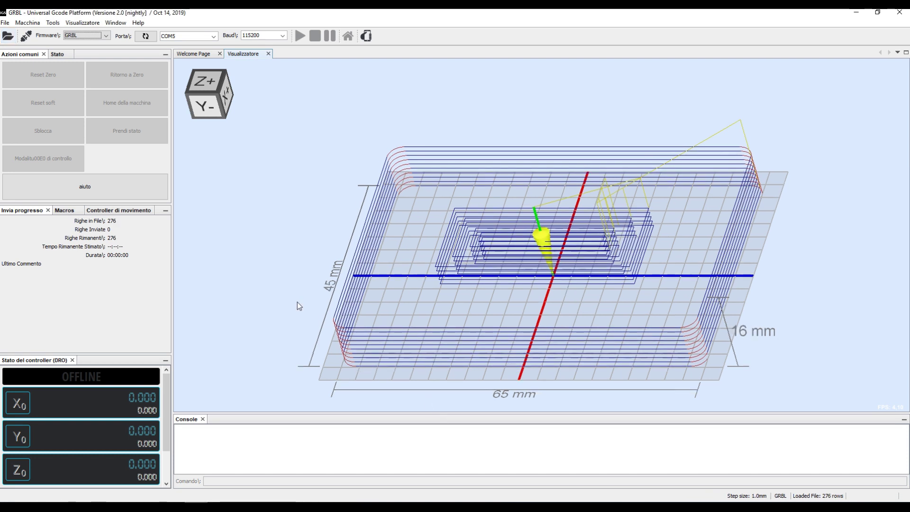
Orbit and zoom the Visualizzatore to check the grbl toolpath's 65 × 45 × 16 mm size.
{"action": "mouse_move", "coordinate": [563, 314]}
{"action": "left_mouse_down"}
{"action": "mouse_move", "coordinate": [596, 287]}
{"action": "mouse_move", "coordinate": [599, 266]}
{"action": "mouse_move", "coordinate": [604, 273]}
{"action": "left_mouse_up"}
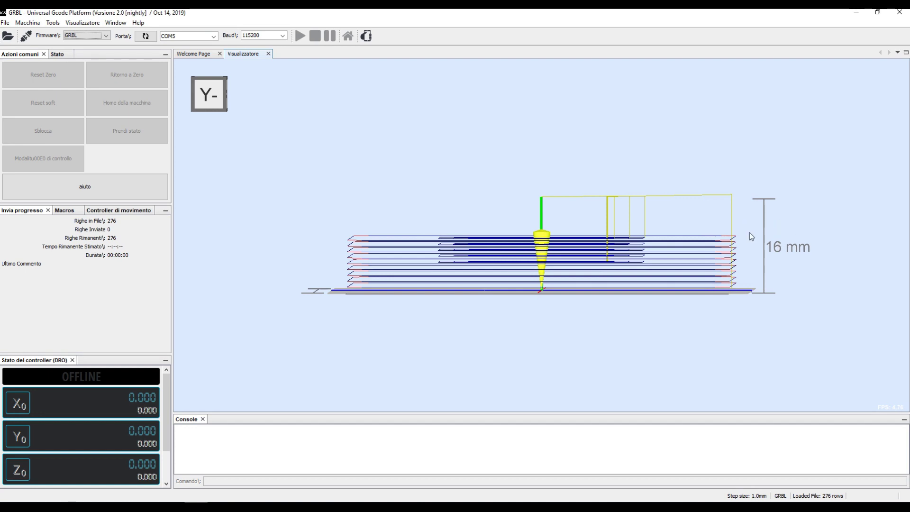
{"action": "mouse_move", "coordinate": [760, 230]}
{"action": "left_mouse_down"}
{"action": "mouse_move", "coordinate": [793, 234]}
{"action": "mouse_move", "coordinate": [813, 250]}
{"action": "mouse_move", "coordinate": [795, 285]}
{"action": "mouse_move", "coordinate": [741, 298]}
{"action": "left_mouse_up"}
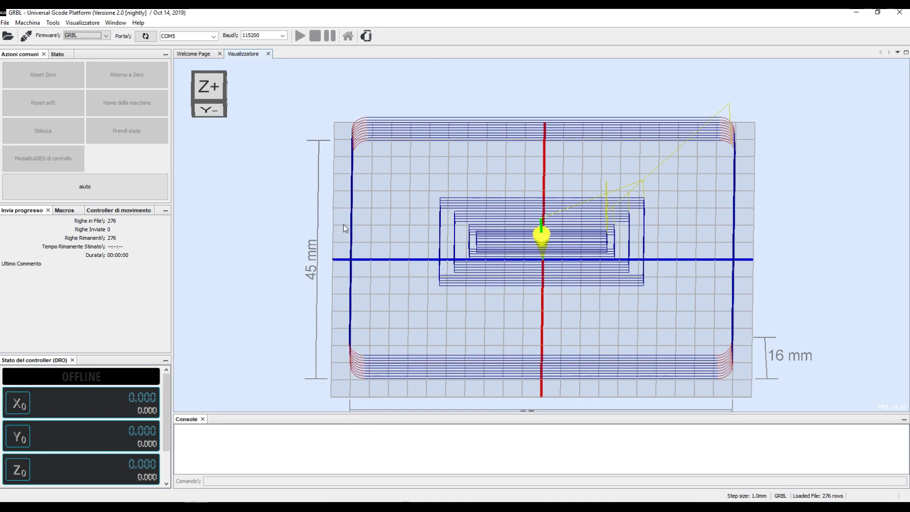
{"action": "scroll", "coordinate": [343, 223], "scroll_direction": "up", "scroll_amount": 2}
{"action": "scroll", "coordinate": [417, 306], "scroll_direction": "up", "scroll_amount": 1}
{"action": "scroll", "coordinate": [419, 304], "scroll_direction": "down", "scroll_amount": 3}
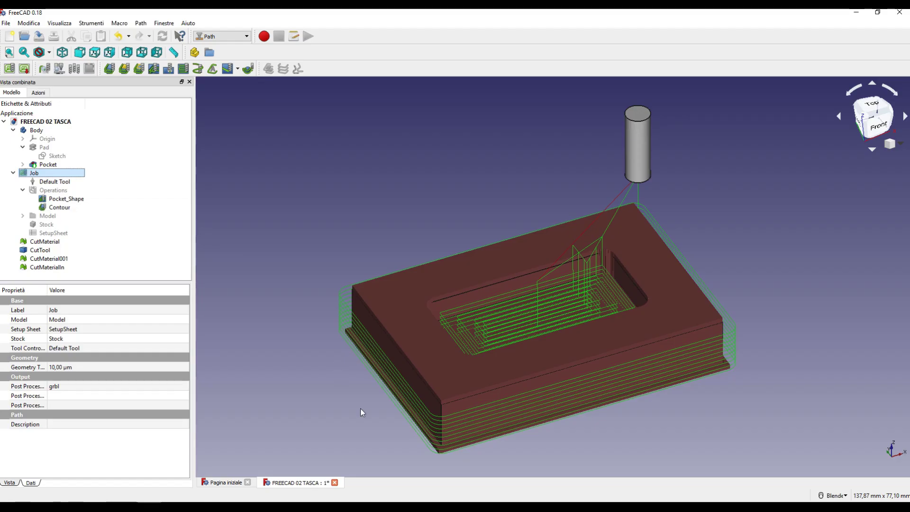
Open the Pad's Sketch from the Modello tree in Sketcher edit mode.
{"action": "middle_click_drag", "start_coordinate": [579, 447], "coordinate": [553, 446]}
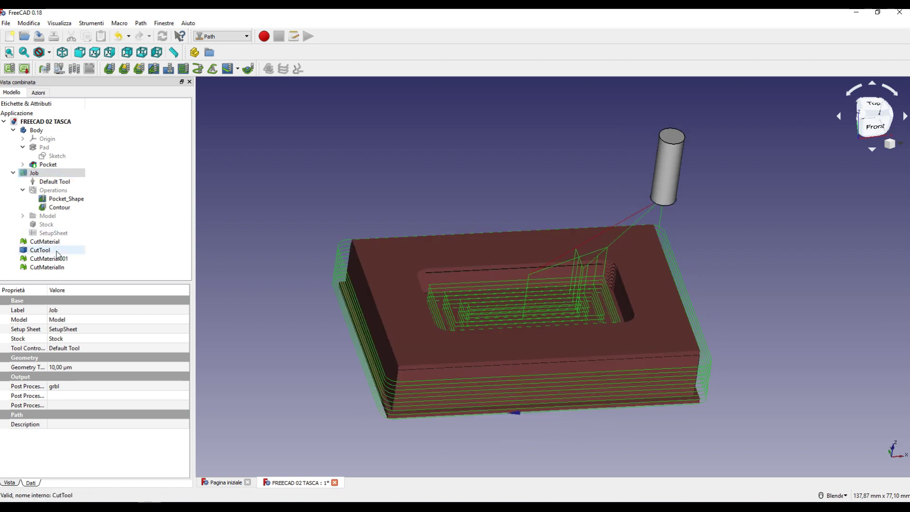
{"action": "left_click", "coordinate": [58, 157]}
{"action": "double_click", "coordinate": [58, 156]}
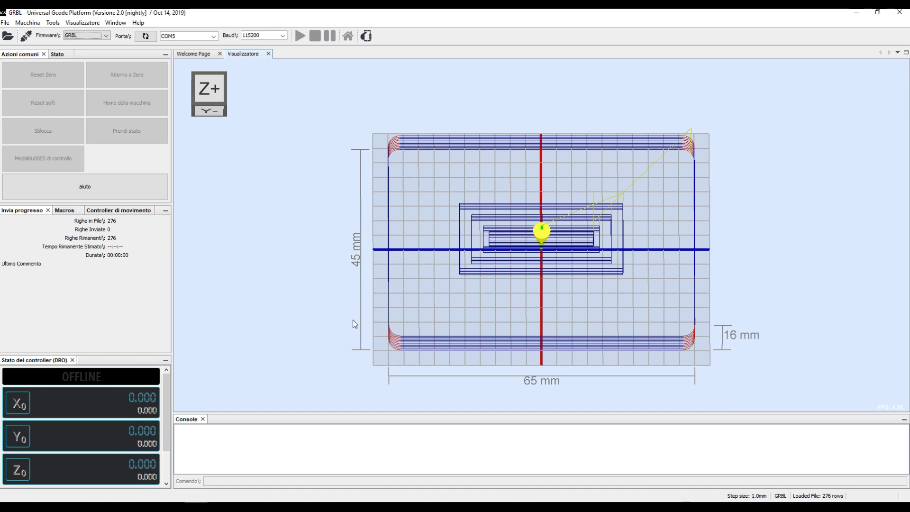
Zoom and drag the Visualizzatore to a Z+ top view of the grbl toolpath.
{"action": "scroll", "coordinate": [472, 323], "scroll_direction": "down", "scroll_amount": 2}
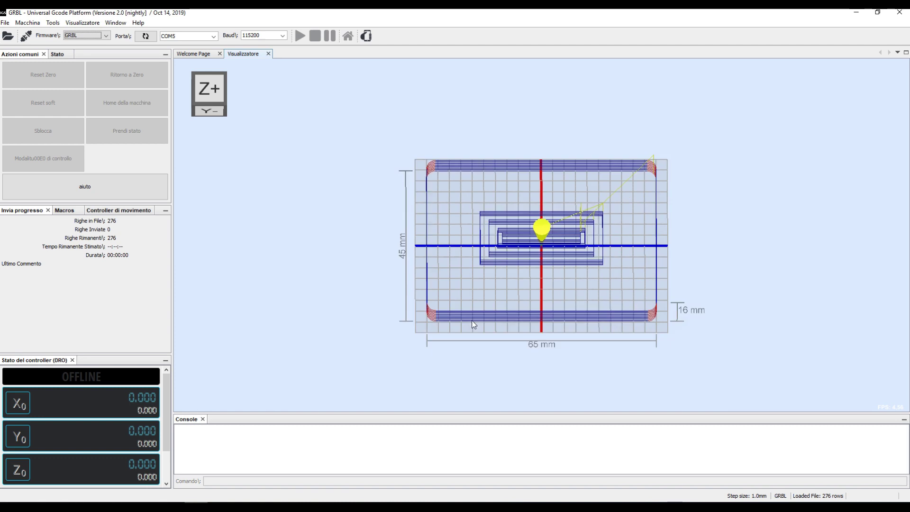
{"action": "scroll", "coordinate": [470, 320], "scroll_direction": "down", "scroll_amount": 3}
{"action": "scroll", "coordinate": [563, 279], "scroll_direction": "up", "scroll_amount": 5}
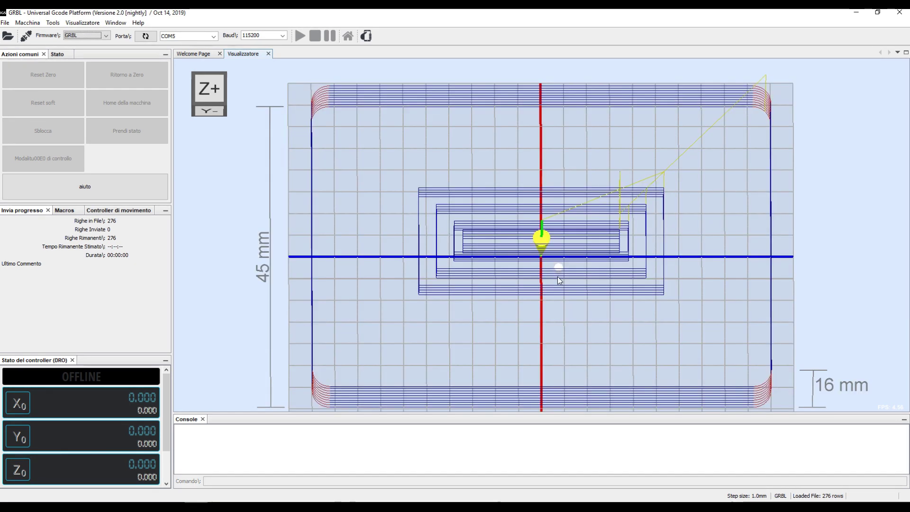
{"action": "mouse_move", "coordinate": [494, 296]}
{"action": "left_mouse_down"}
{"action": "mouse_move", "coordinate": [451, 331]}
{"action": "mouse_move", "coordinate": [454, 348]}
{"action": "left_mouse_up"}
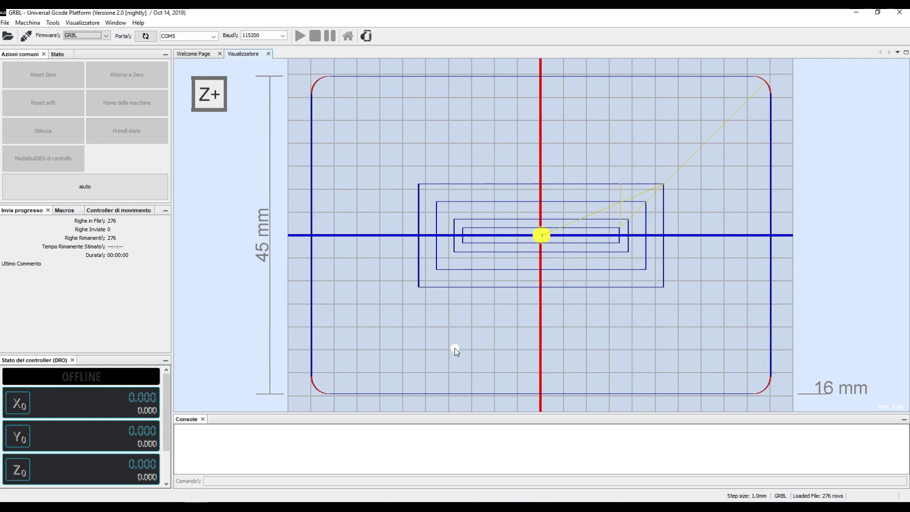
{"action": "left_click_drag", "start_coordinate": [457, 348], "coordinate": [452, 349]}
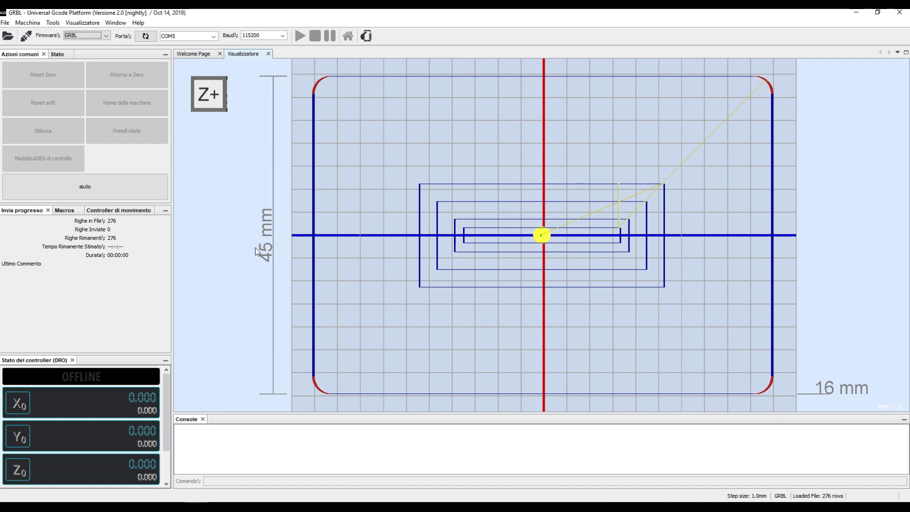
{"action": "scroll", "coordinate": [316, 305], "scroll_direction": "up", "scroll_amount": 2}
{"action": "scroll", "coordinate": [420, 279], "scroll_direction": "down", "scroll_amount": 4}
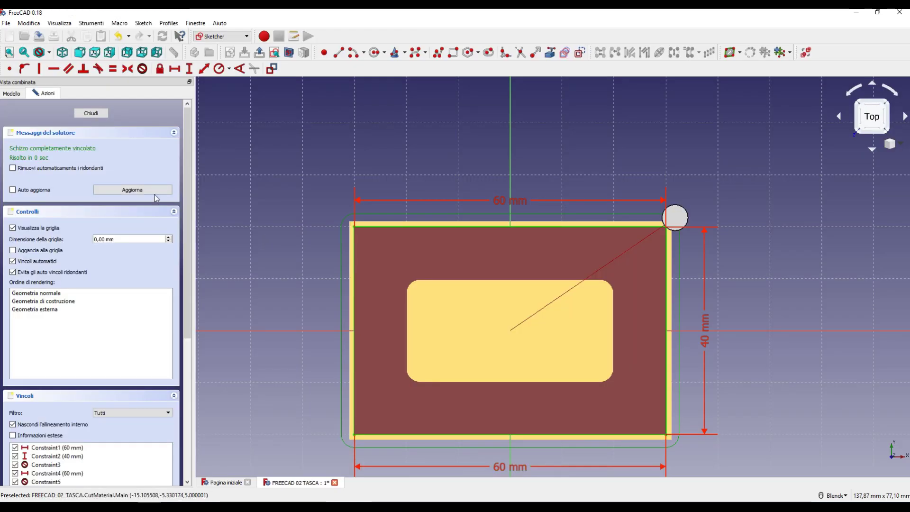
Close editing of the Sketch from the Modello tree.
{"action": "left_click", "coordinate": [12, 94]}
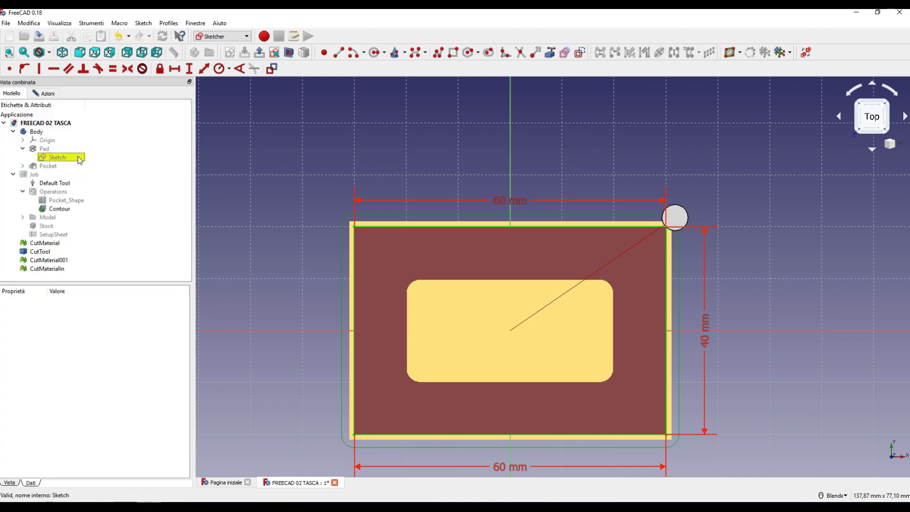
{"action": "right_click", "coordinate": [77, 157]}
{"action": "left_click", "coordinate": [119, 172]}
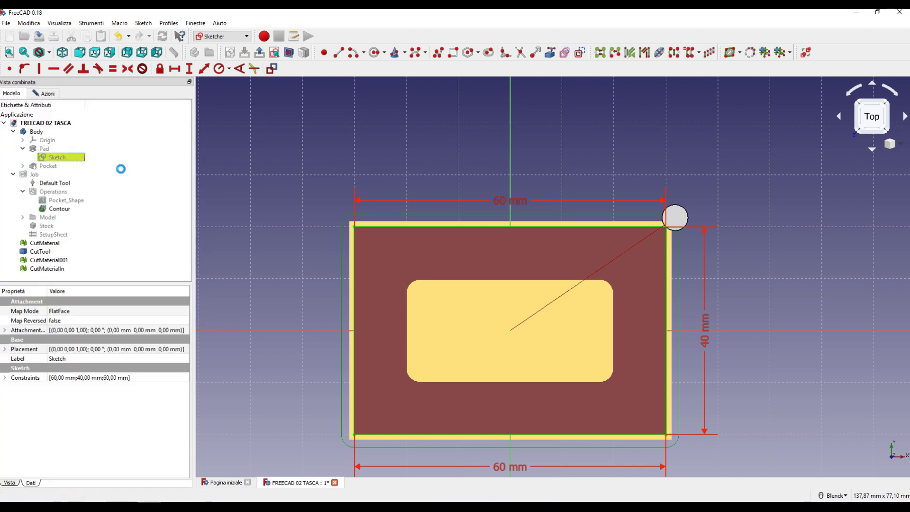
Confirm grbl is still the Job's output post-processor, then orbit the model.
{"action": "double_click", "coordinate": [36, 174]}
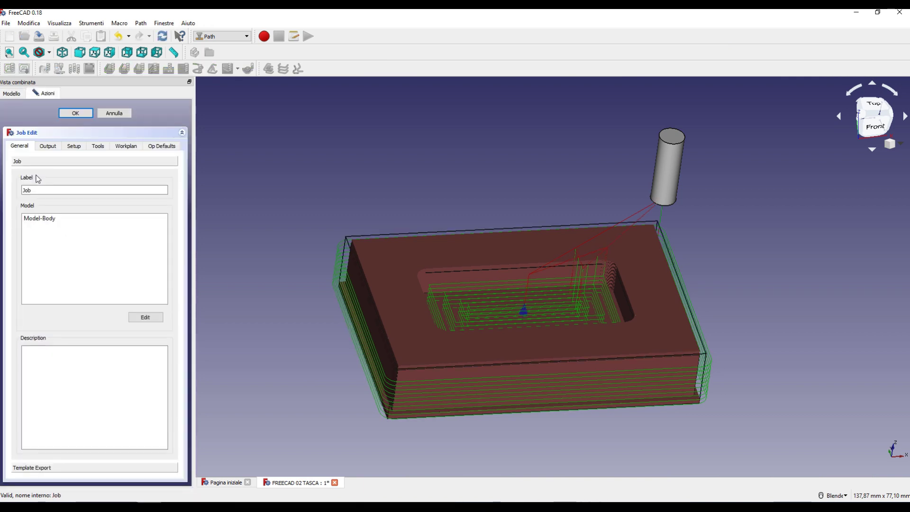
{"action": "left_click", "coordinate": [47, 146]}
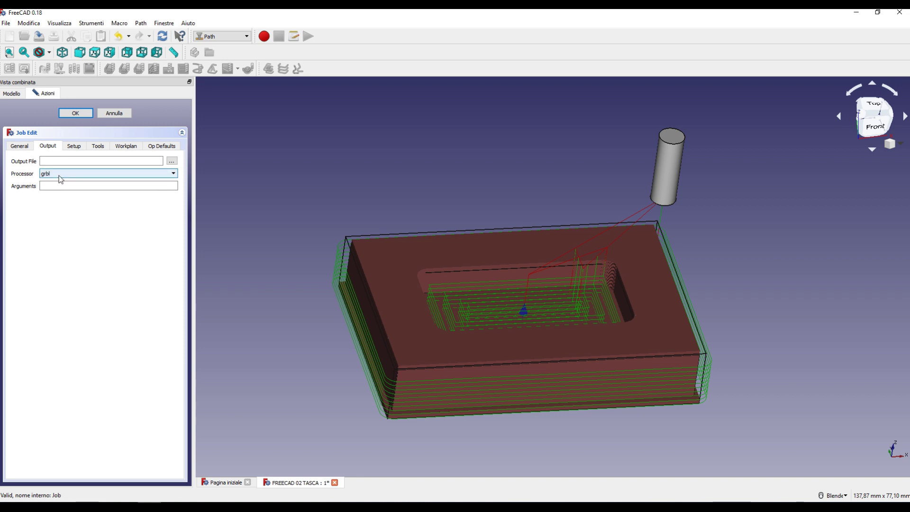
{"action": "mouse_move", "coordinate": [107, 173]}
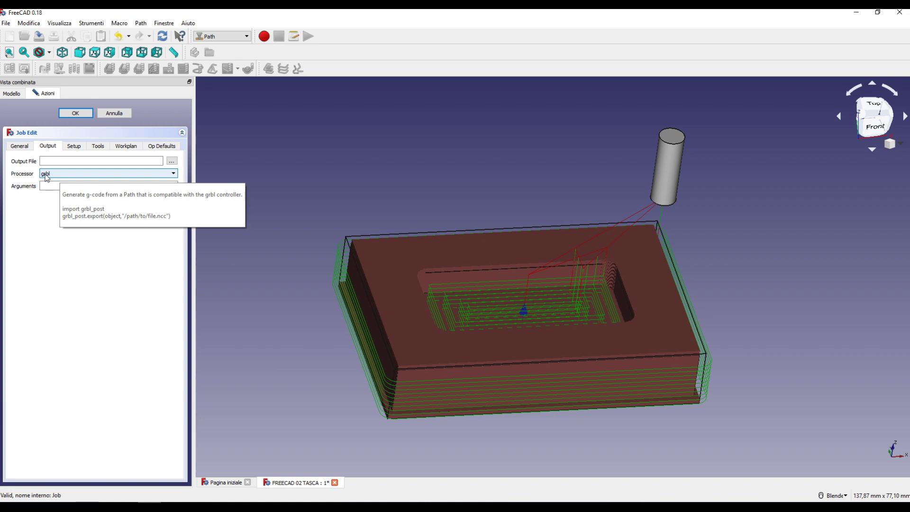
{"action": "left_click", "coordinate": [83, 175]}
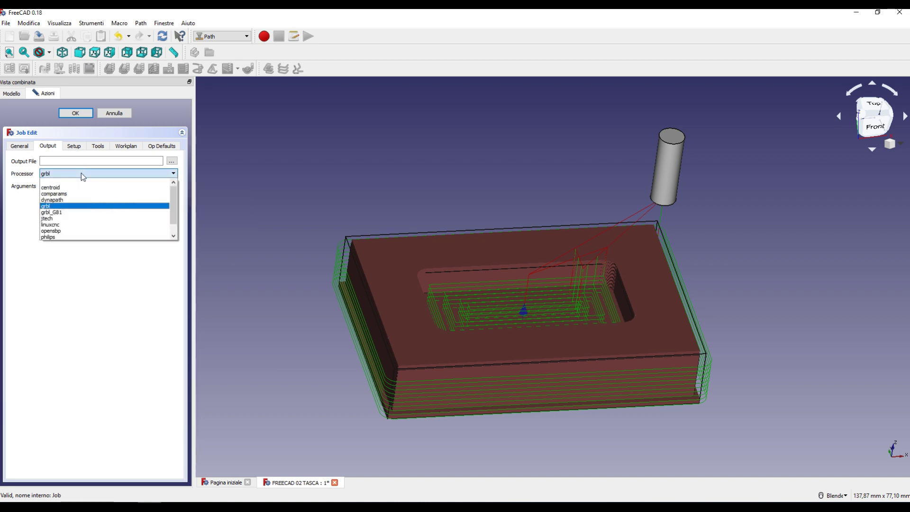
{"action": "left_click", "coordinate": [48, 206]}
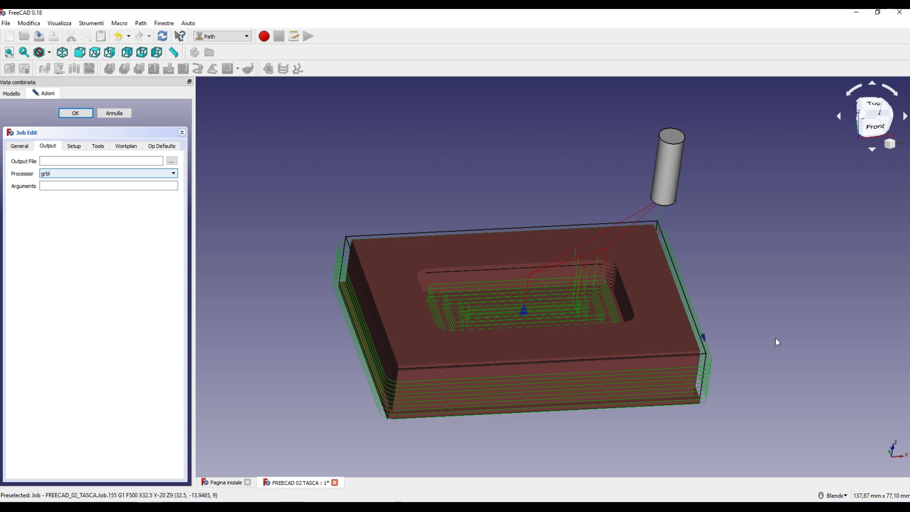
{"action": "mouse_move", "coordinate": [778, 324]}
{"action": "middle_mouse_down"}
{"action": "mouse_move", "coordinate": [704, 296]}
{"action": "mouse_move", "coordinate": [700, 284]}
{"action": "middle_mouse_up"}
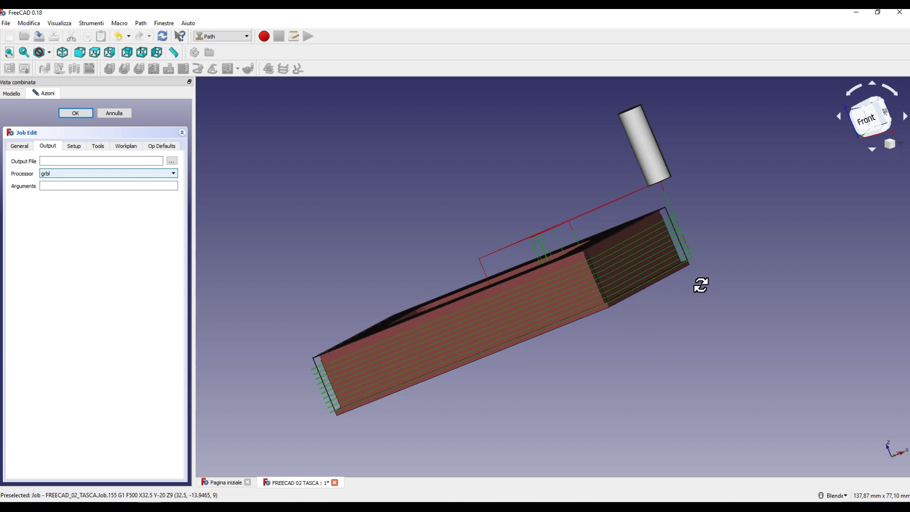
{"action": "mouse_move", "coordinate": [666, 202]}
{"action": "middle_mouse_down"}
{"action": "mouse_move", "coordinate": [754, 266]}
{"action": "mouse_move", "coordinate": [751, 278]}
{"action": "mouse_move", "coordinate": [783, 309]}
{"action": "middle_mouse_up"}
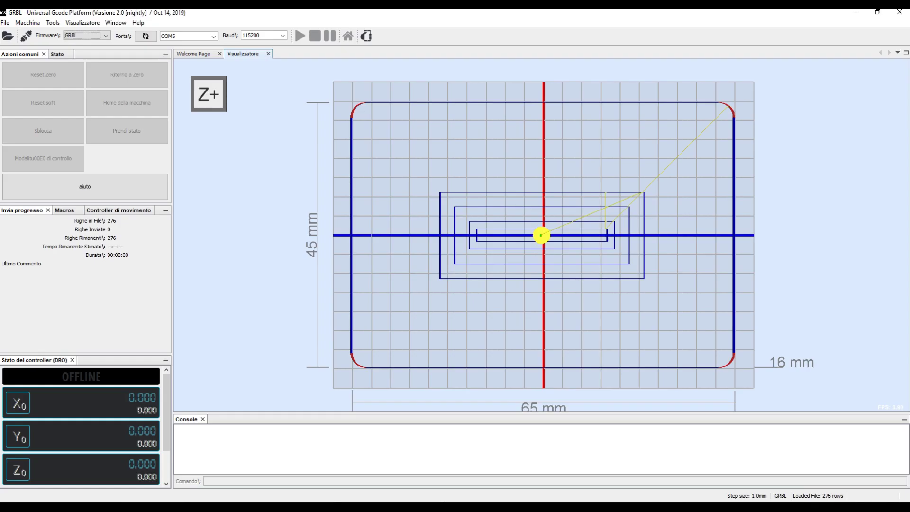
{"action": "mouse_move", "coordinate": [297, 315]}
{"action": "left_mouse_down"}
{"action": "mouse_move", "coordinate": [298, 274]}
{"action": "mouse_move", "coordinate": [292, 302]}
{"action": "mouse_move", "coordinate": [276, 312]}
{"action": "mouse_move", "coordinate": [293, 326]}
{"action": "mouse_move", "coordinate": [314, 322]}
{"action": "mouse_move", "coordinate": [279, 320]}
{"action": "mouse_move", "coordinate": [280, 335]}
{"action": "mouse_move", "coordinate": [299, 331]}
{"action": "left_mouse_up"}
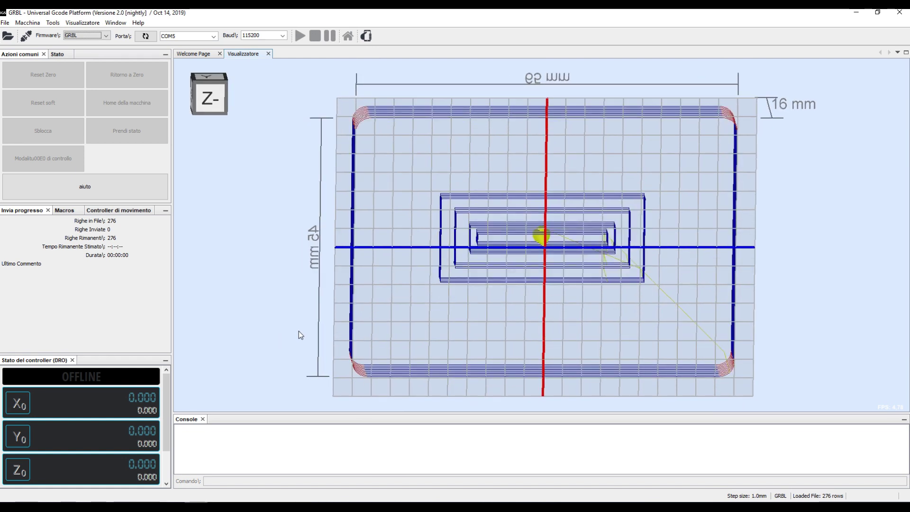